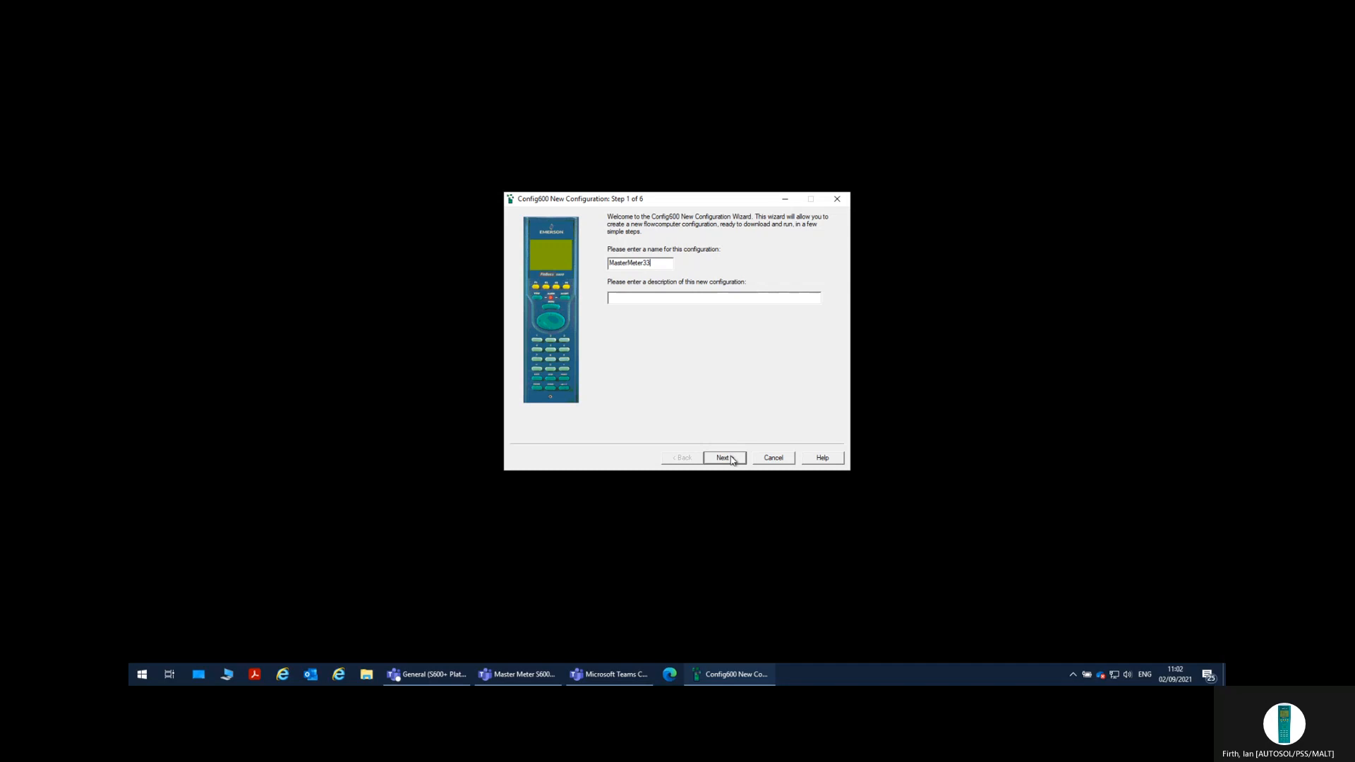
Step: Accept the configuration name and metric units, and specify that a P154 prover board is present alongside one IO board
{"action": "left_click", "coordinate": [724, 458]}
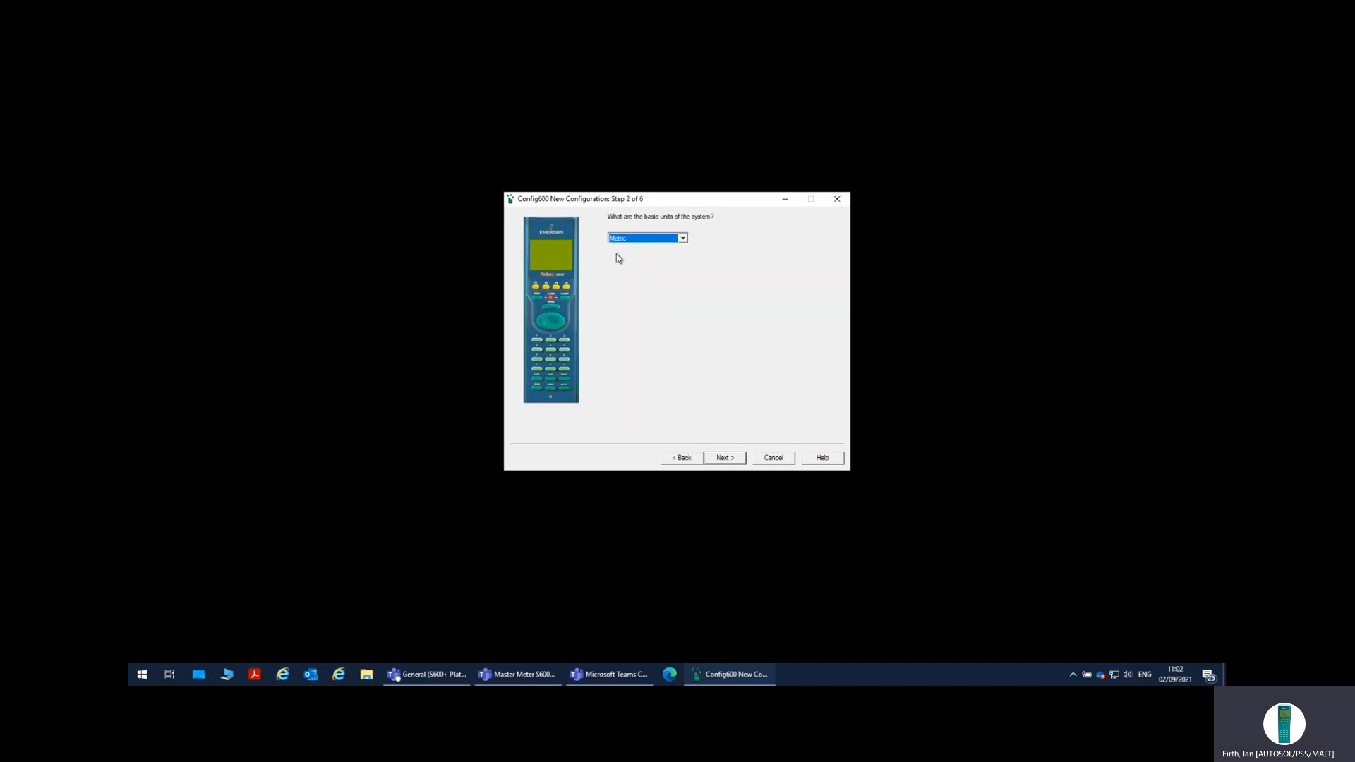
{"action": "left_click", "coordinate": [725, 458]}
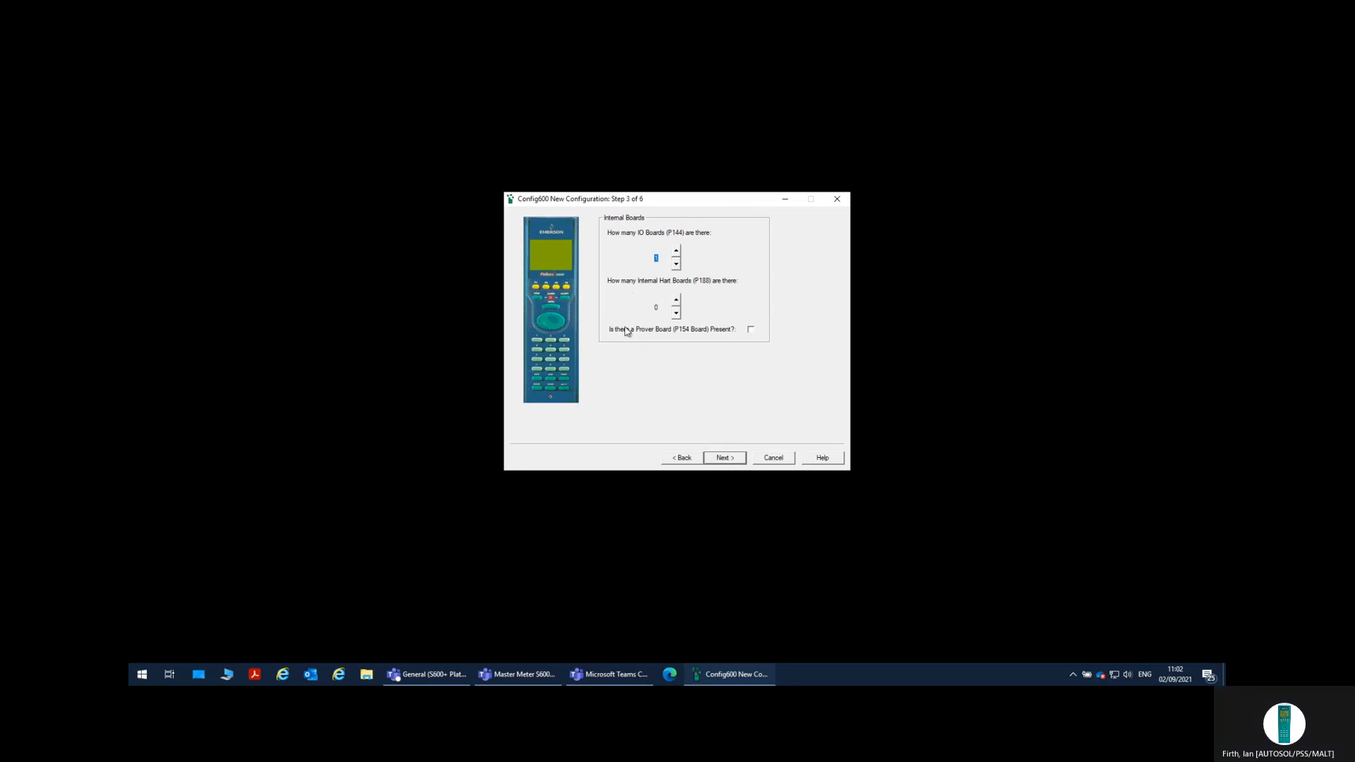
{"action": "left_click", "coordinate": [751, 330]}
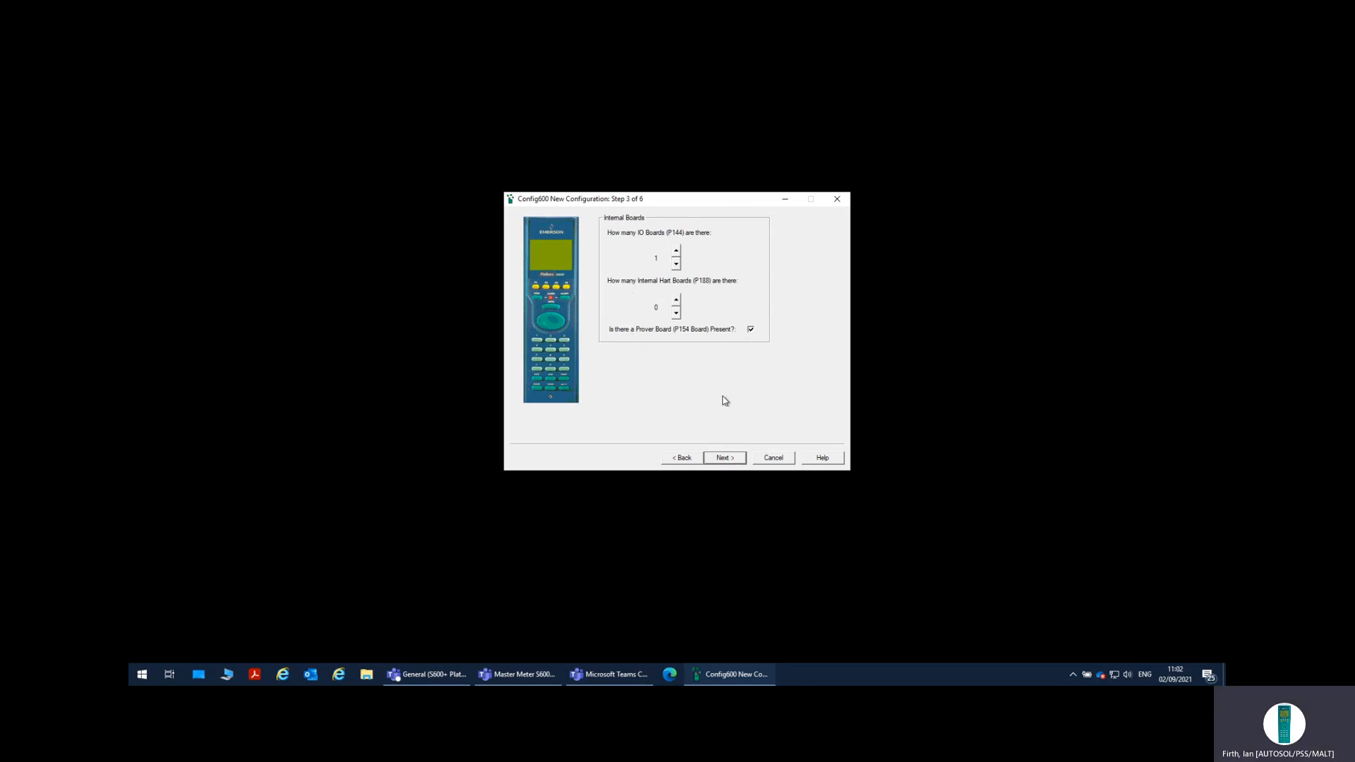
{"action": "left_click", "coordinate": [724, 458]}
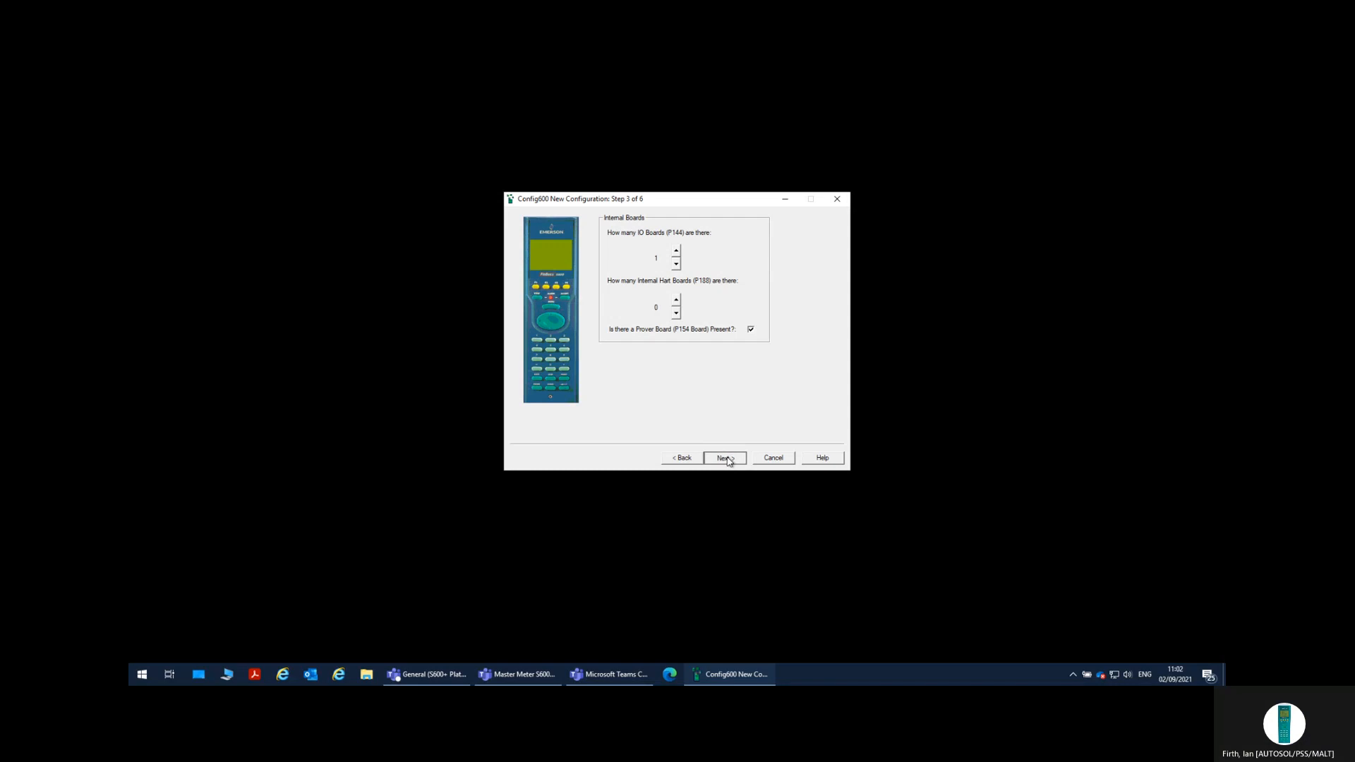
Step: Include one station in the configuration and set its type to Liquid
{"action": "left_click", "coordinate": [676, 234]}
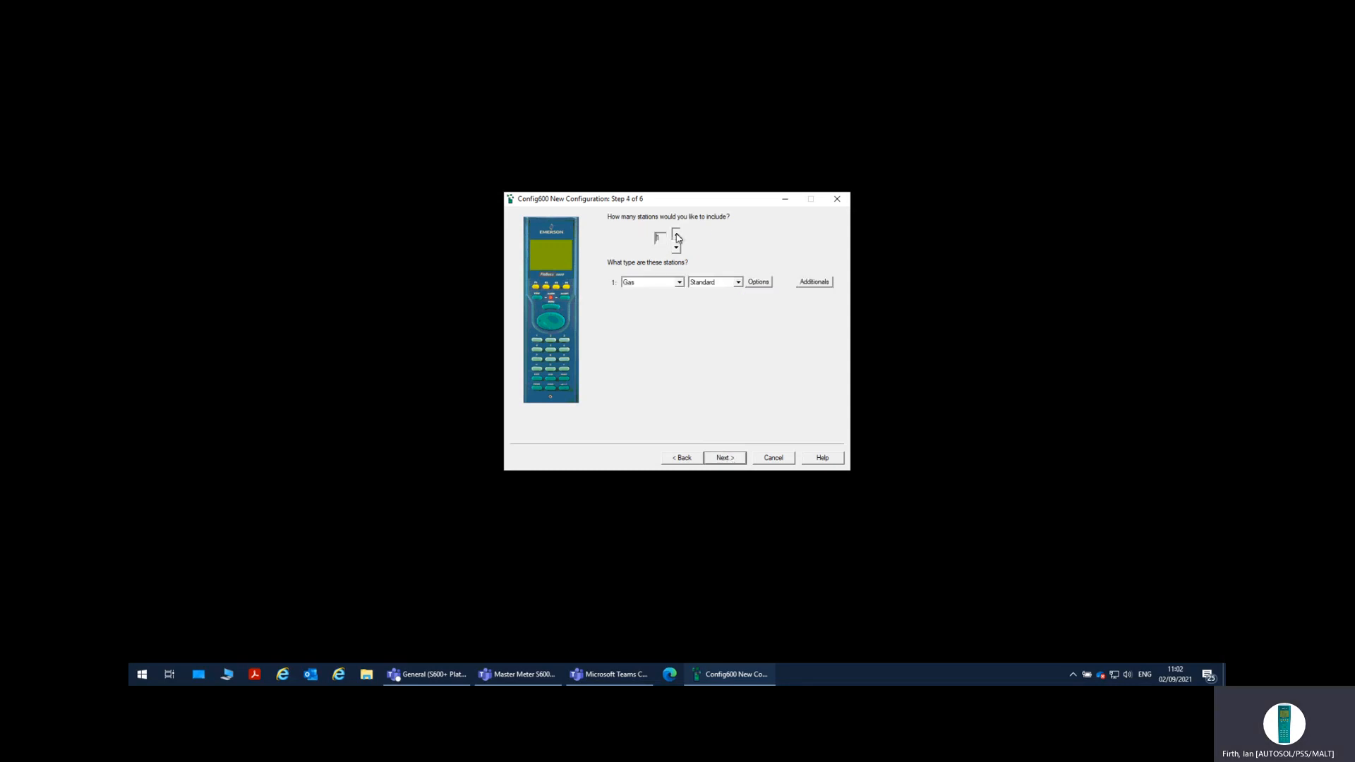
{"action": "left_click", "coordinate": [678, 283]}
{"action": "left_click", "coordinate": [666, 305]}
Step: Configure station 1 with MM Prover, Option2 and Product Table, and proceed to the stream setup
{"action": "left_click", "coordinate": [756, 286]}
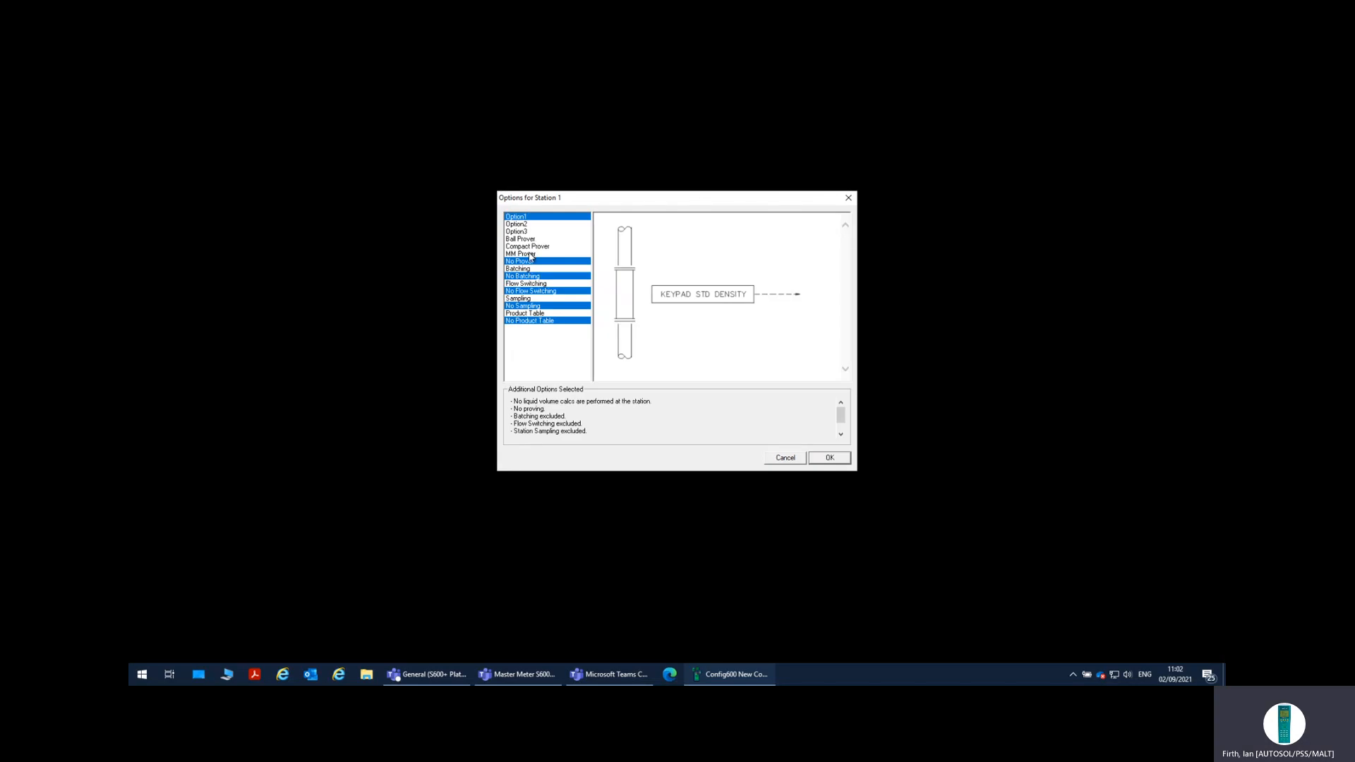
{"action": "left_click", "coordinate": [530, 254]}
{"action": "left_click", "coordinate": [525, 225]}
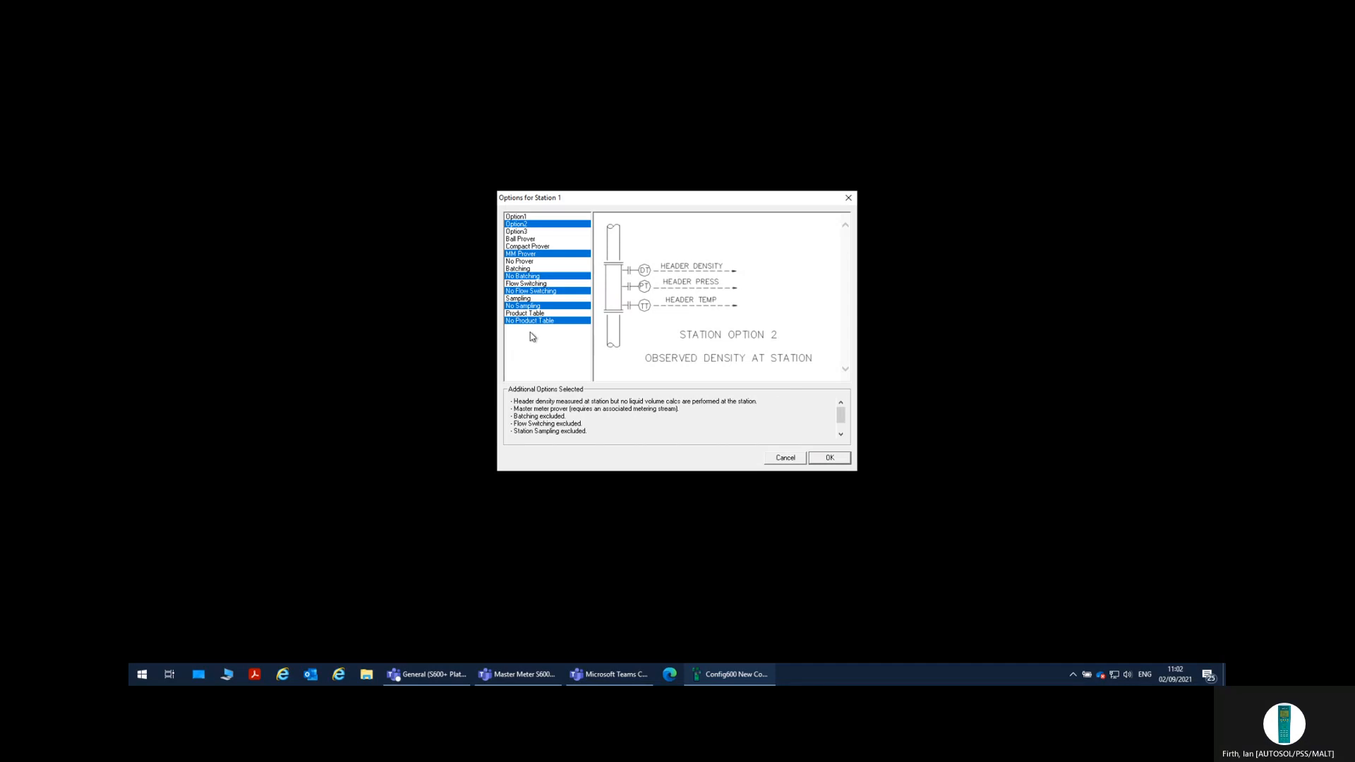
{"action": "left_click", "coordinate": [531, 313]}
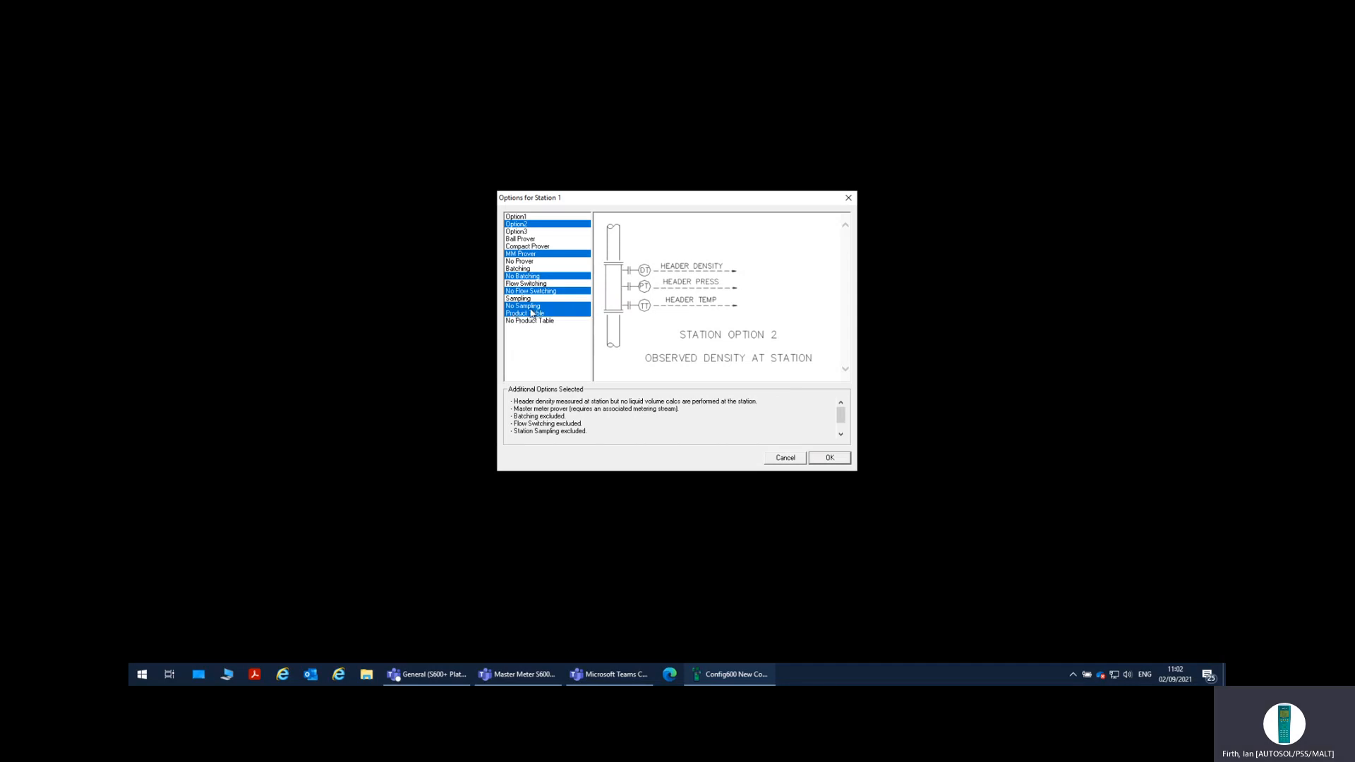
{"action": "left_click", "coordinate": [830, 457]}
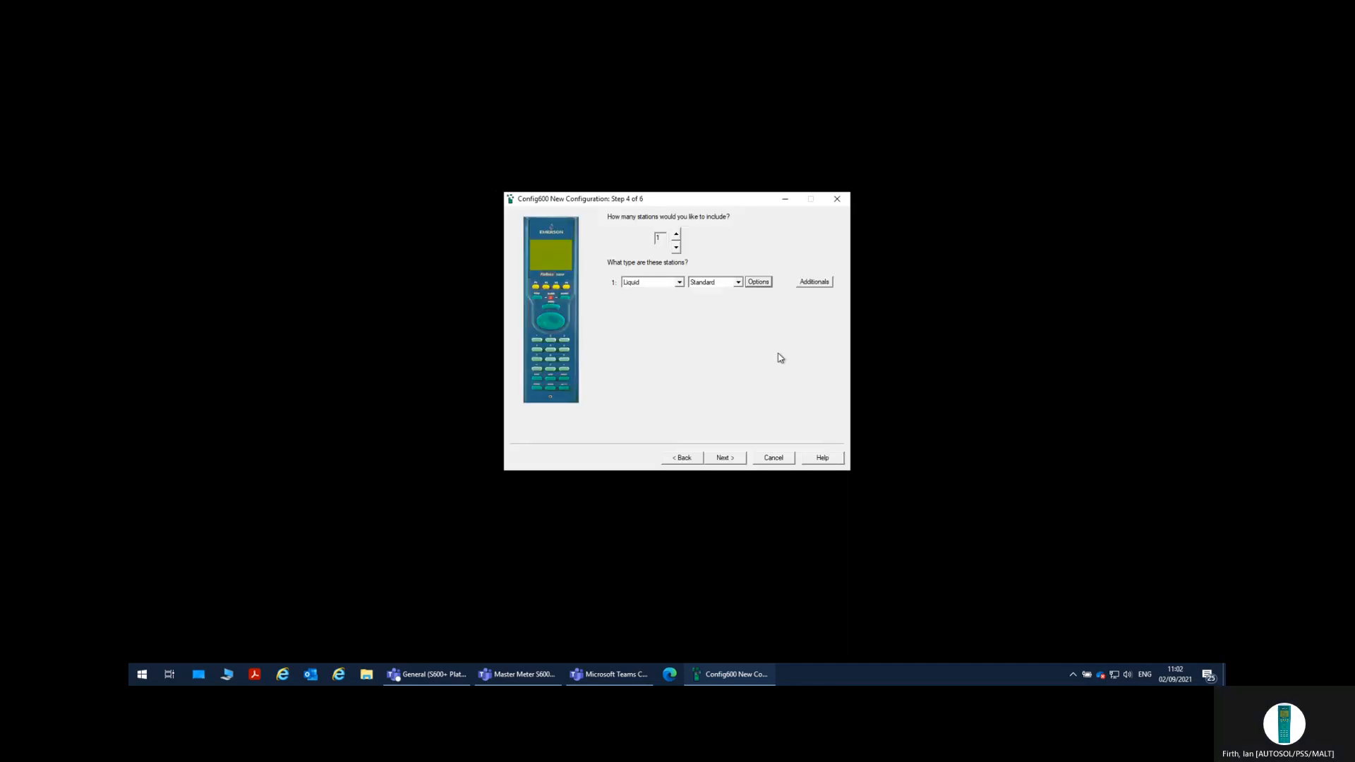
{"action": "left_click", "coordinate": [725, 458]}
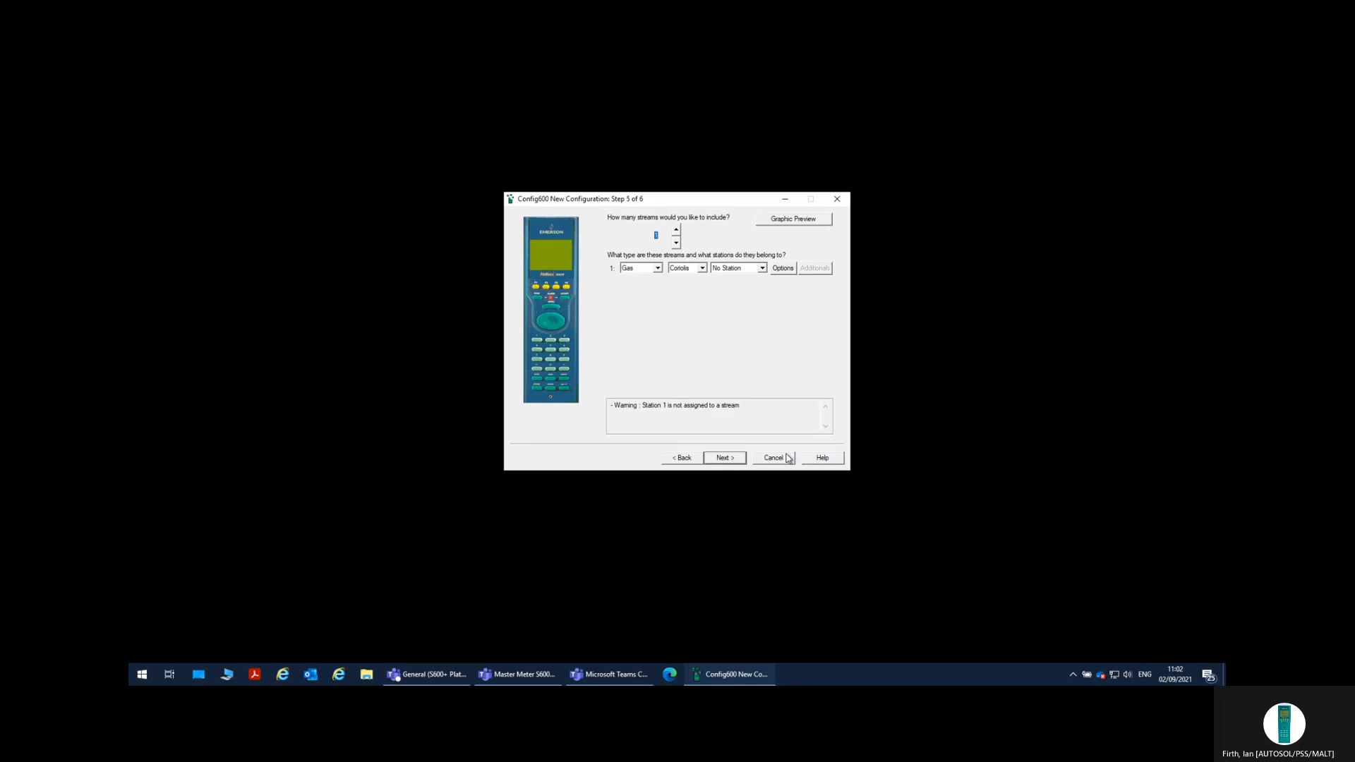
Step: Include three streams and set stream 1 to Liquid, Coriolis, assigned to station 1 Liquid/Standard
{"action": "left_click", "coordinate": [676, 230]}
{"action": "left_click", "coordinate": [677, 229]}
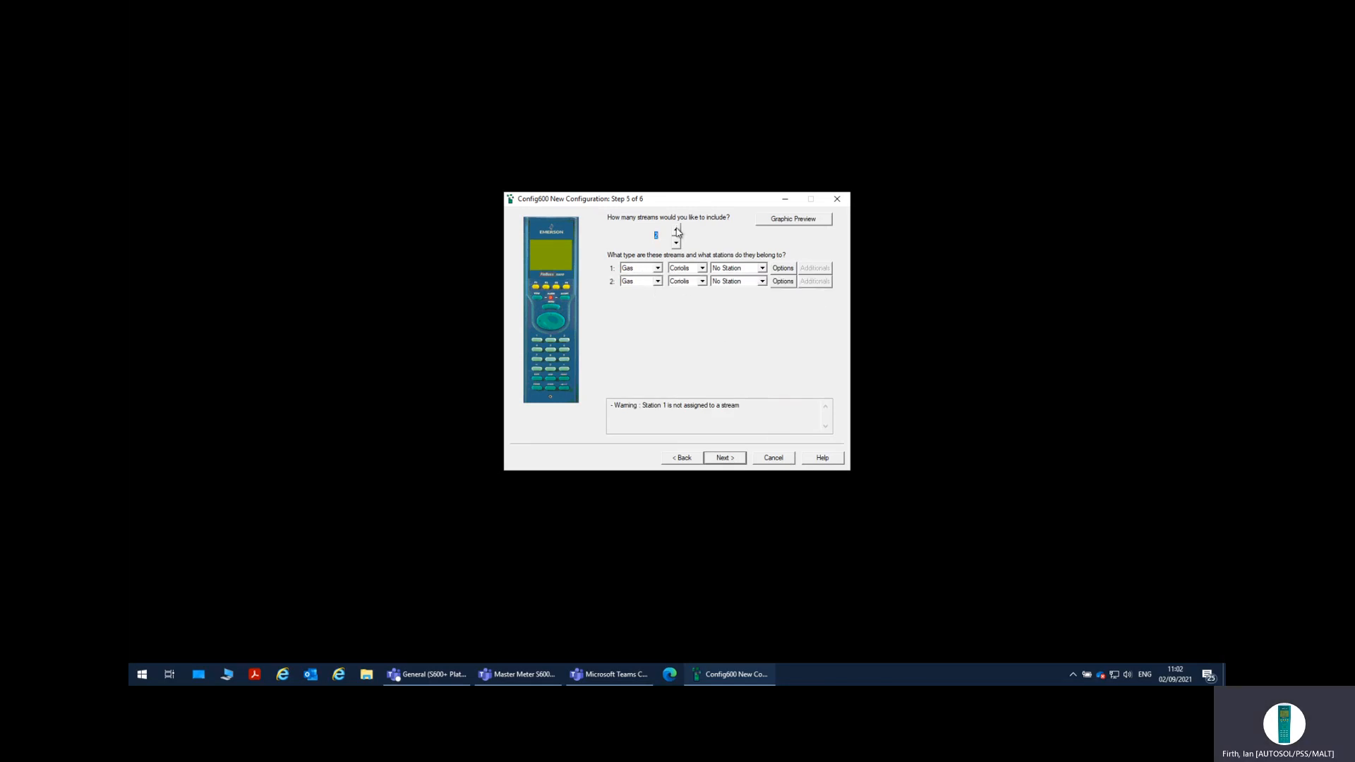
{"action": "left_click", "coordinate": [658, 269]}
{"action": "left_click", "coordinate": [648, 286]}
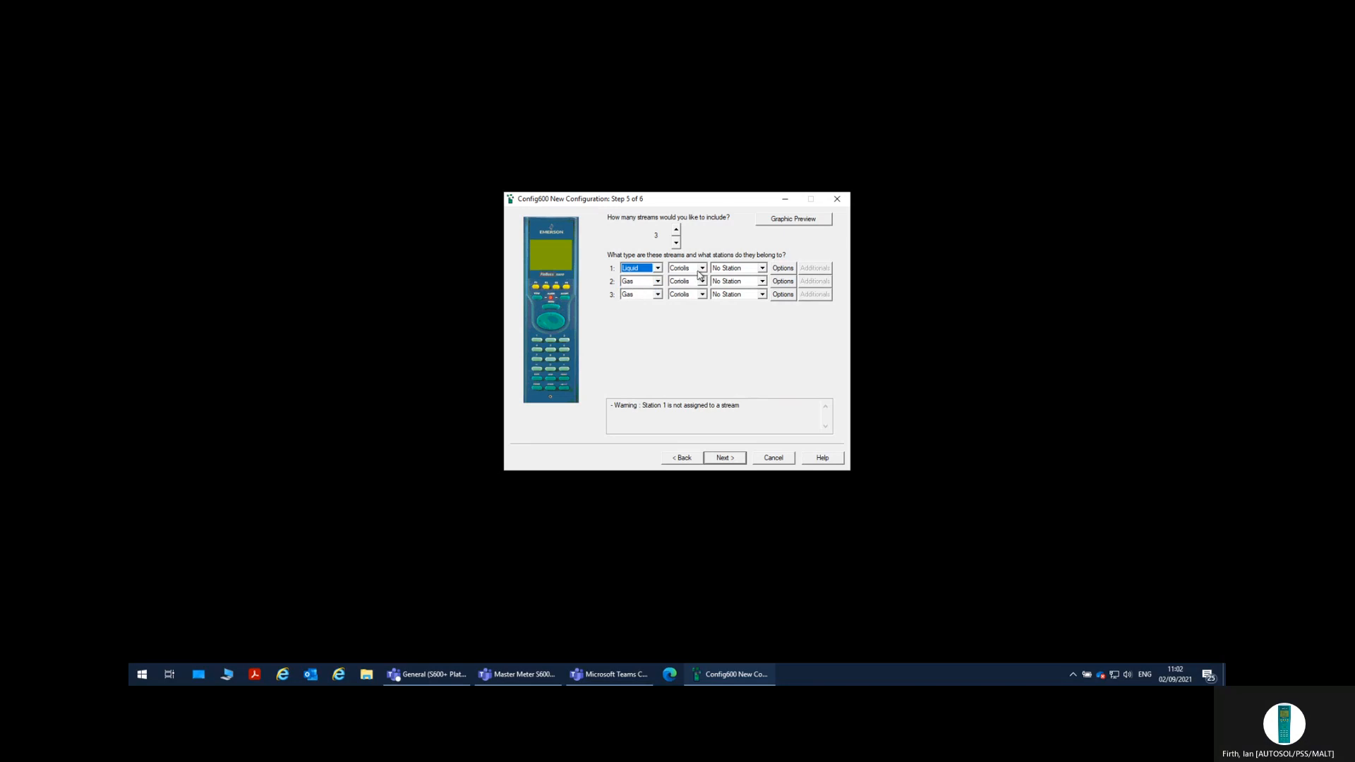
{"action": "left_click", "coordinate": [701, 269]}
{"action": "left_click", "coordinate": [682, 277]}
{"action": "left_click", "coordinate": [762, 268]}
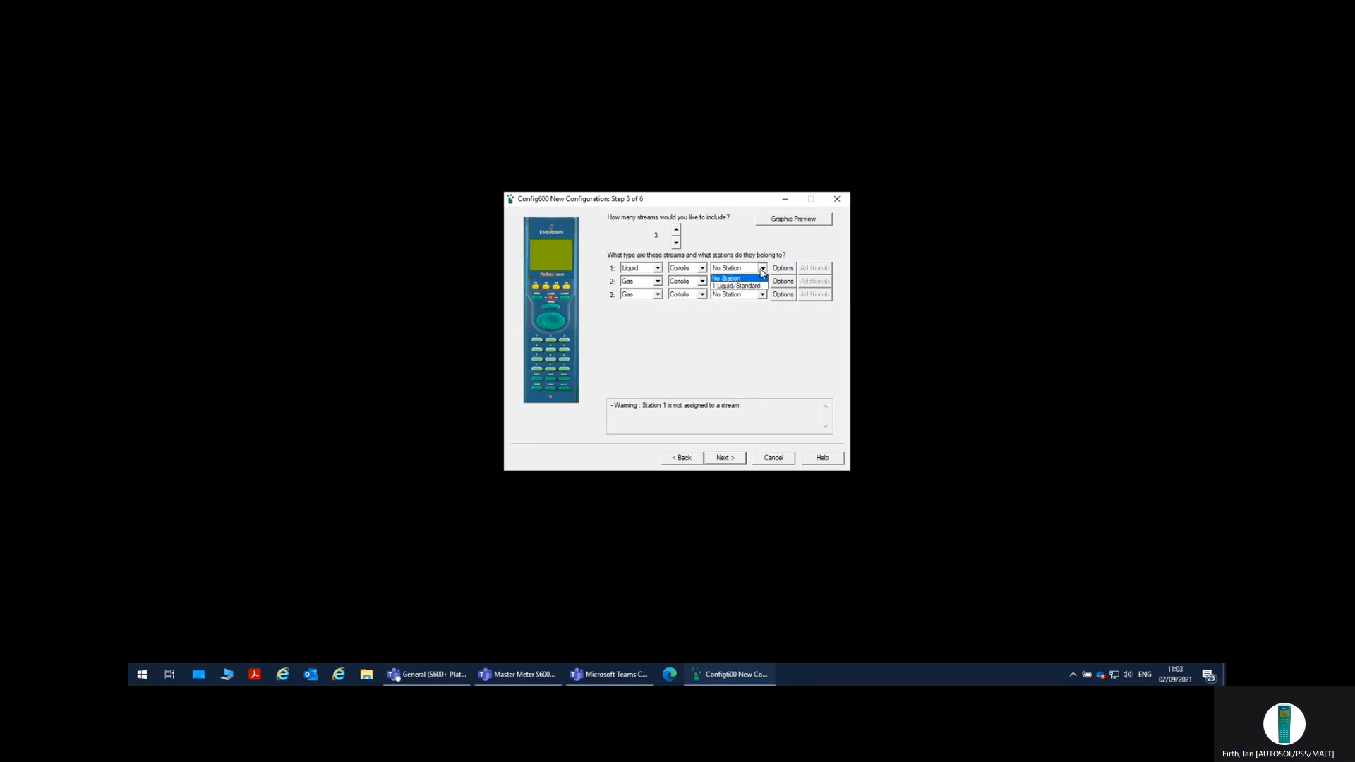
{"action": "left_click", "coordinate": [735, 283]}
Step: Set stream 2 to Liquid with a Coriolis meter, and assign streams 2 and 3 to station 1 Liquid/Standard
{"action": "left_click", "coordinate": [653, 282]}
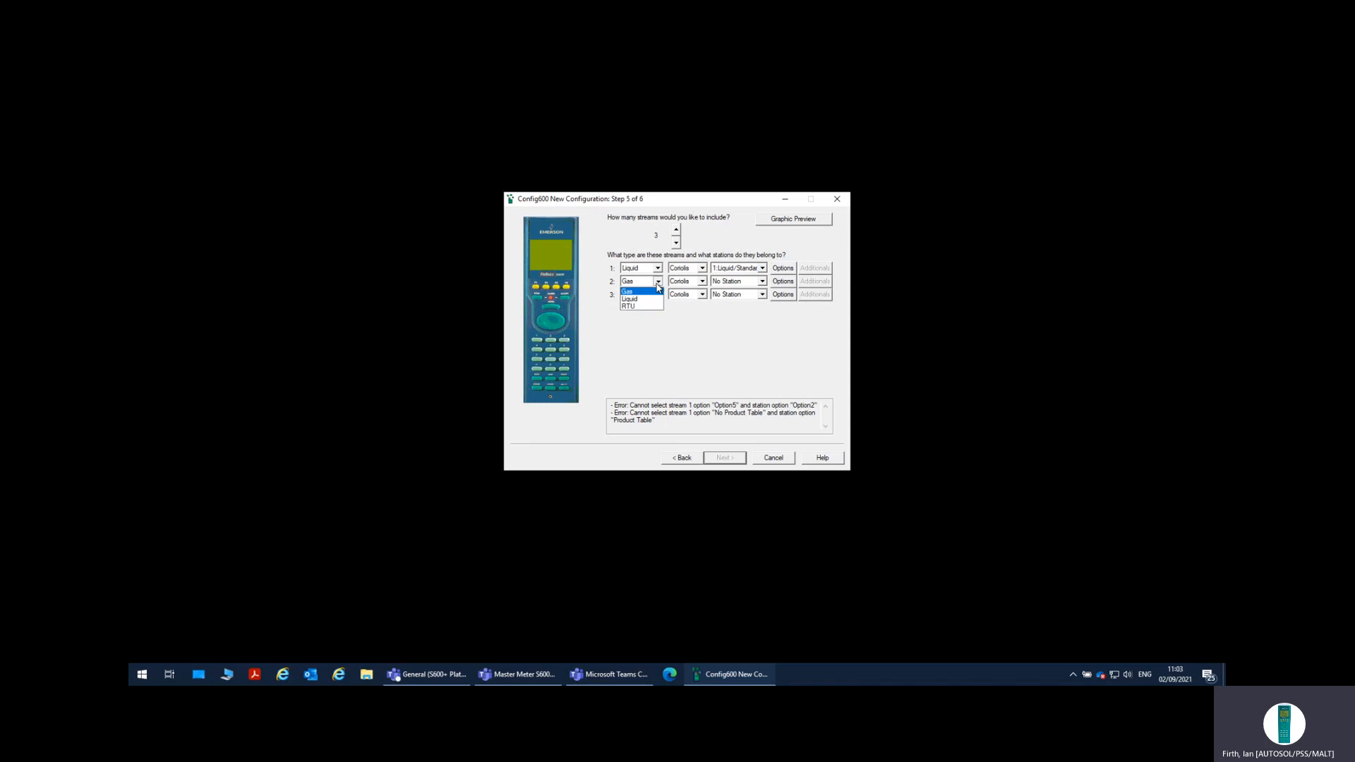
{"action": "left_click", "coordinate": [638, 298]}
{"action": "left_click", "coordinate": [703, 282]}
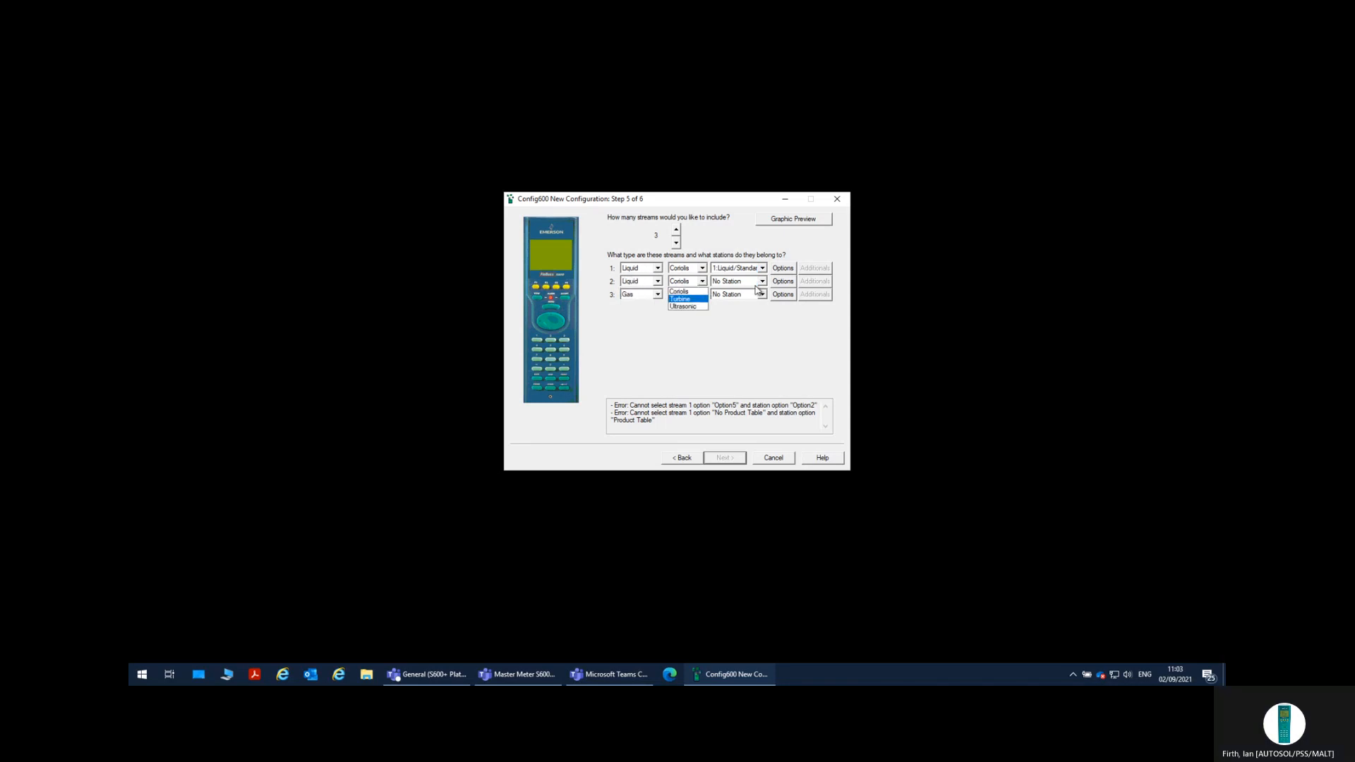
{"action": "left_click", "coordinate": [681, 299]}
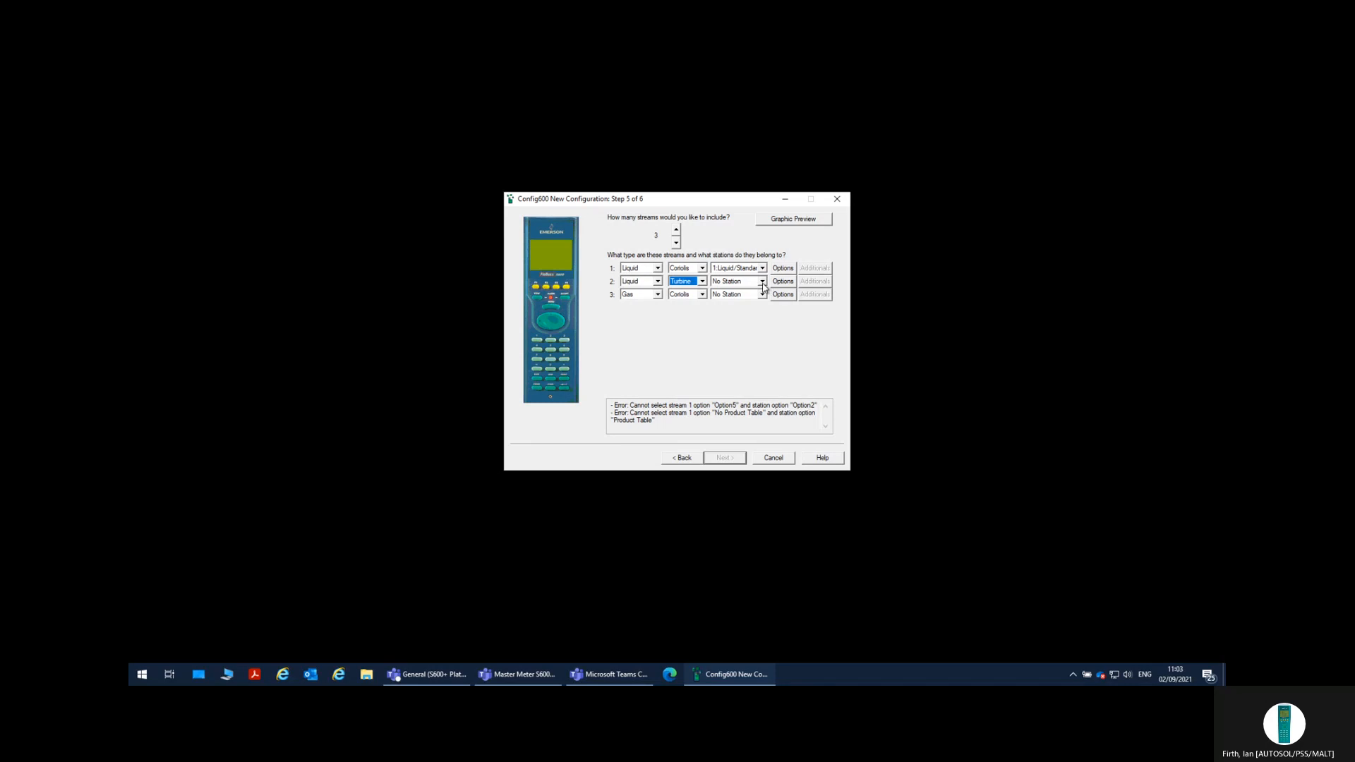
{"action": "left_click", "coordinate": [702, 282]}
{"action": "left_click", "coordinate": [688, 290]}
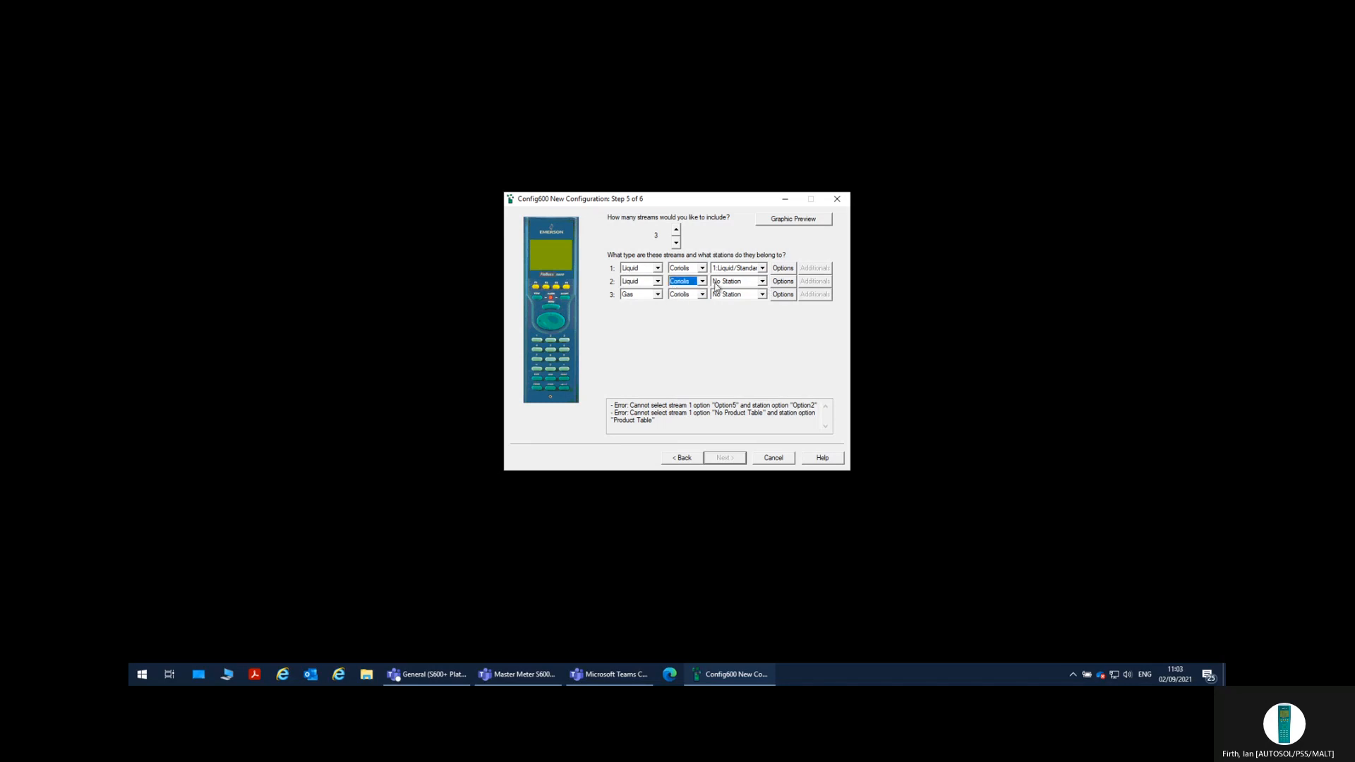
{"action": "left_click", "coordinate": [762, 282]}
{"action": "left_click", "coordinate": [754, 299]}
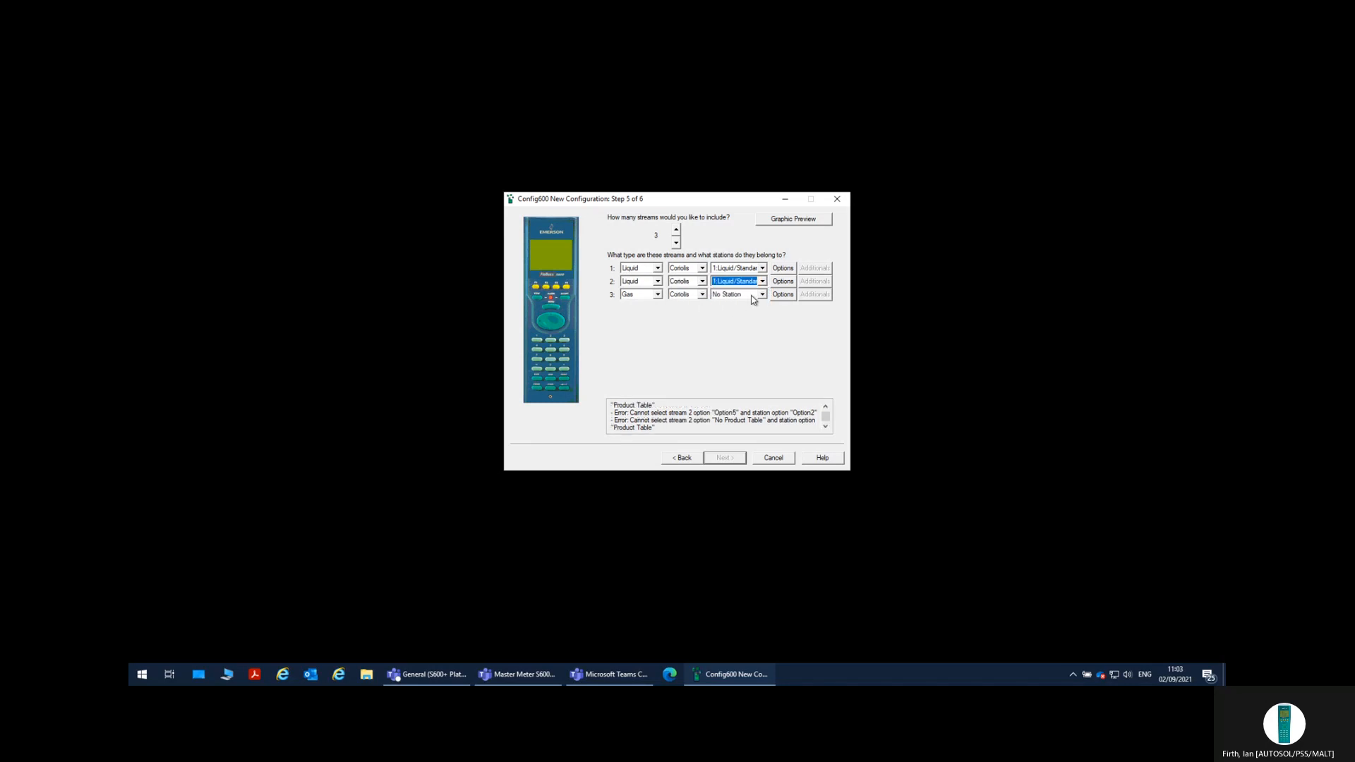
{"action": "left_click", "coordinate": [762, 294]}
{"action": "left_click", "coordinate": [737, 311]}
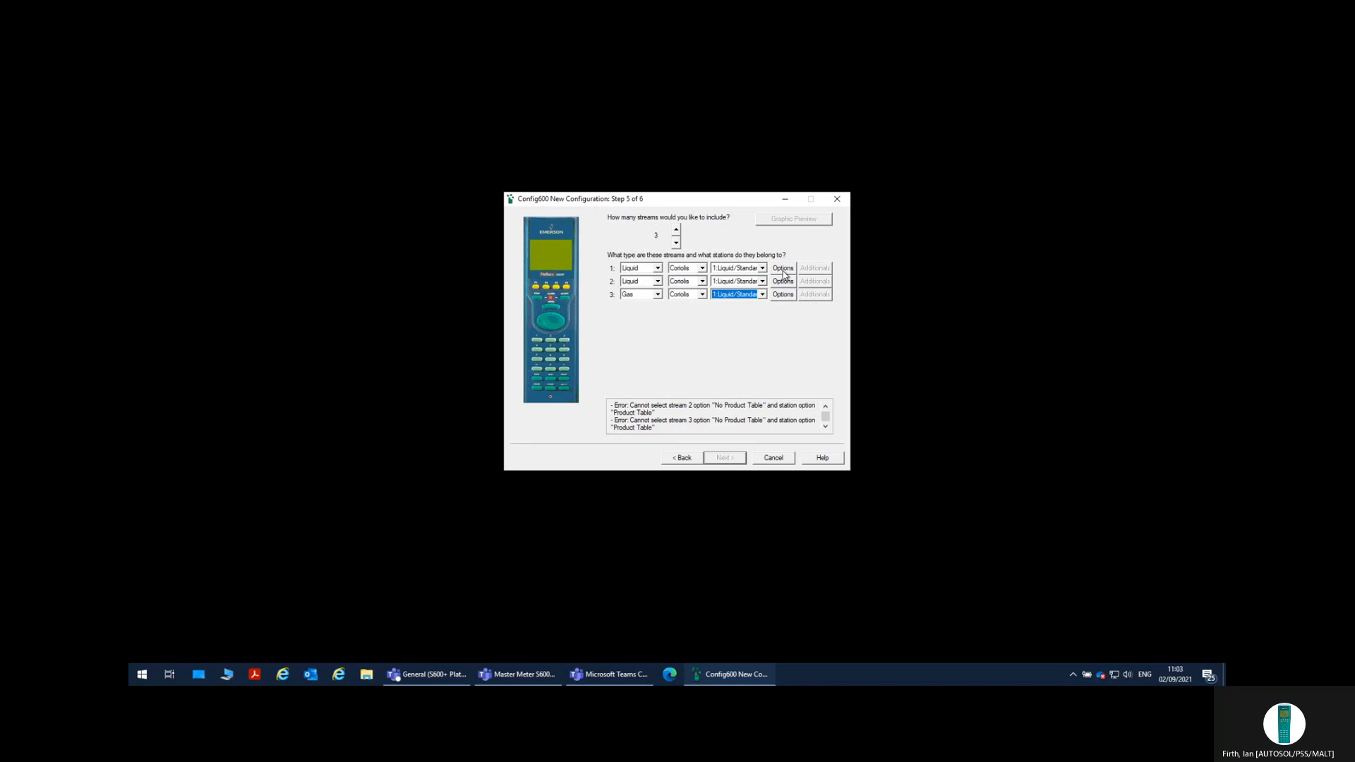
Step: Configure stream 1 with Option1, Product Table with History and No Valves
{"action": "left_click", "coordinate": [783, 268]}
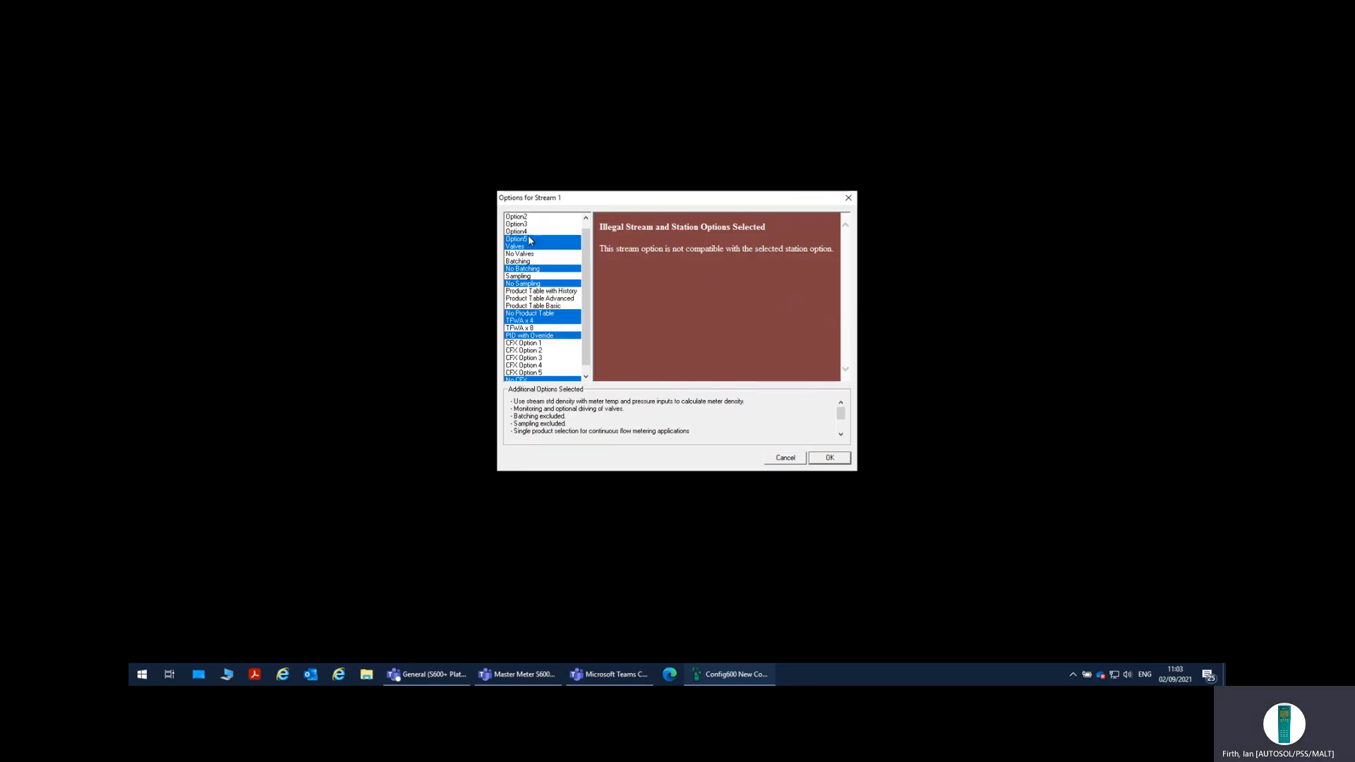
{"action": "left_click", "coordinate": [522, 218]}
{"action": "scroll", "coordinate": [521, 221], "scroll_direction": "up", "scroll_amount": 1}
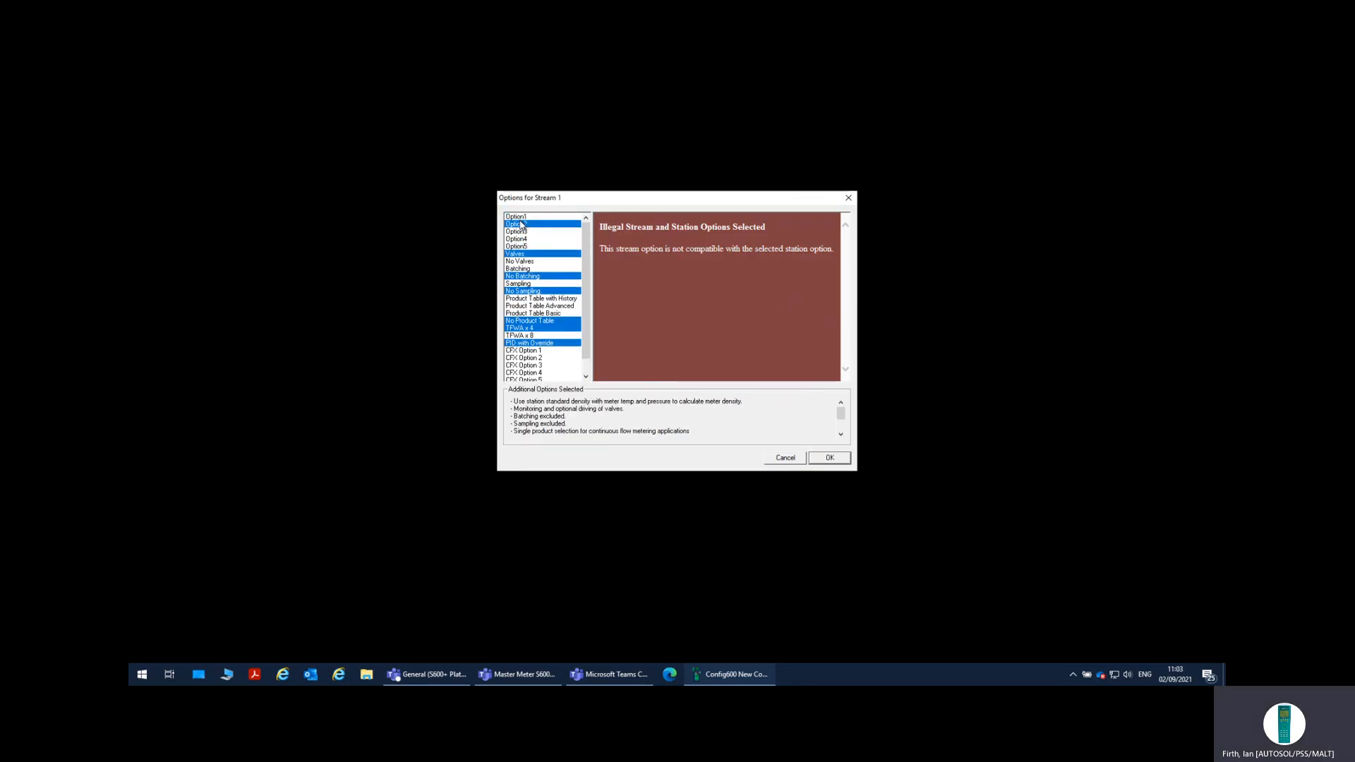
{"action": "left_click", "coordinate": [525, 217]}
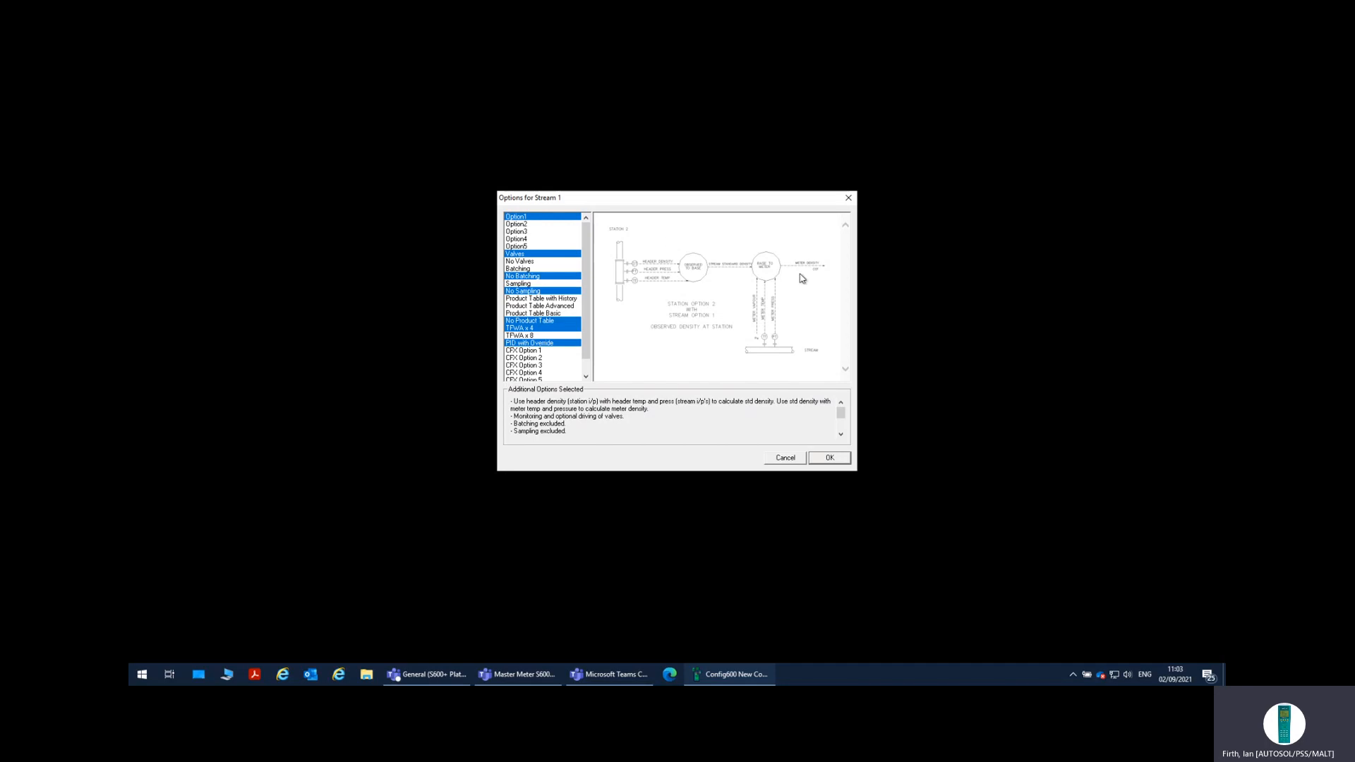
{"action": "left_click", "coordinate": [527, 299]}
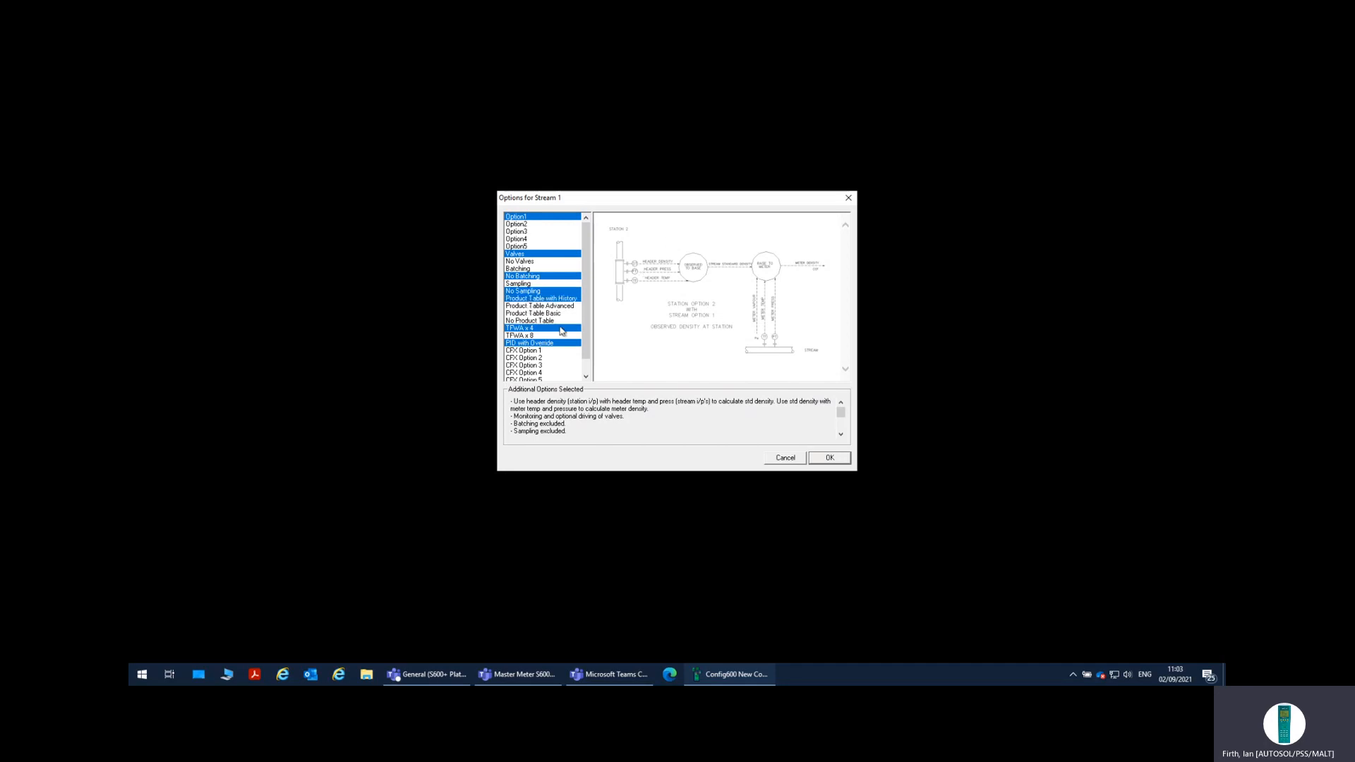
{"action": "left_click", "coordinate": [524, 262]}
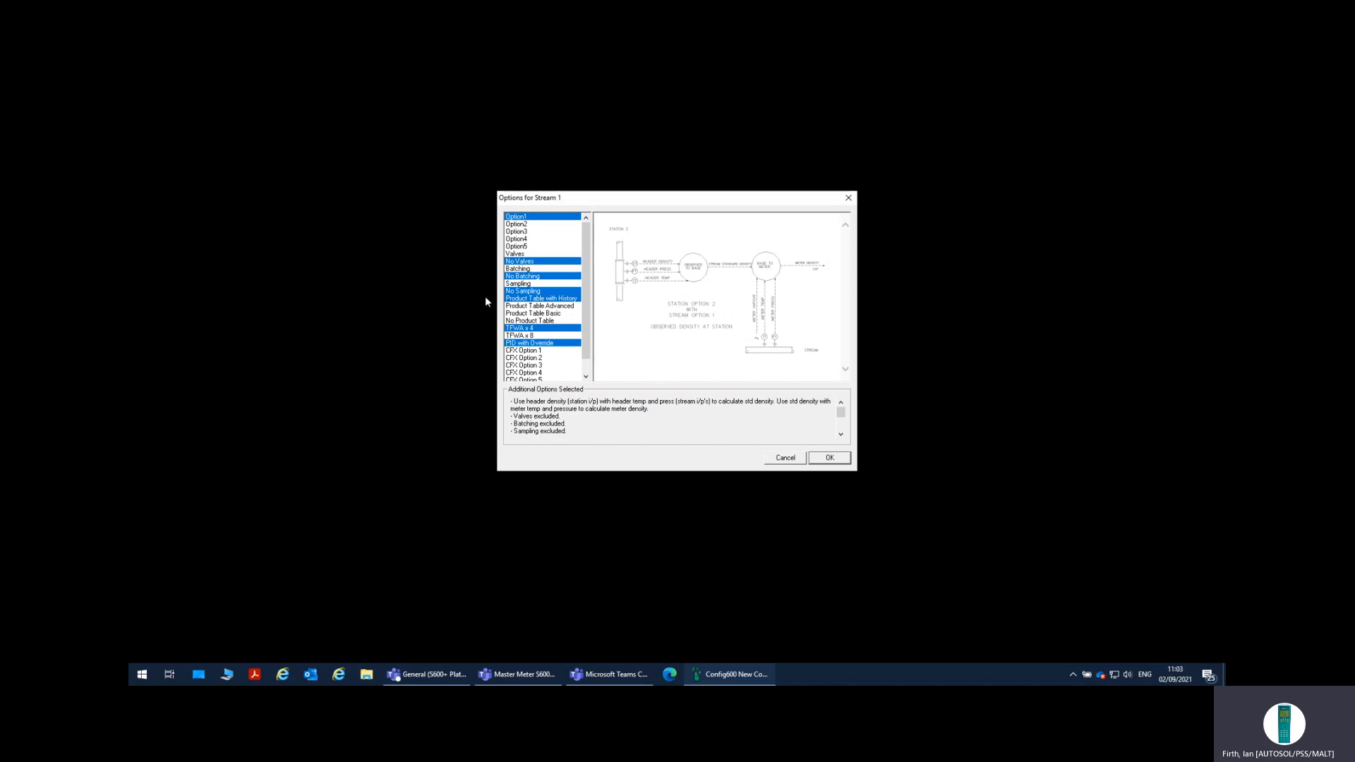
{"action": "left_click", "coordinate": [824, 457]}
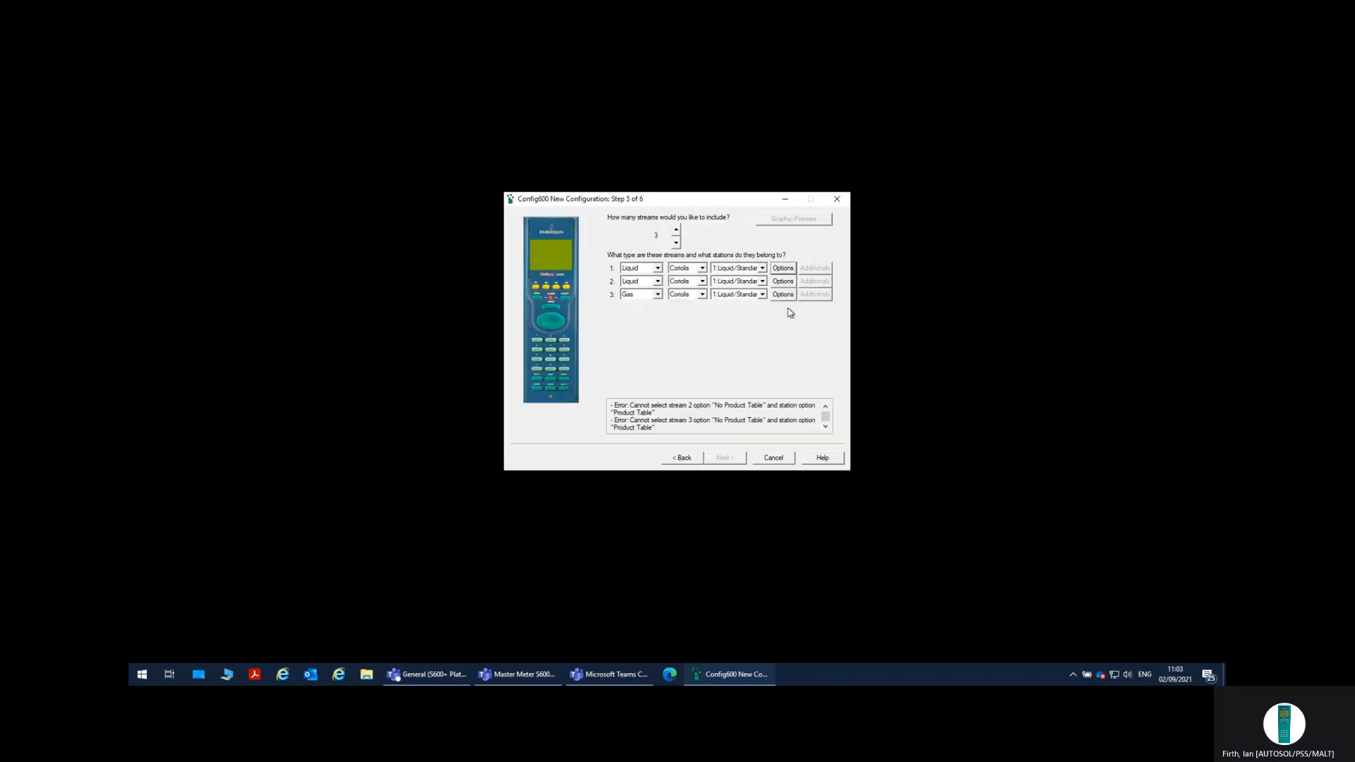
Step: Configure stream 2 with Option1, No Valves and Product Table with History
{"action": "left_click", "coordinate": [779, 281]}
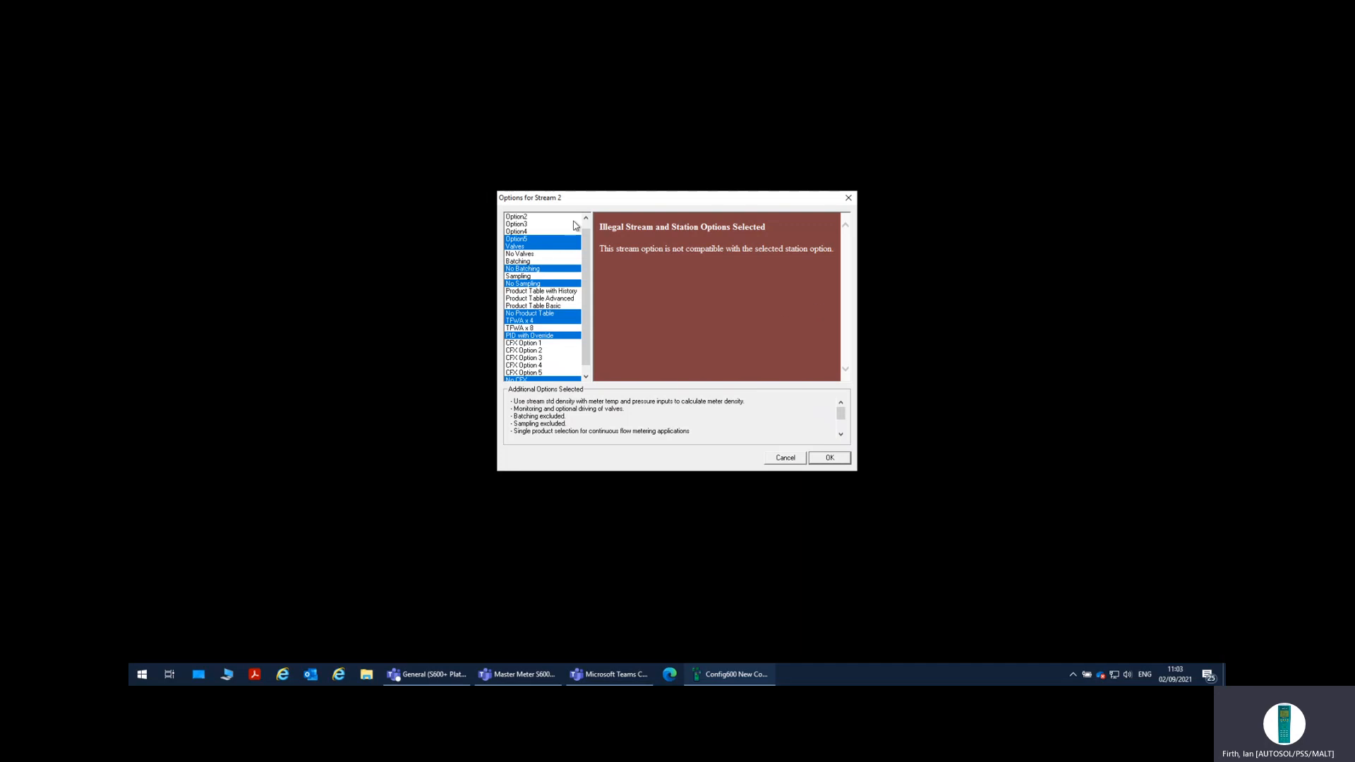
{"action": "left_click", "coordinate": [551, 218]}
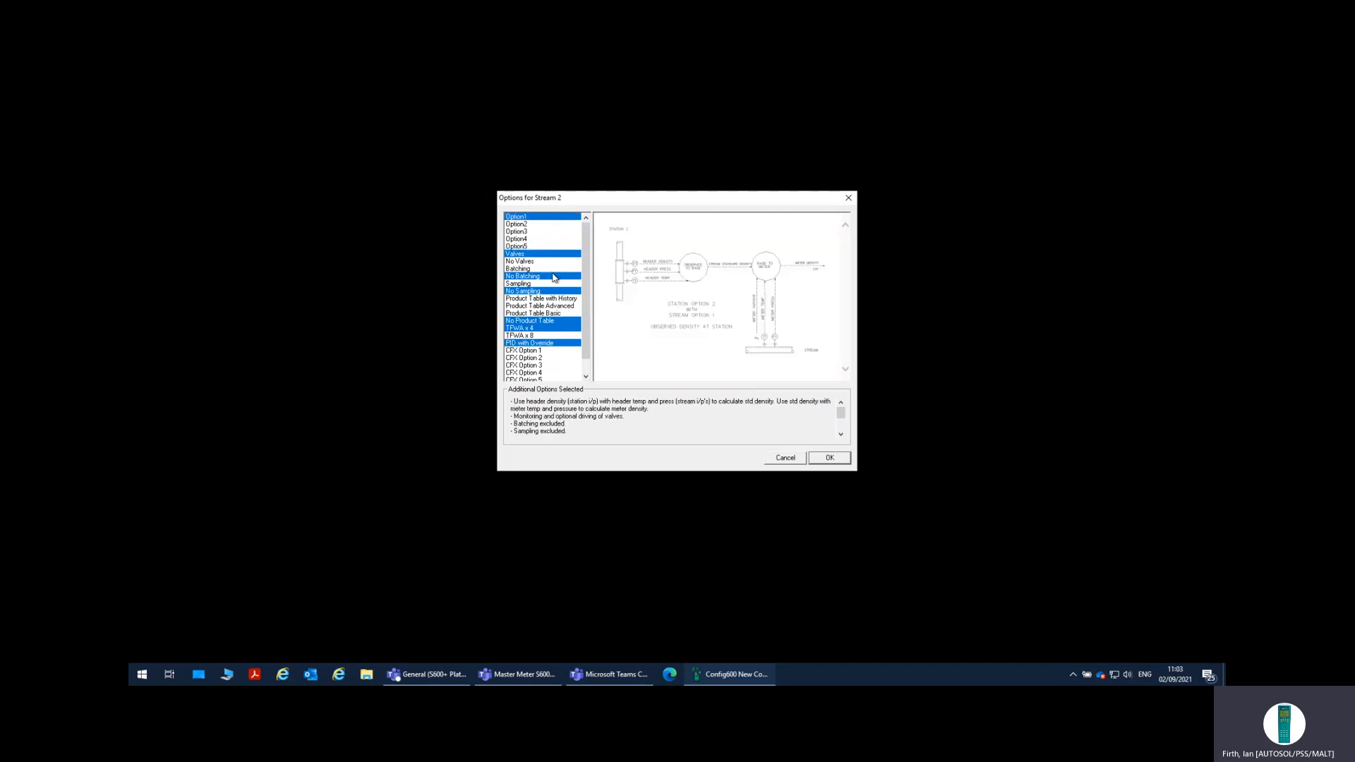
{"action": "left_click", "coordinate": [541, 262]}
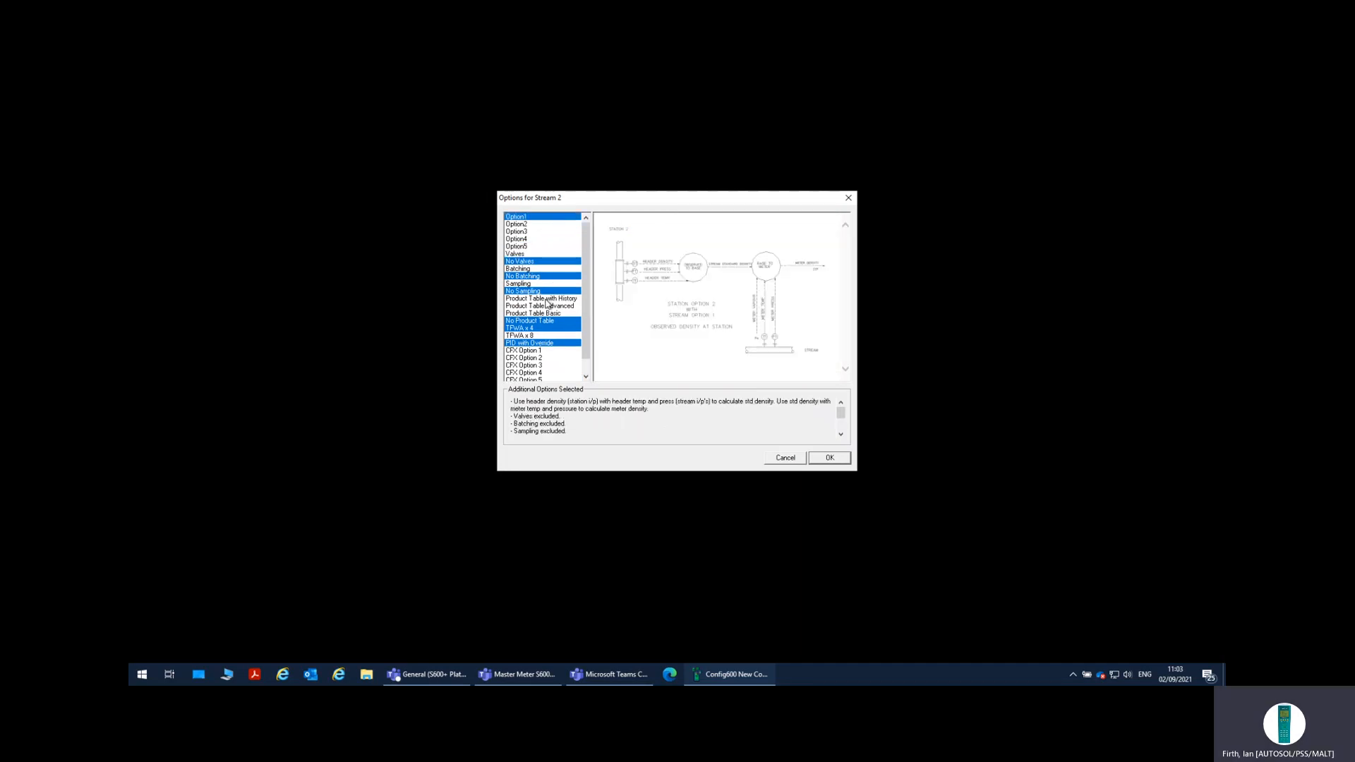
{"action": "left_click", "coordinate": [548, 298]}
{"action": "left_click", "coordinate": [829, 458]}
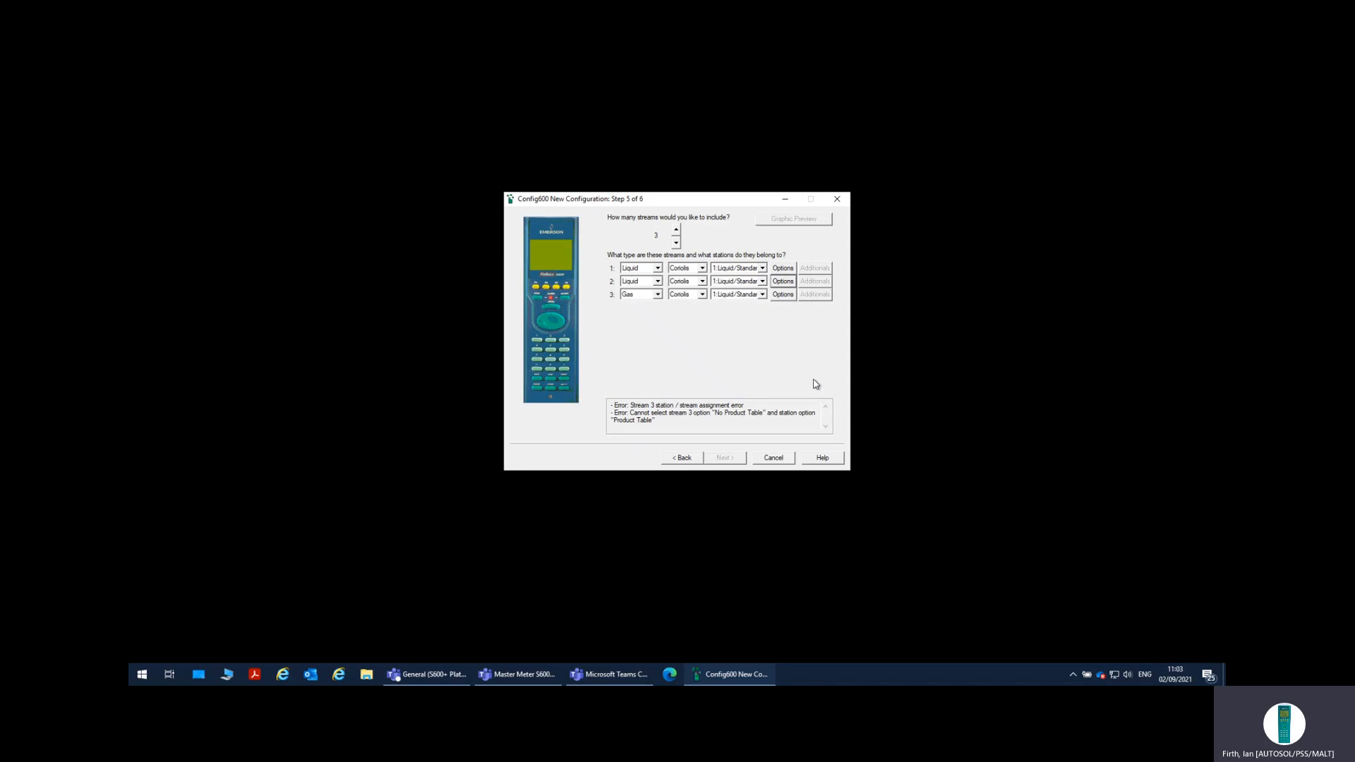
{"action": "left_click", "coordinate": [782, 295]}
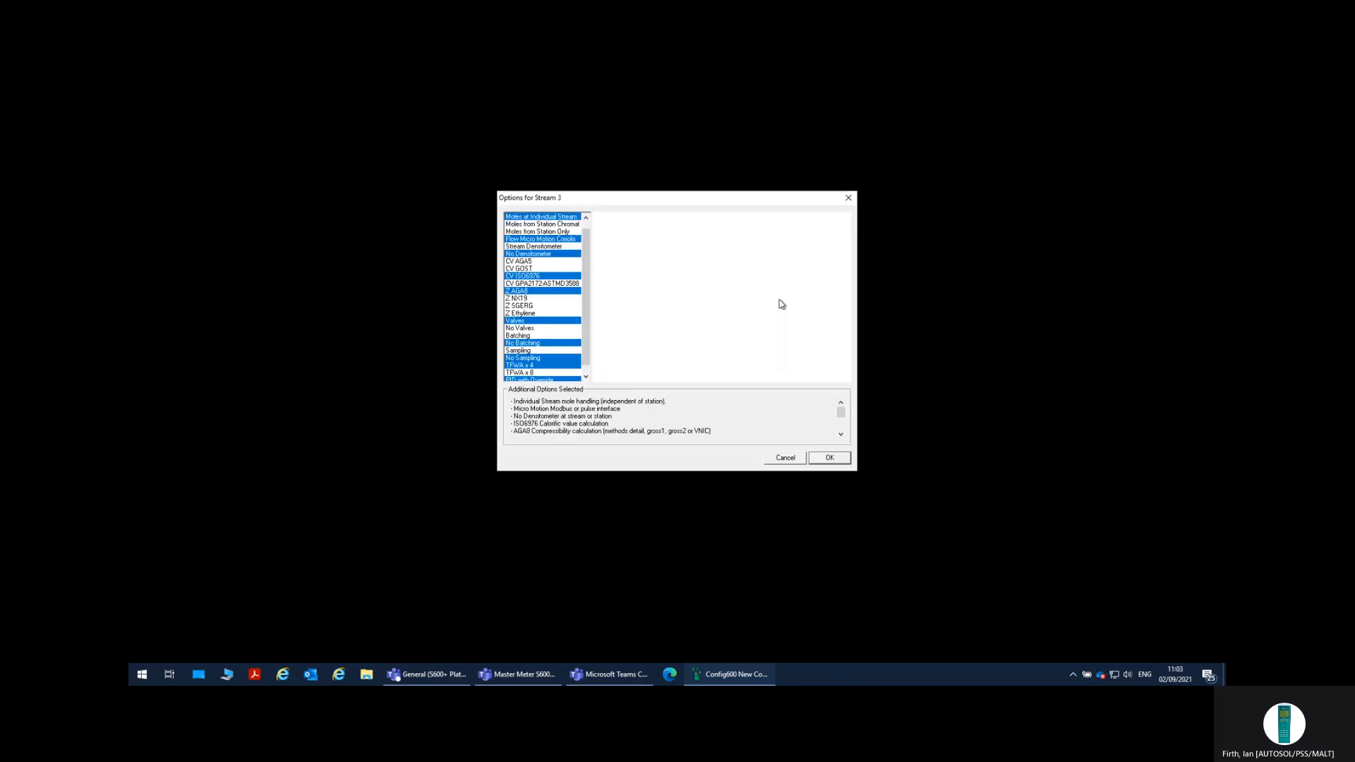
{"action": "scroll", "coordinate": [552, 256], "scroll_direction": "up", "scroll_amount": 1}
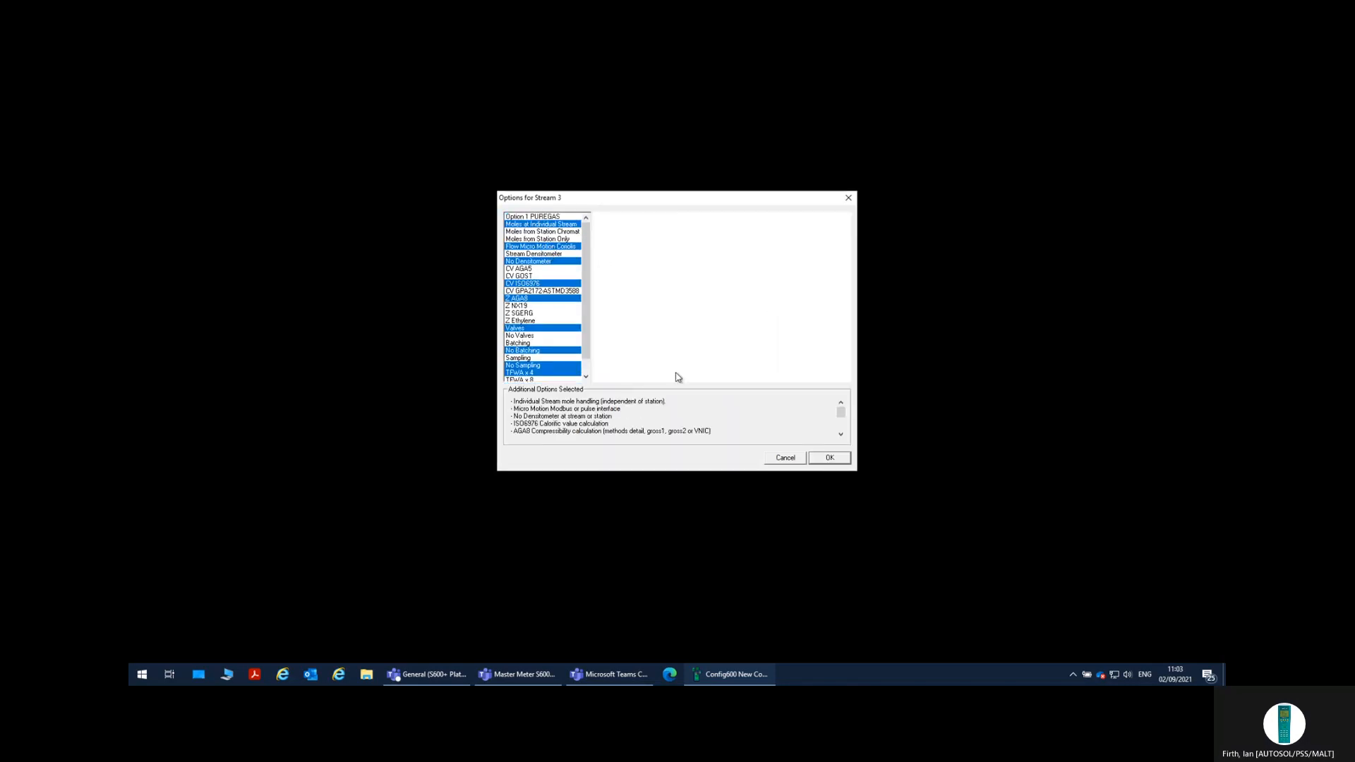
{"action": "left_click", "coordinate": [784, 457]}
Step: Set stream 3 to Liquid with Option1, No Valves and Product Table with History, and finish the configuration without any comms links
{"action": "left_click", "coordinate": [657, 294]}
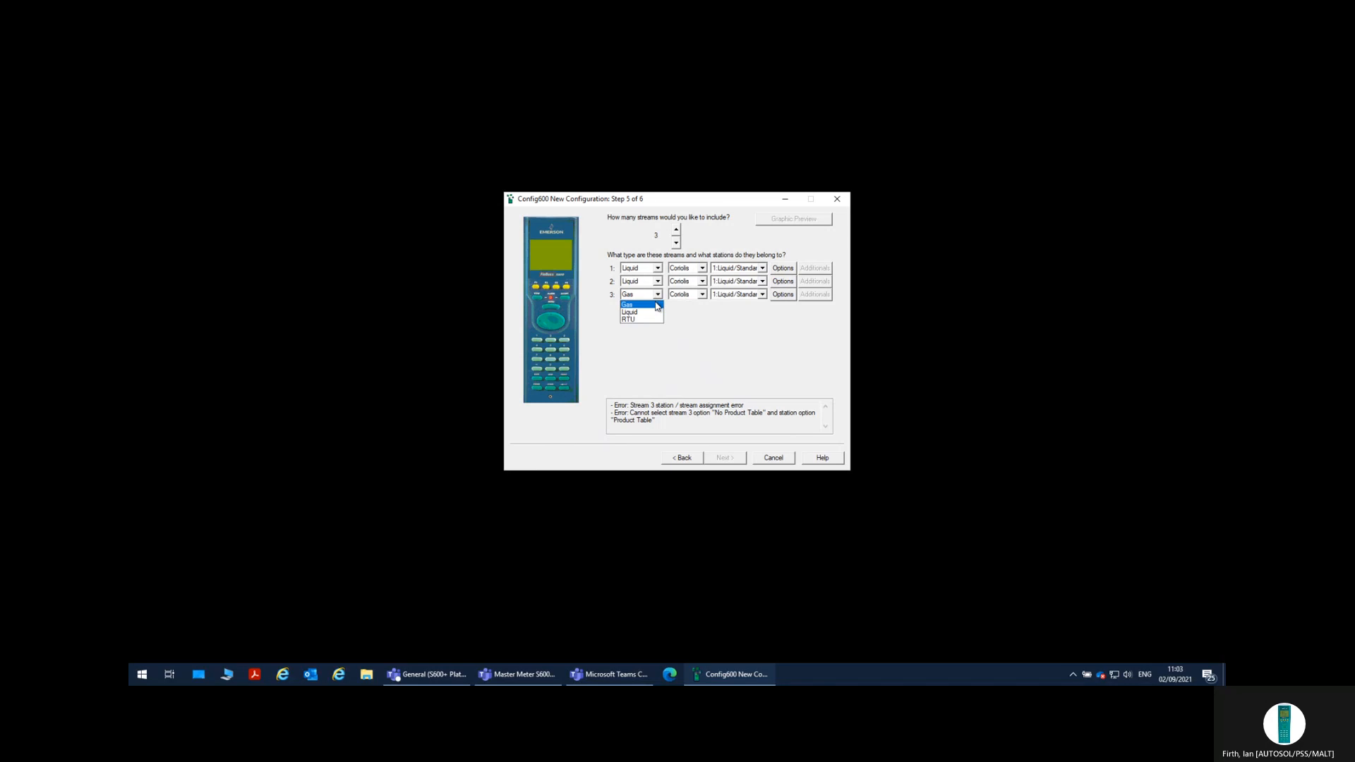
{"action": "left_click", "coordinate": [650, 310]}
{"action": "left_click", "coordinate": [782, 294]}
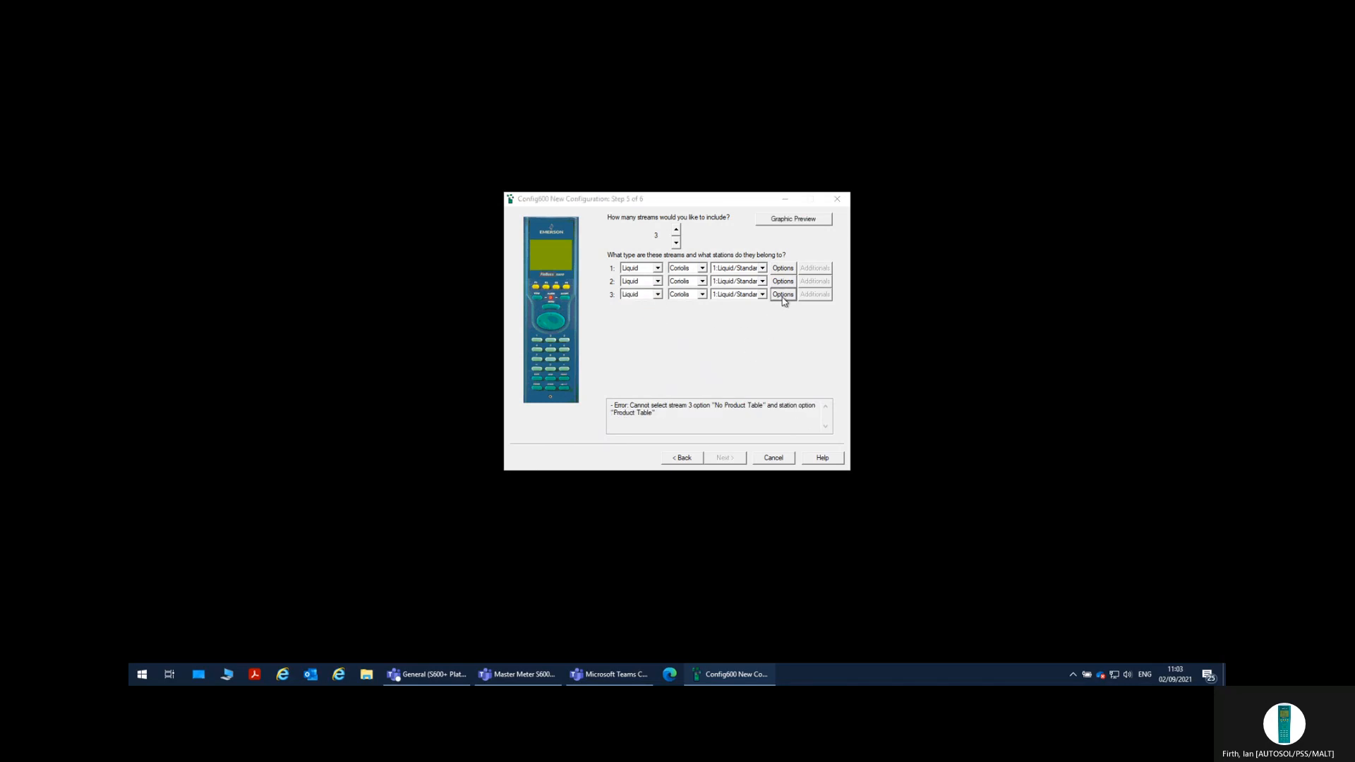
{"action": "left_click", "coordinate": [534, 218]}
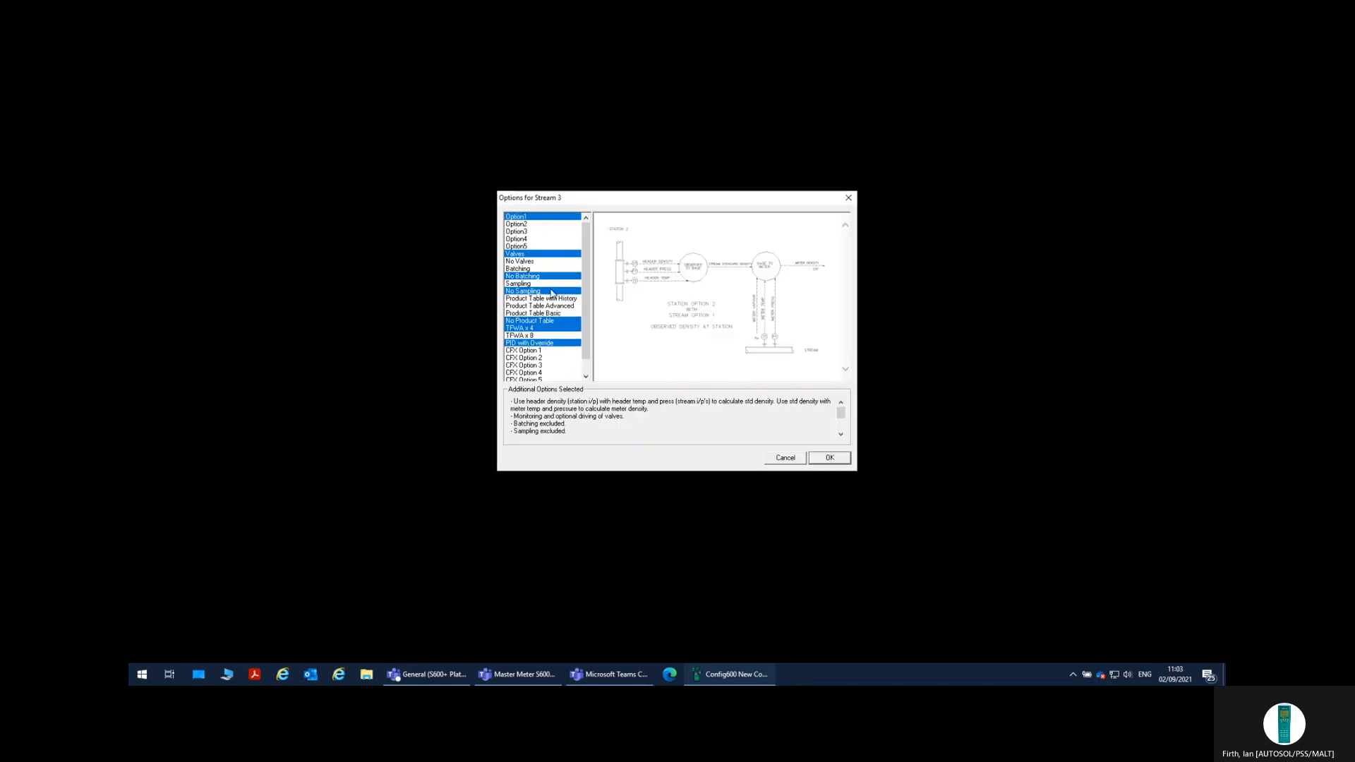
{"action": "left_click", "coordinate": [535, 262]}
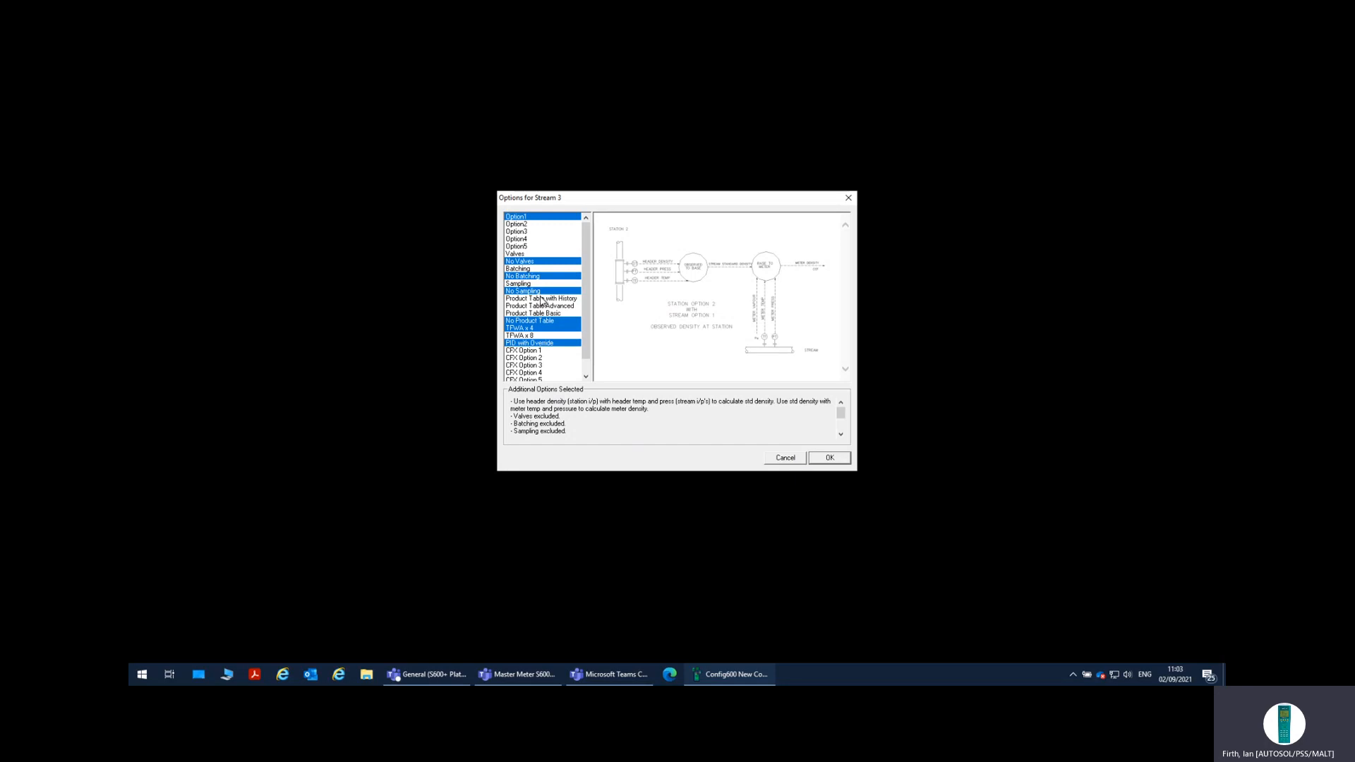
{"action": "left_click", "coordinate": [542, 298]}
{"action": "left_click", "coordinate": [831, 459]}
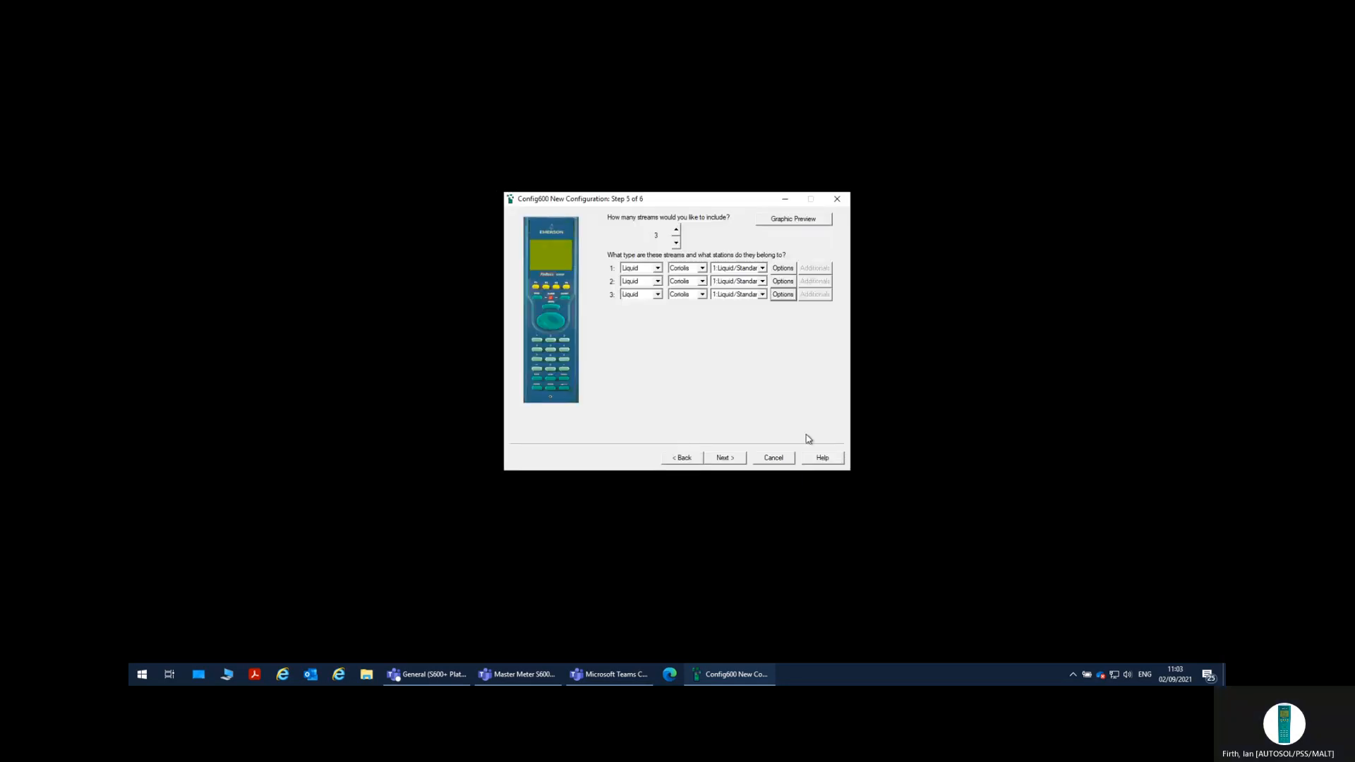
{"action": "left_click", "coordinate": [727, 459]}
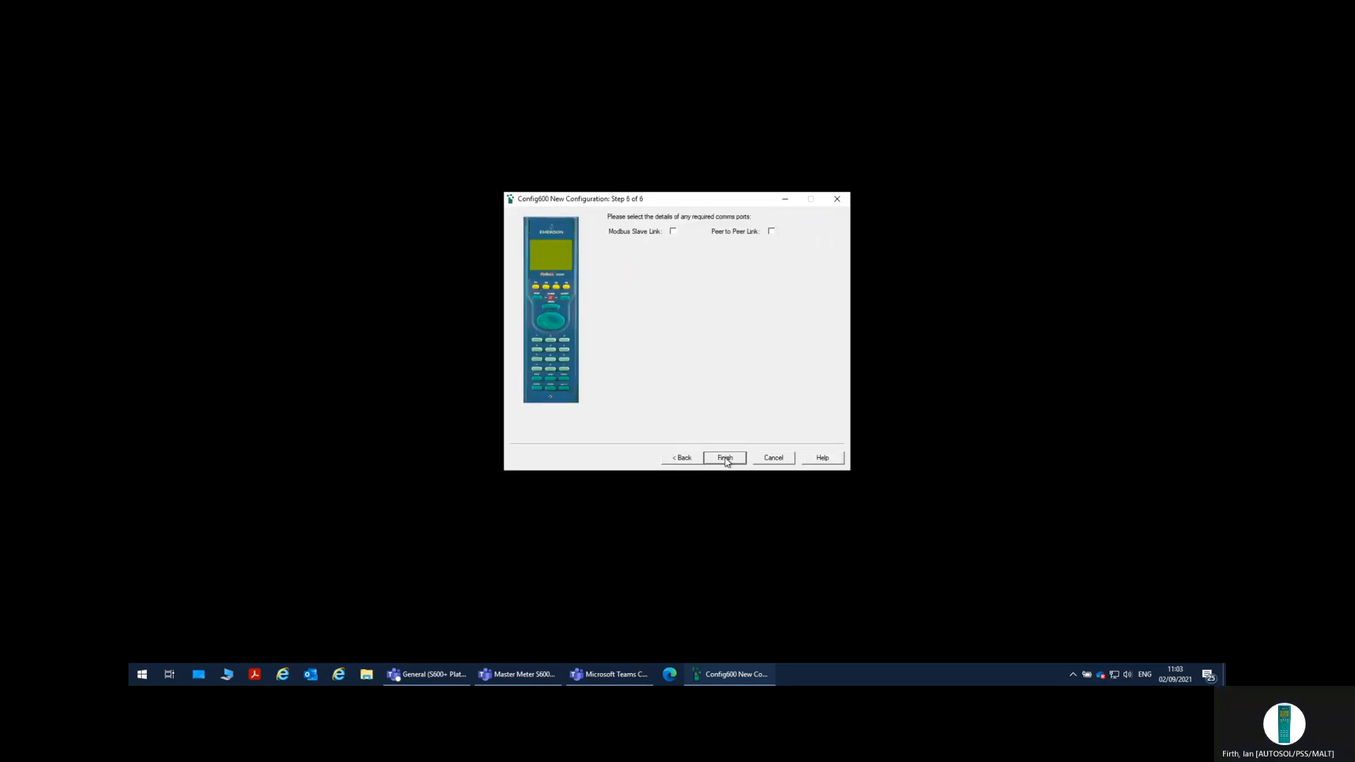
{"action": "left_click", "coordinate": [725, 459]}
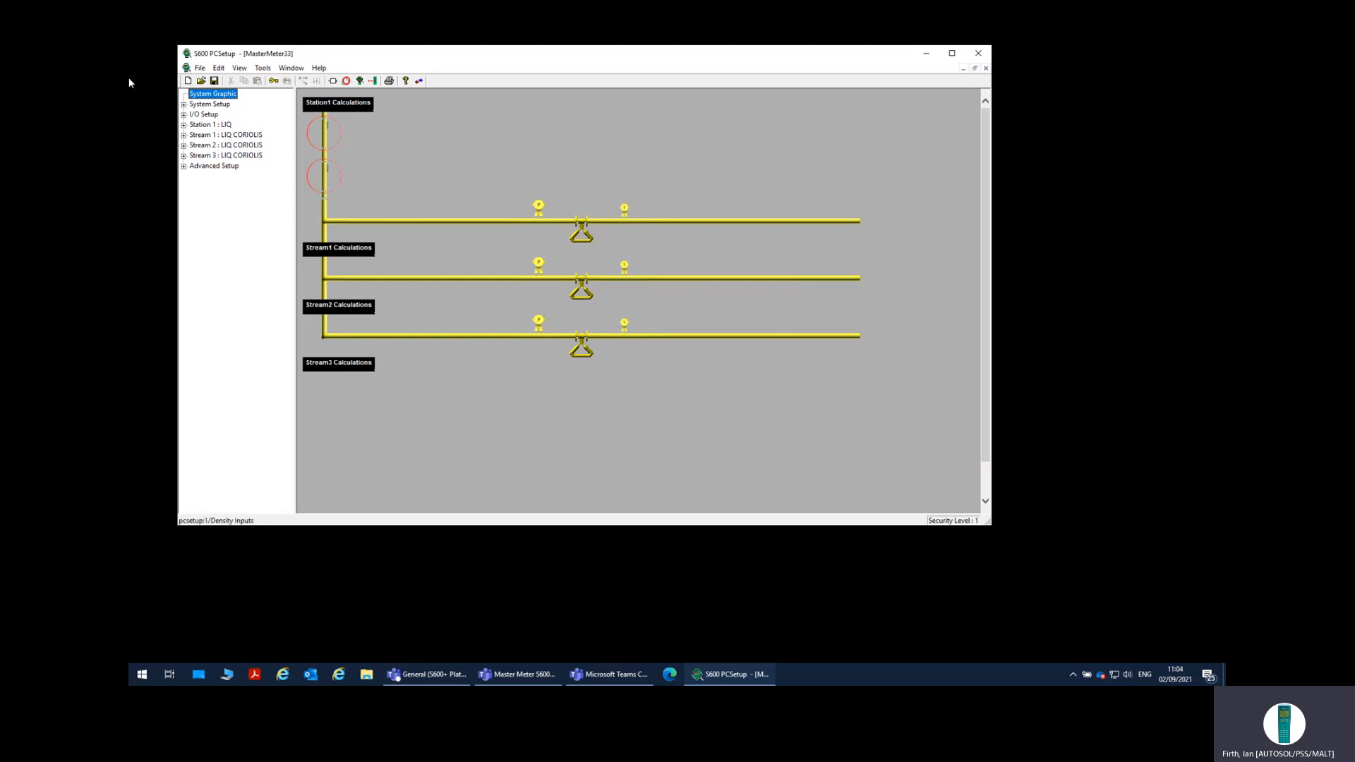
Step: Review the units and report settings in the system setup
{"action": "left_click", "coordinate": [184, 105]}
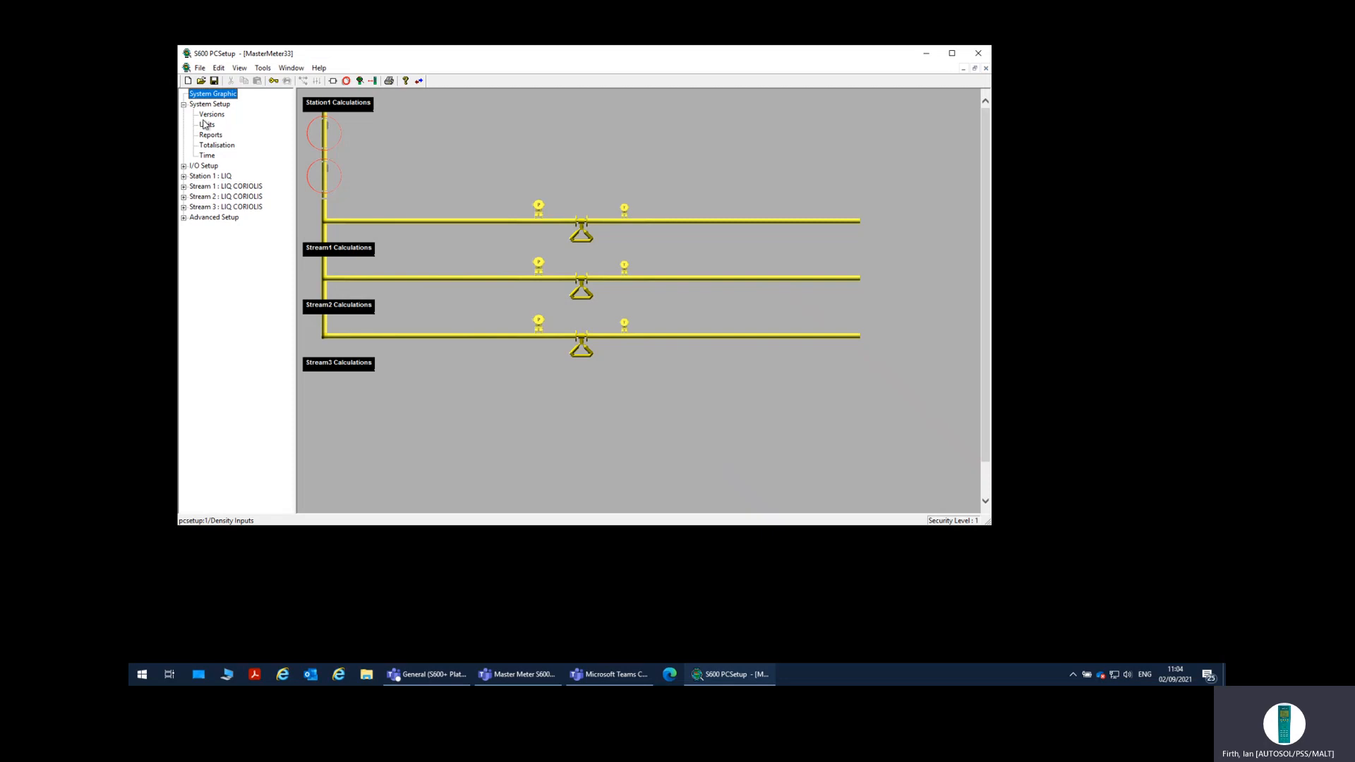
{"action": "left_click", "coordinate": [206, 125]}
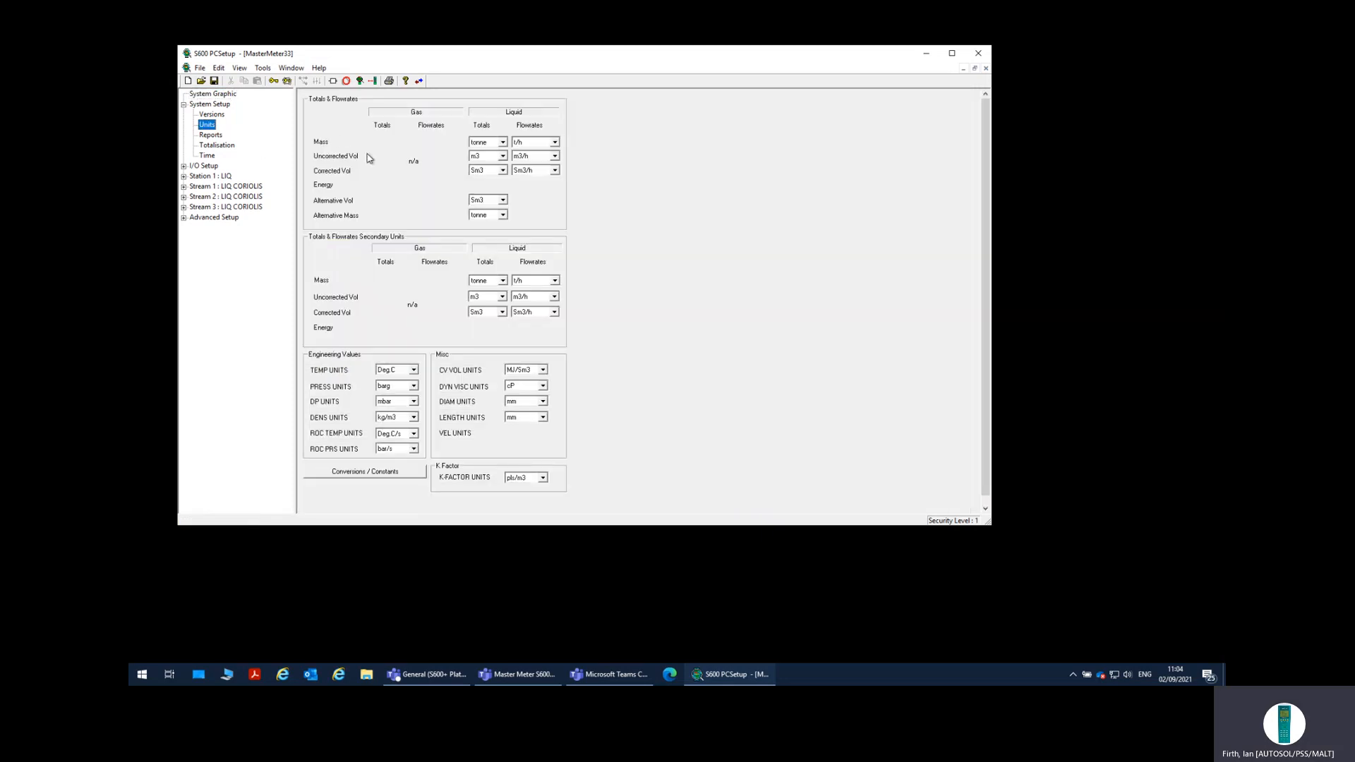
{"action": "left_click", "coordinate": [211, 135]}
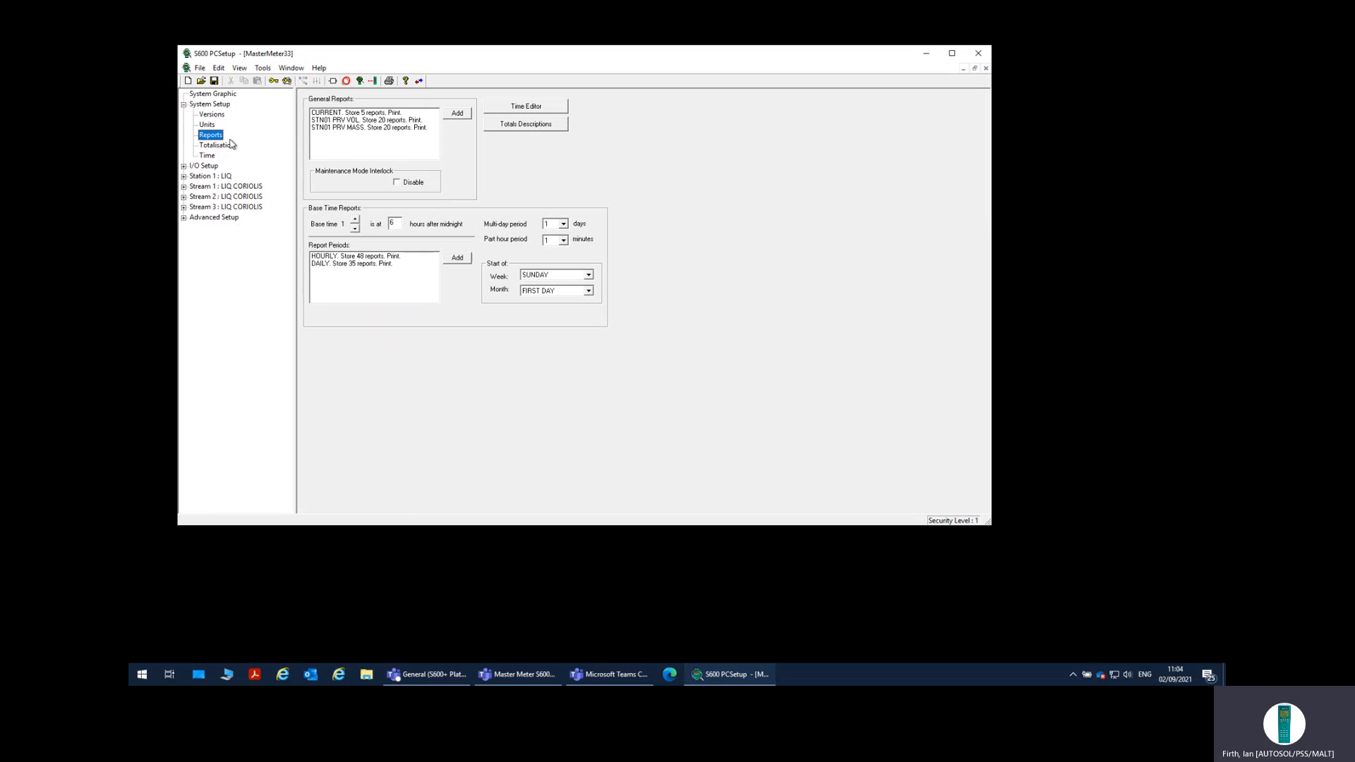
Step: Assign the opened discrete input of PRV01 P.I/L IO POSN to Board 1 P144 IIO, Channel 1, with NORMAL sense
{"action": "left_click", "coordinate": [185, 167]}
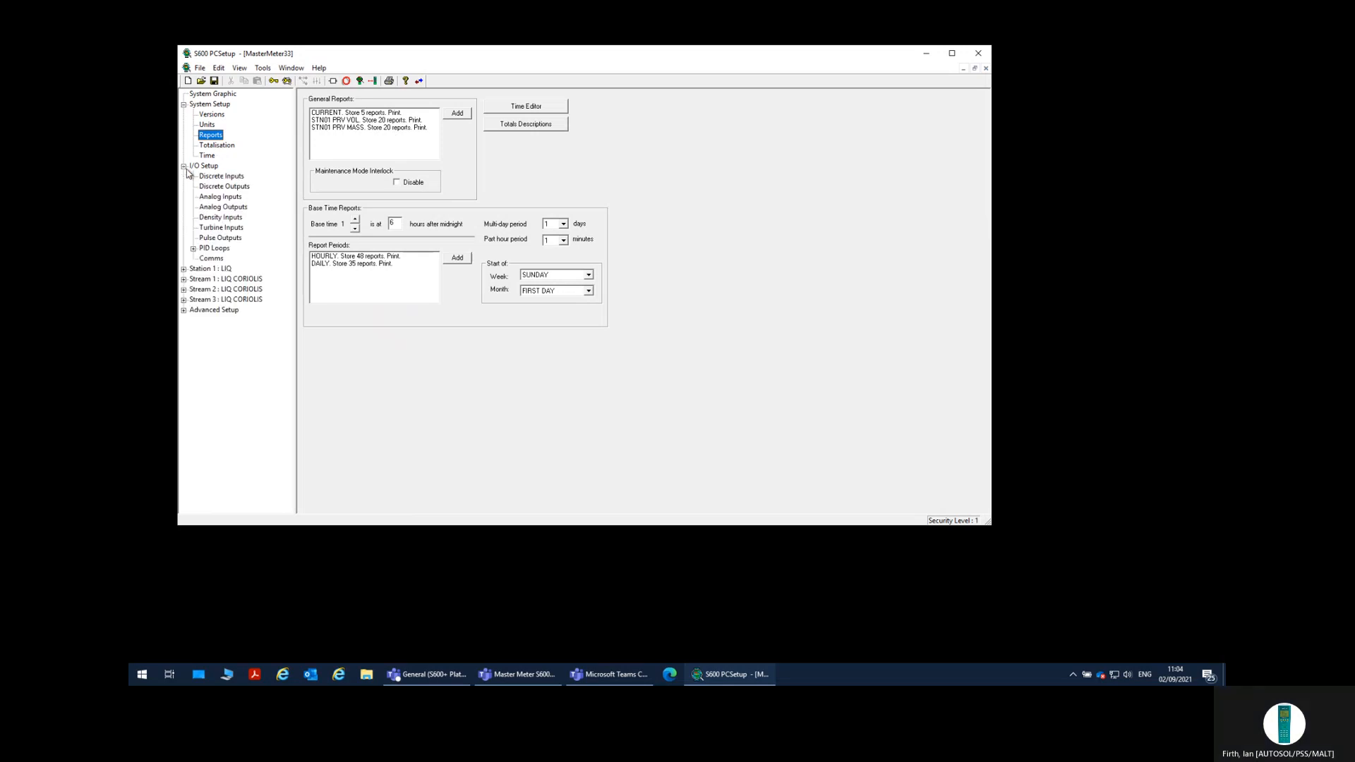
{"action": "left_click", "coordinate": [228, 177]}
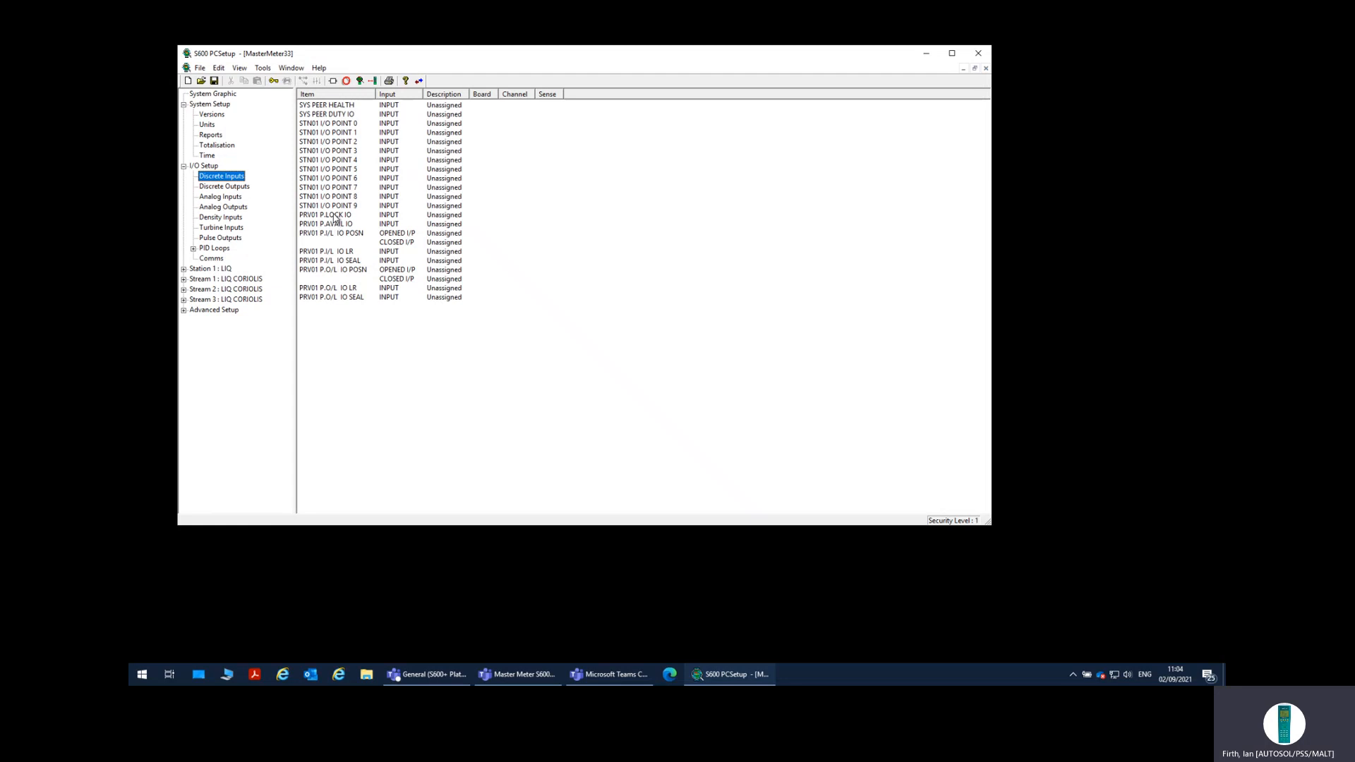
{"action": "double_click", "coordinate": [345, 235]}
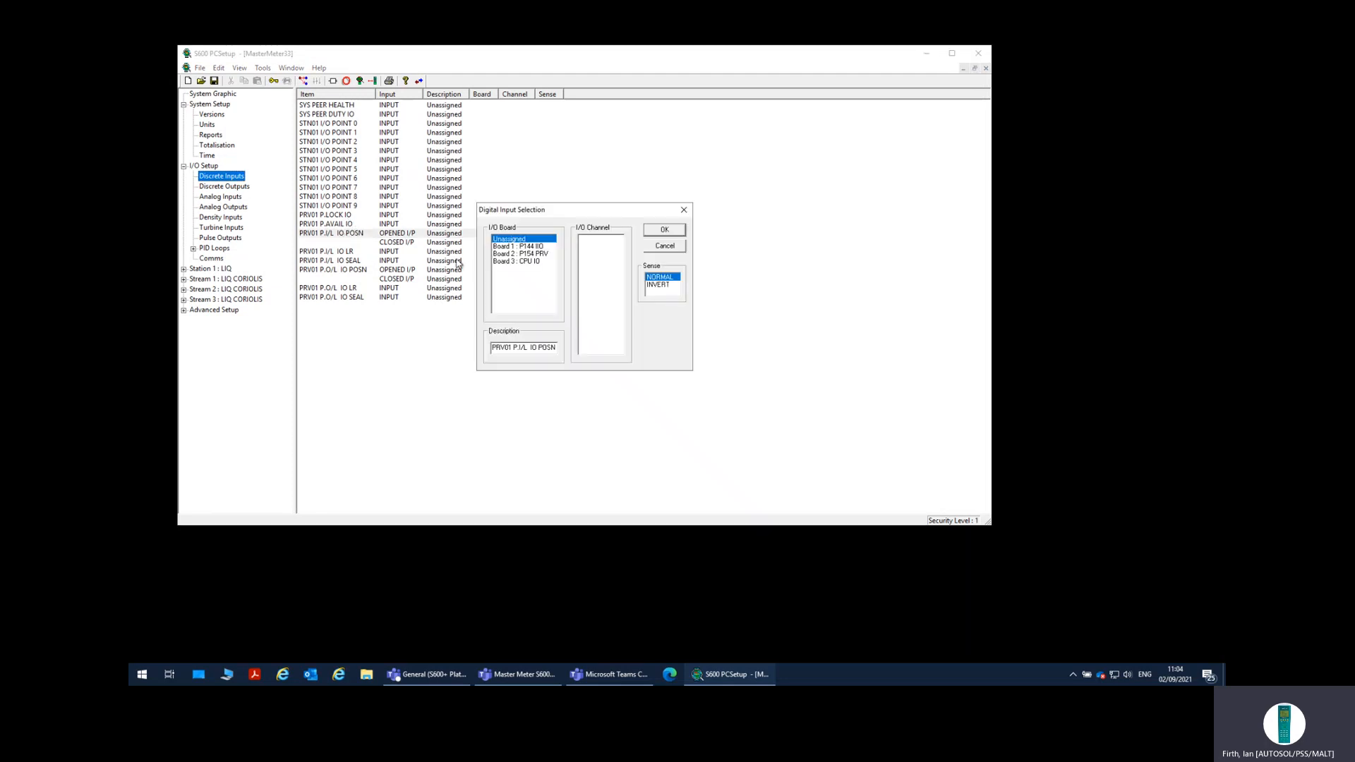
{"action": "left_click", "coordinate": [499, 247]}
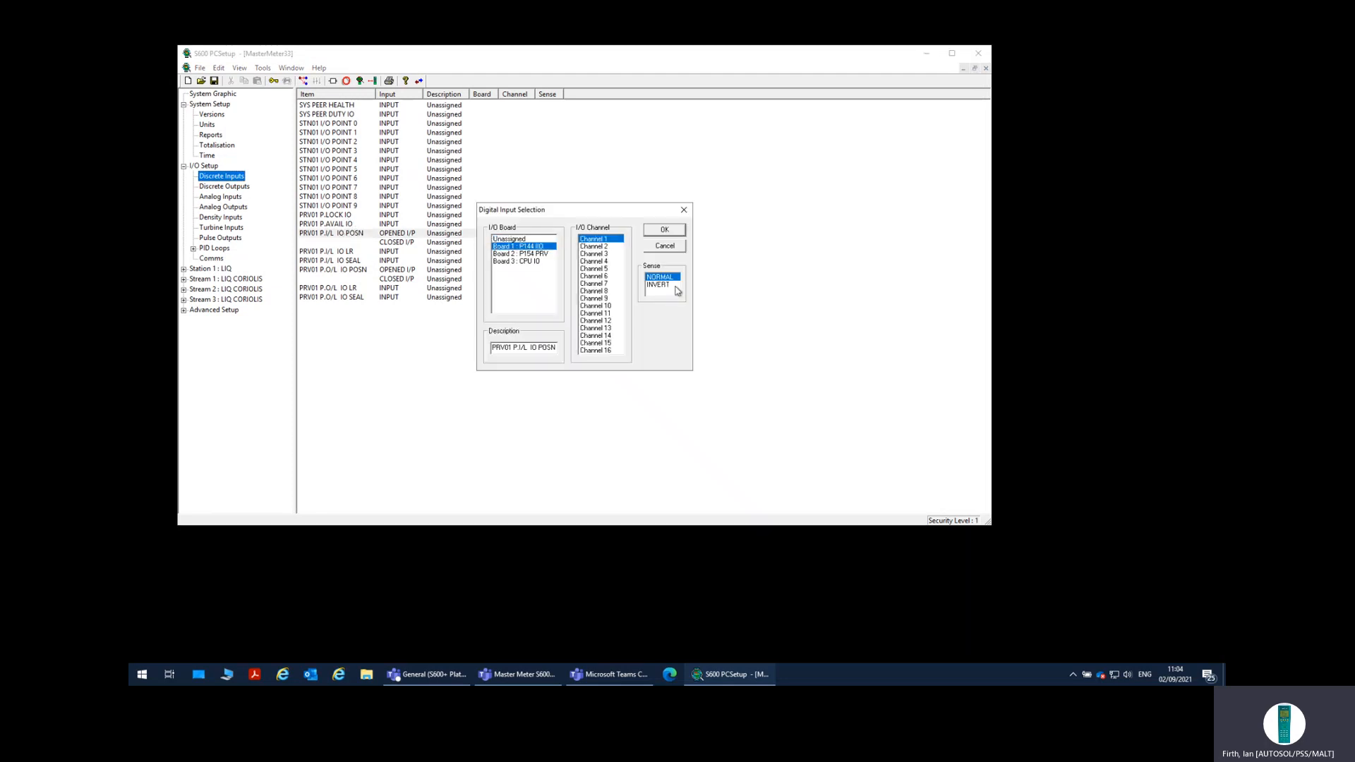
{"action": "left_click", "coordinate": [664, 230]}
Step: Assign the closed discrete input of PRV01 P.I/L IO POSN to Board 1 P144 IIO, Channel 2
{"action": "double_click", "coordinate": [396, 243]}
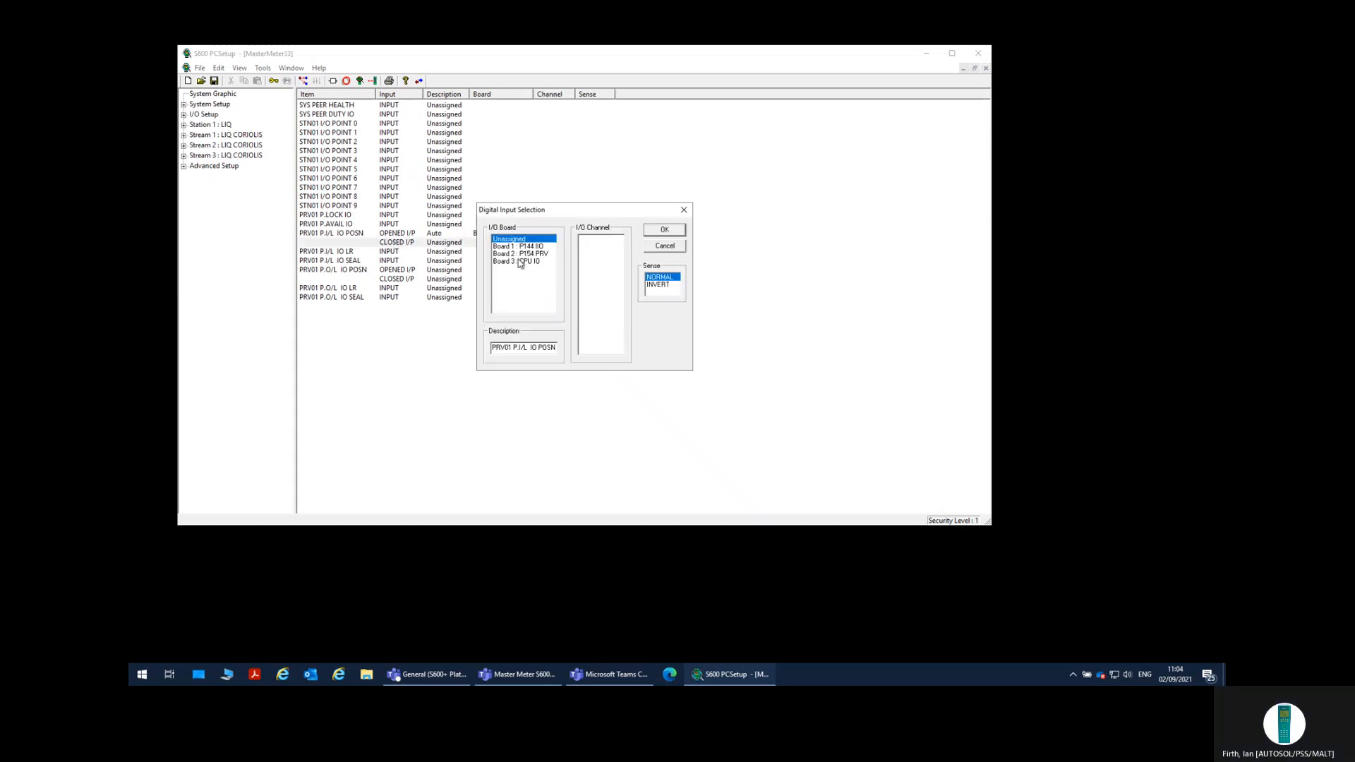
{"action": "left_click", "coordinate": [523, 247]}
{"action": "left_click", "coordinate": [608, 247]}
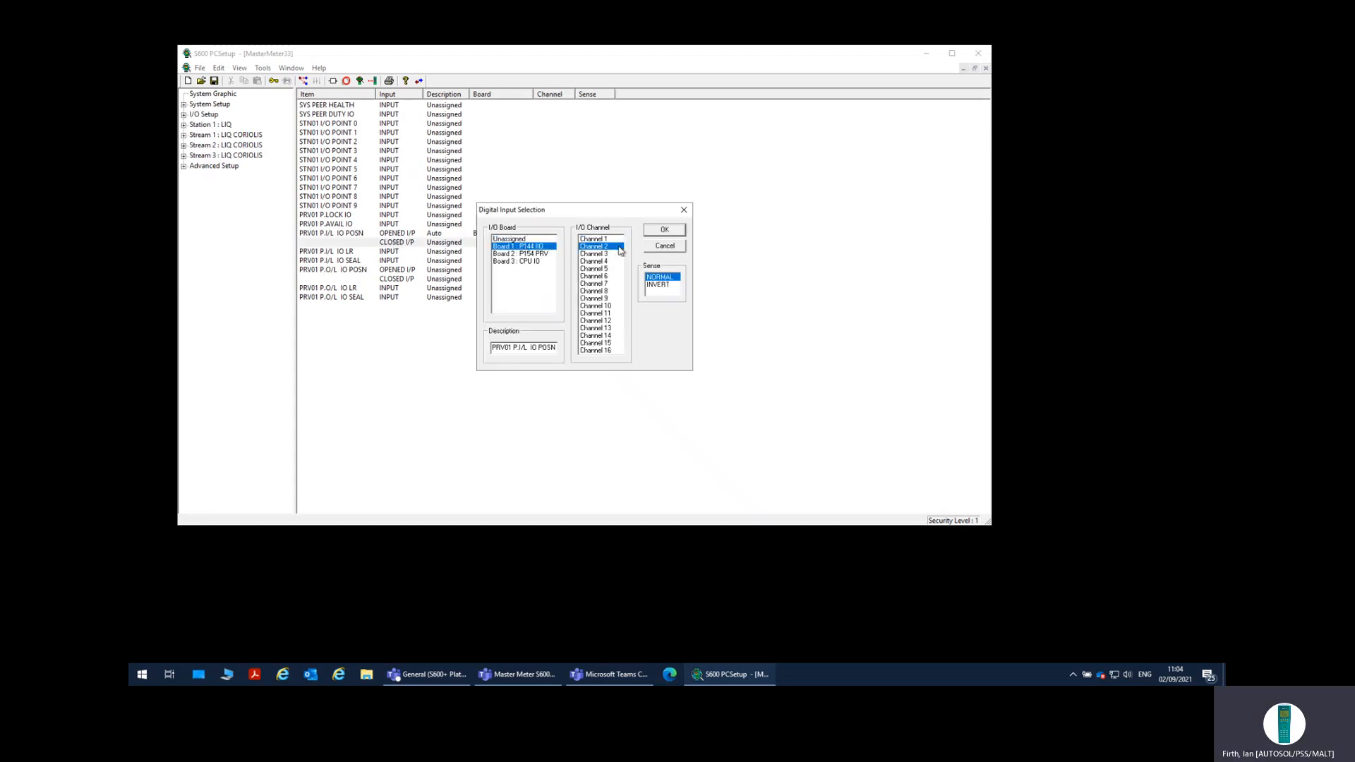
{"action": "left_click", "coordinate": [668, 231]}
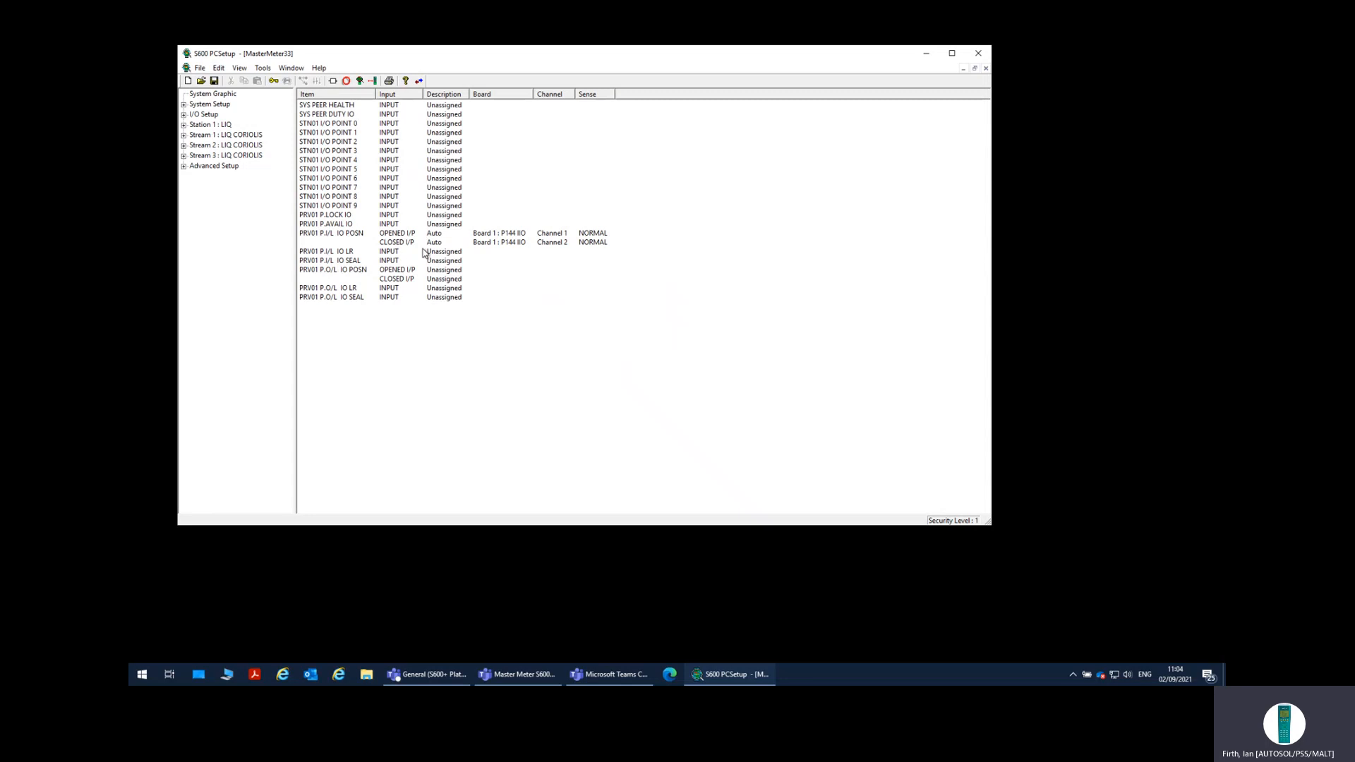
Step: Assign the opened discrete input of PRV01 P.O/L IO POSN to Board 1 P144 IIO, Channel 3
{"action": "double_click", "coordinate": [348, 271]}
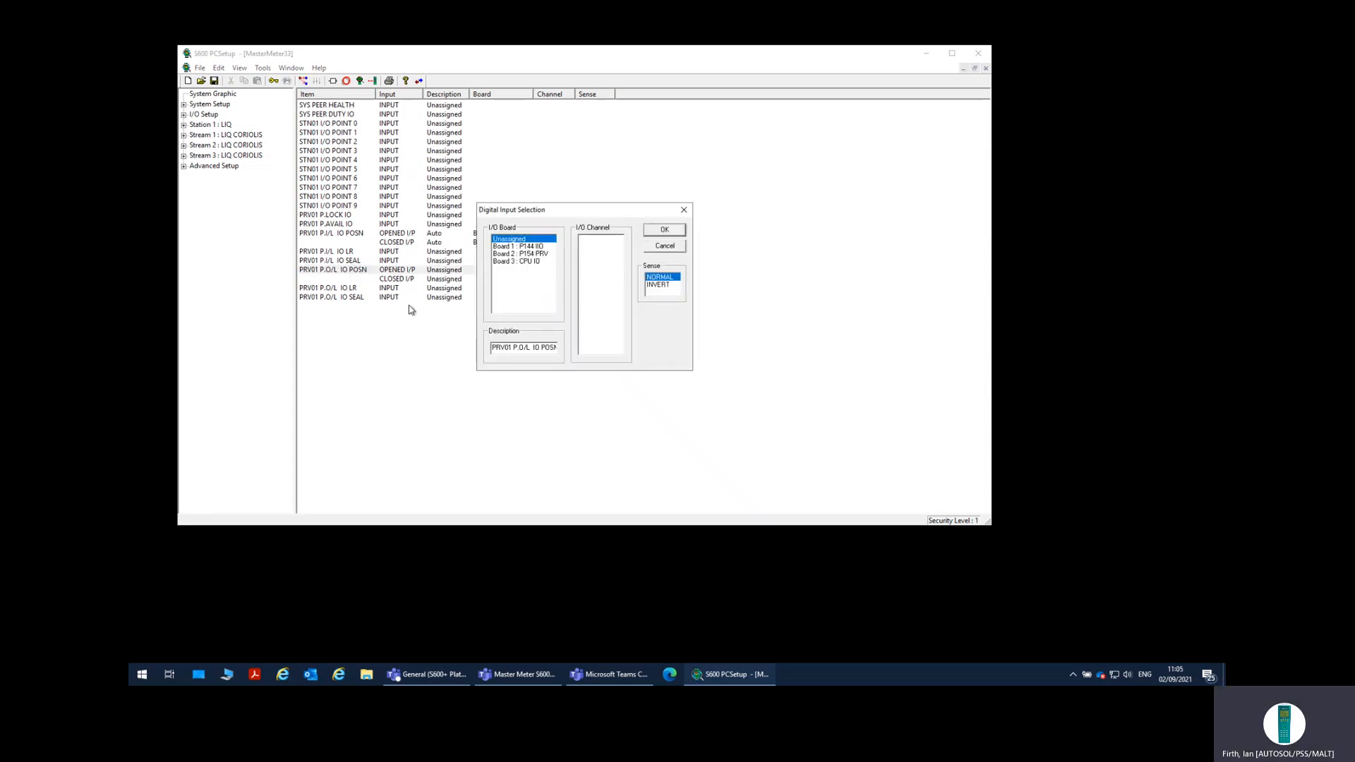
{"action": "left_click", "coordinate": [525, 246]}
{"action": "left_click", "coordinate": [667, 231]}
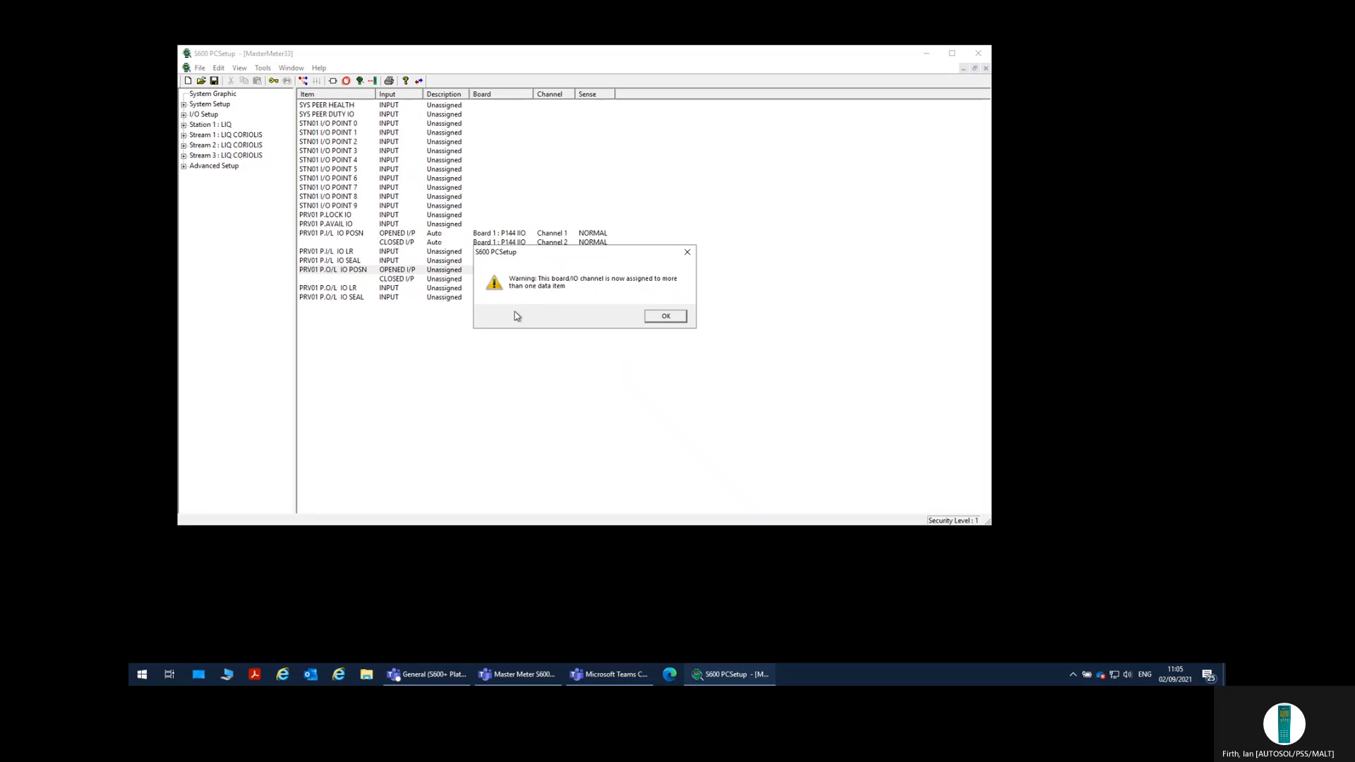
{"action": "left_click", "coordinate": [669, 317]}
{"action": "double_click", "coordinate": [429, 272]}
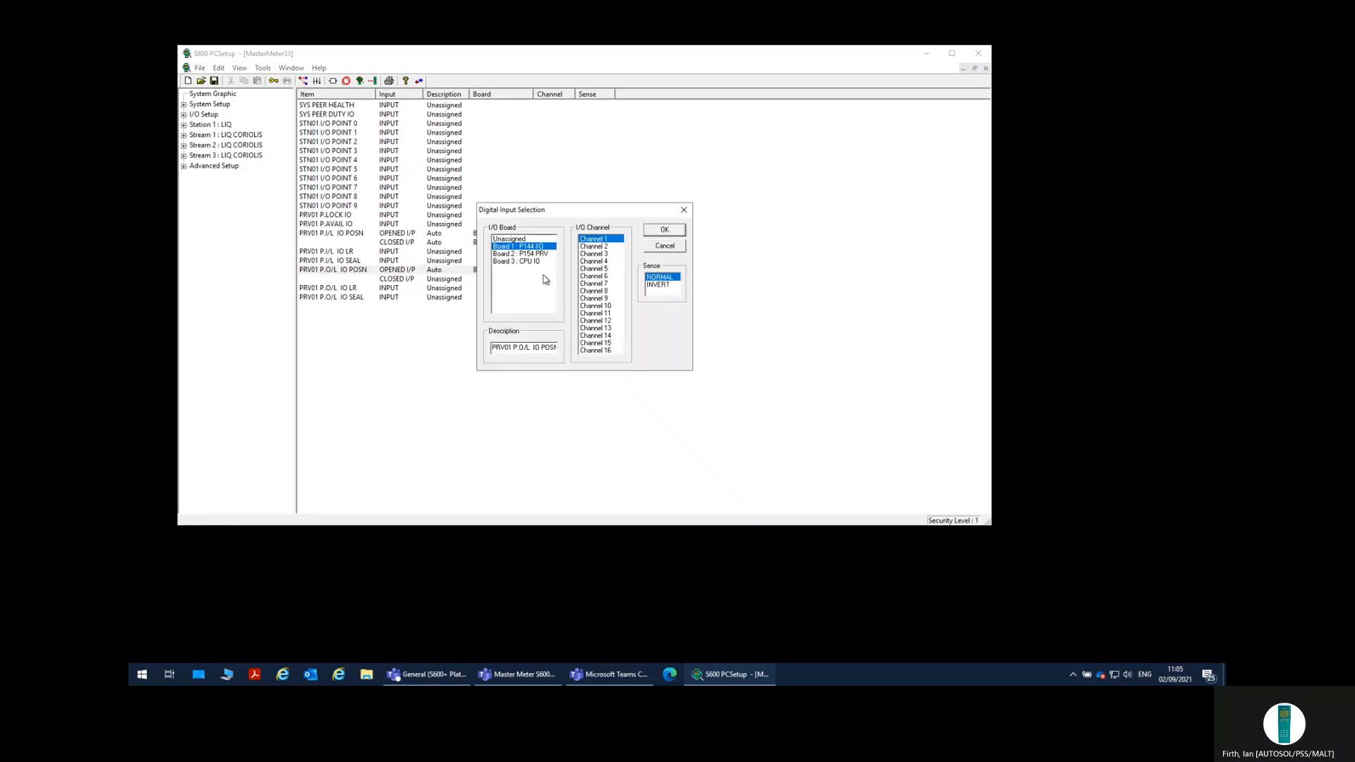
{"action": "left_click", "coordinate": [600, 253]}
{"action": "left_click", "coordinate": [683, 230]}
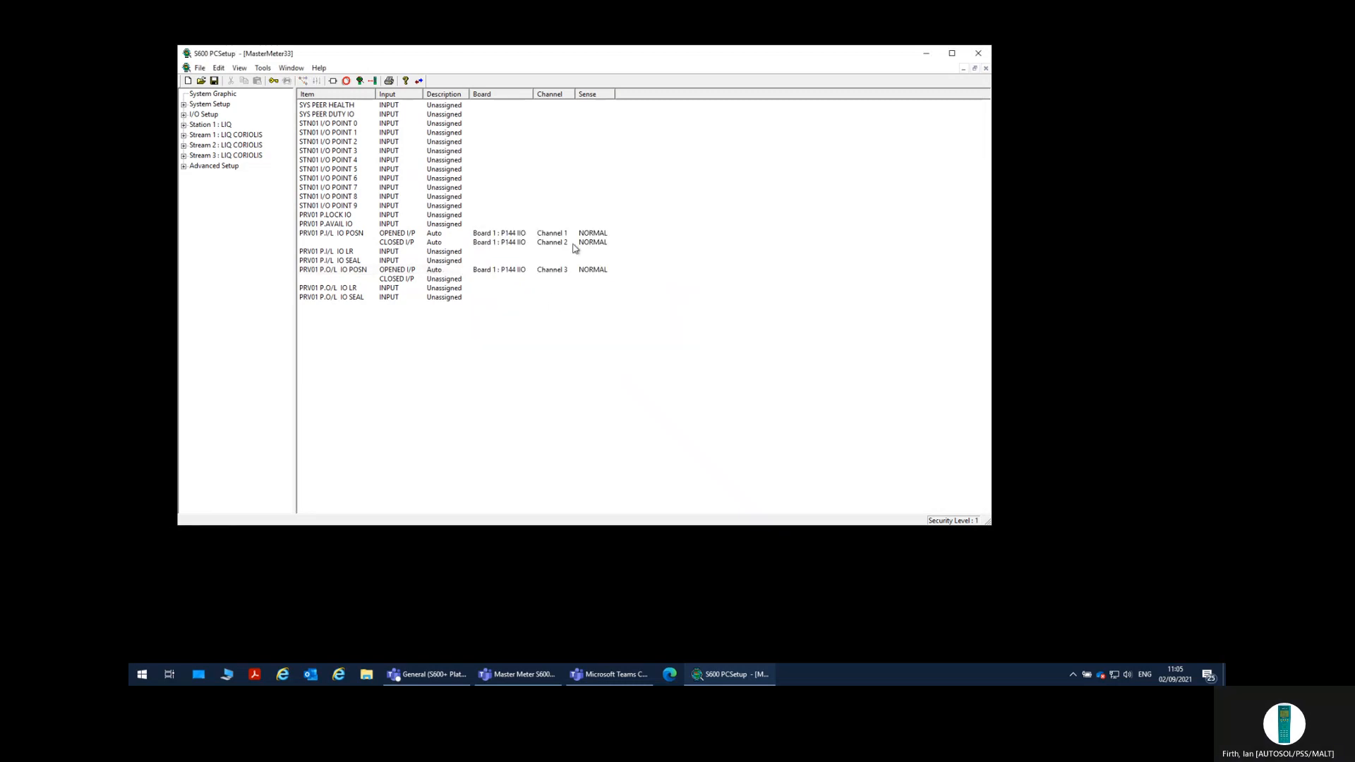
Step: Assign the closed discrete input of PRV01 P.O/L IO POSN to Board 1 P144 IIO, Channel 4
{"action": "double_click", "coordinate": [393, 279]}
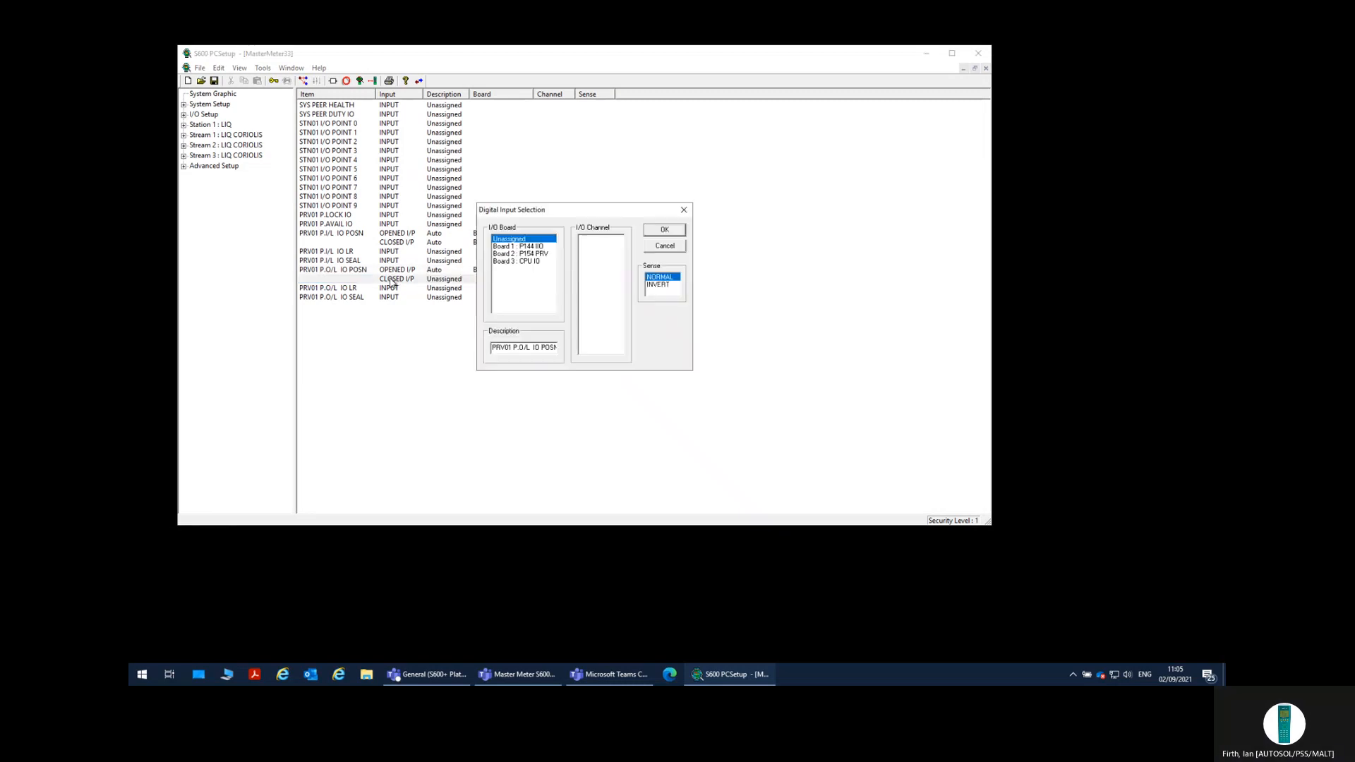
{"action": "left_click", "coordinate": [518, 246]}
{"action": "left_click", "coordinate": [609, 262]}
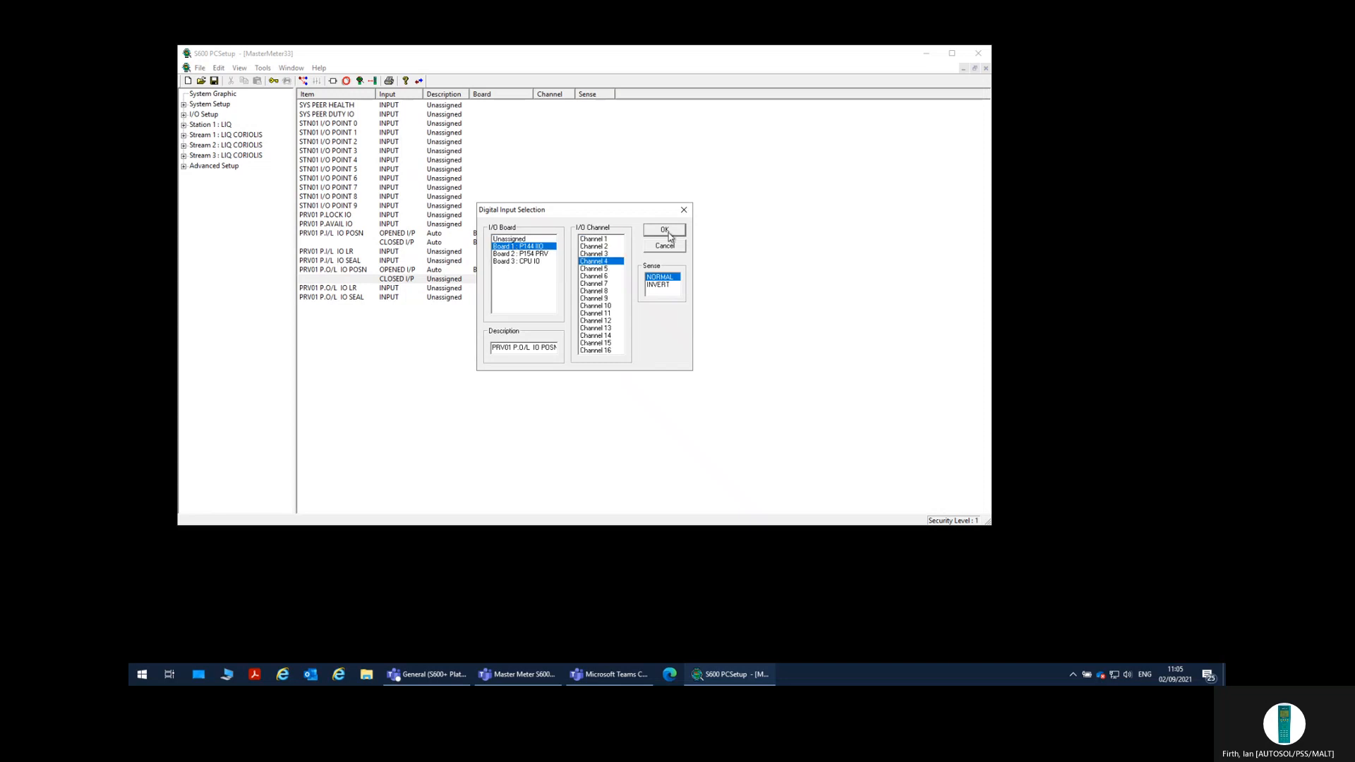
{"action": "left_click", "coordinate": [664, 230]}
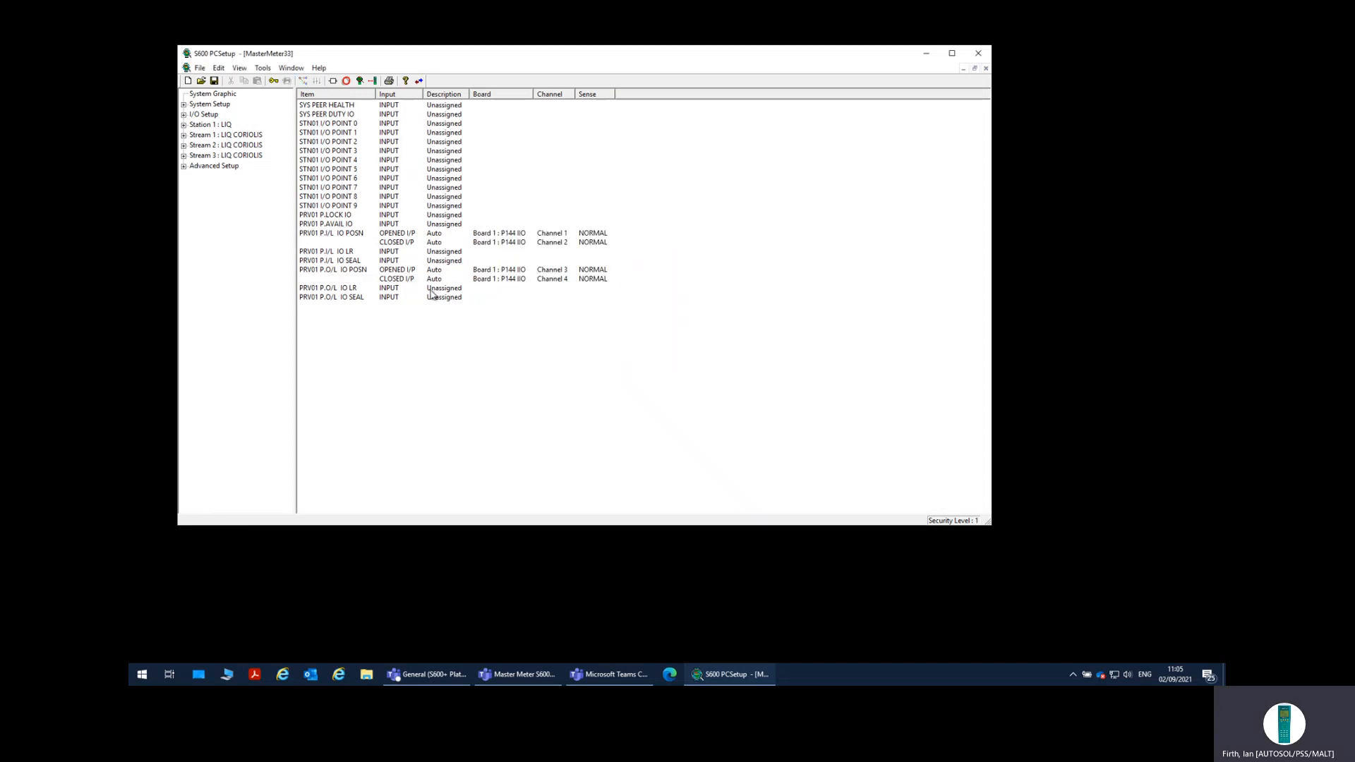
Step: Assign discrete output Channel 1 of Board 1 P144 IIO to PRV01 P.I/L IO POSN, OPEN O/P, with NORMAL sense
{"action": "left_click", "coordinate": [184, 114]}
{"action": "left_click", "coordinate": [224, 135]}
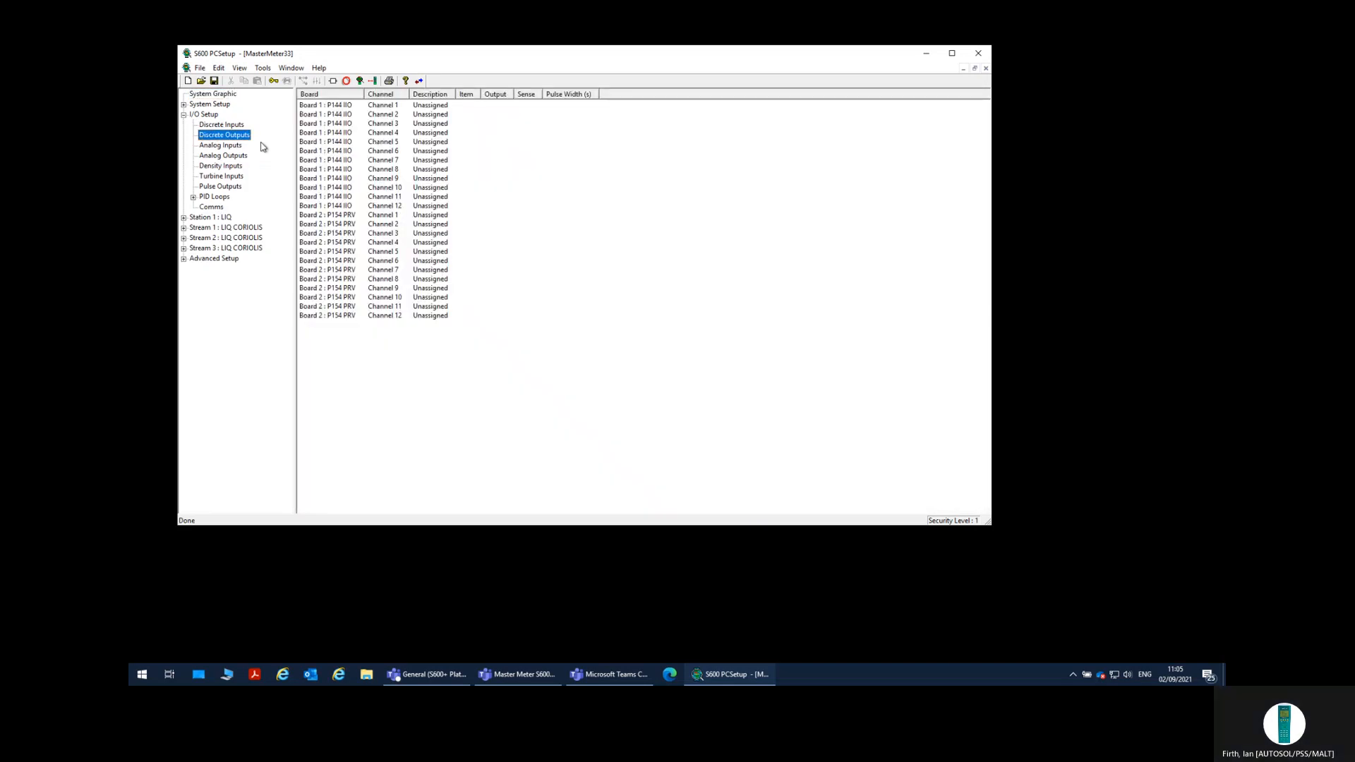
{"action": "double_click", "coordinate": [341, 106]}
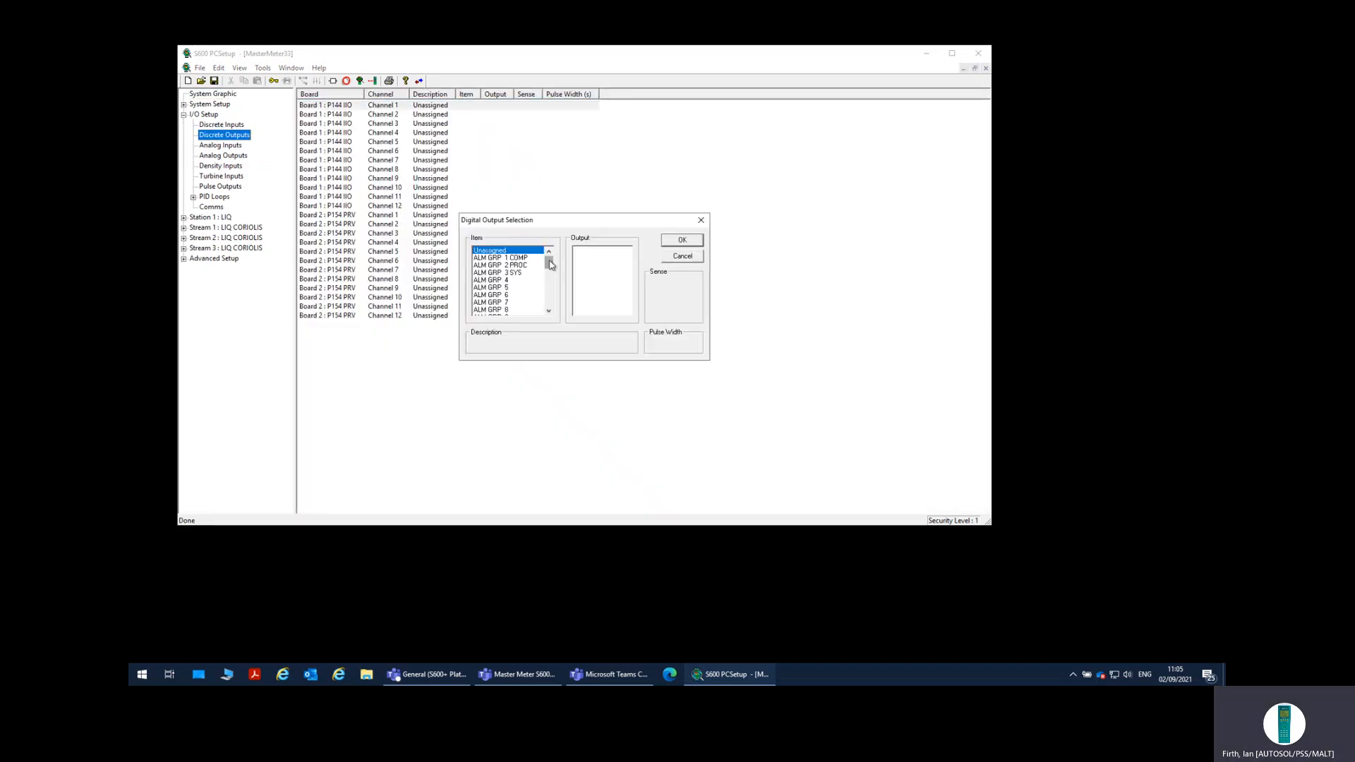
{"action": "left_click_drag", "start_coordinate": [550, 265], "coordinate": [545, 285]}
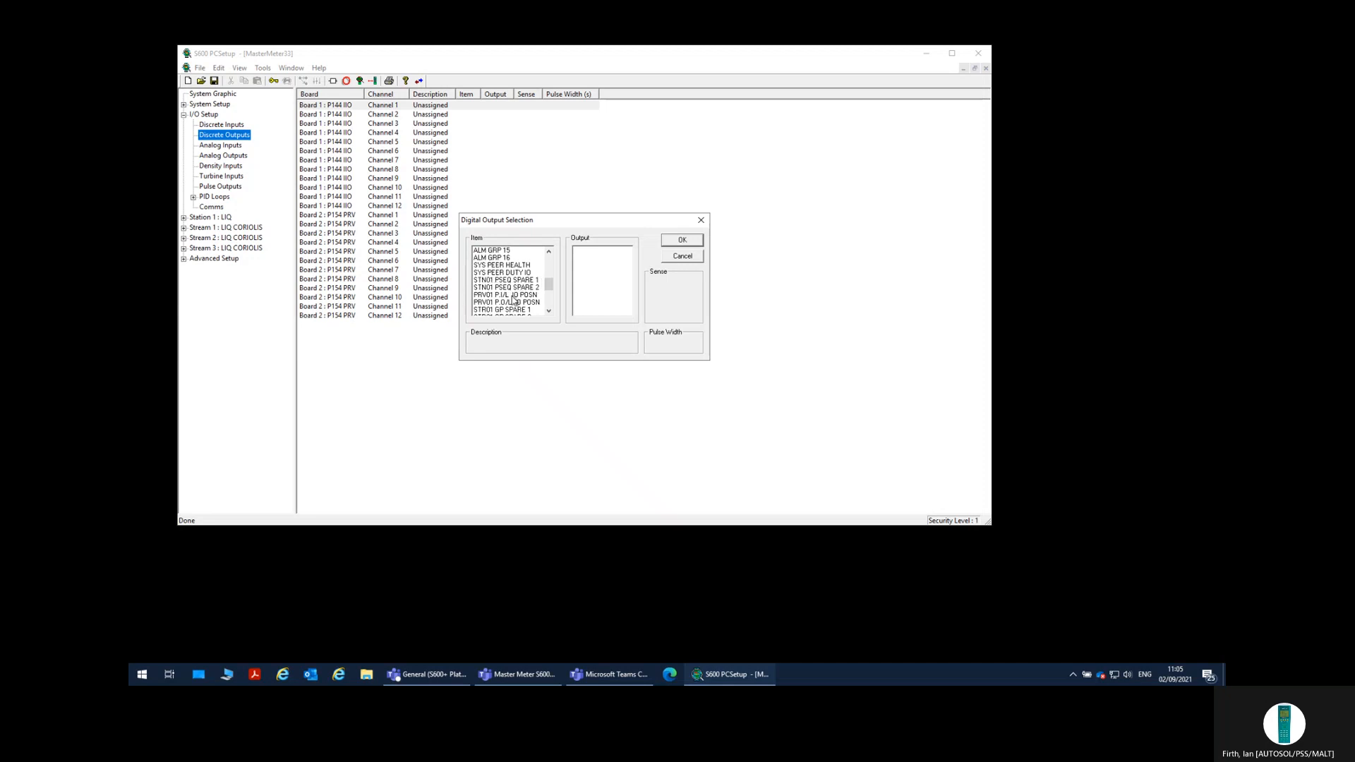
{"action": "left_click", "coordinate": [513, 295]}
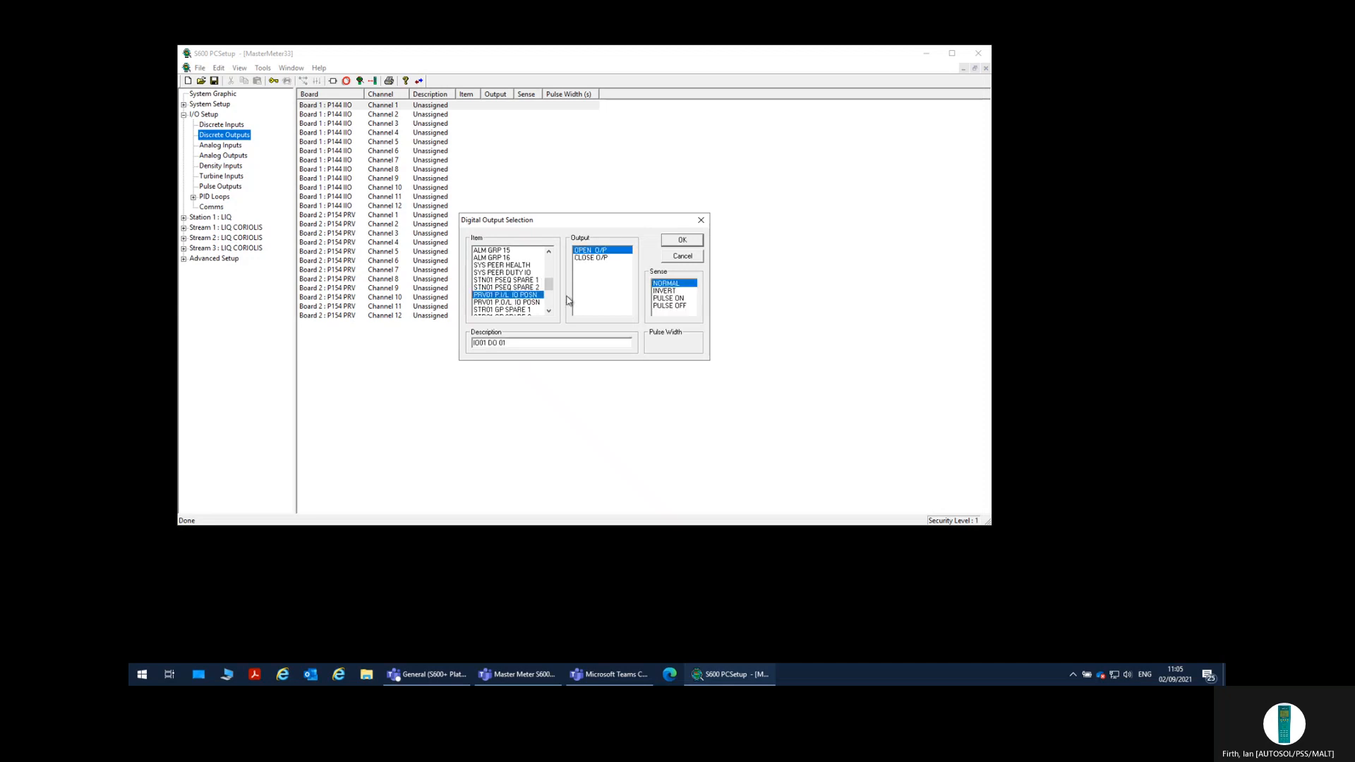
{"action": "left_click", "coordinate": [682, 240]}
Step: Assign discrete output Channel 2 of Board 1 P144 IIO to PRV01 P.I/L IO POSN, CLOSE O/P
{"action": "double_click", "coordinate": [394, 115]}
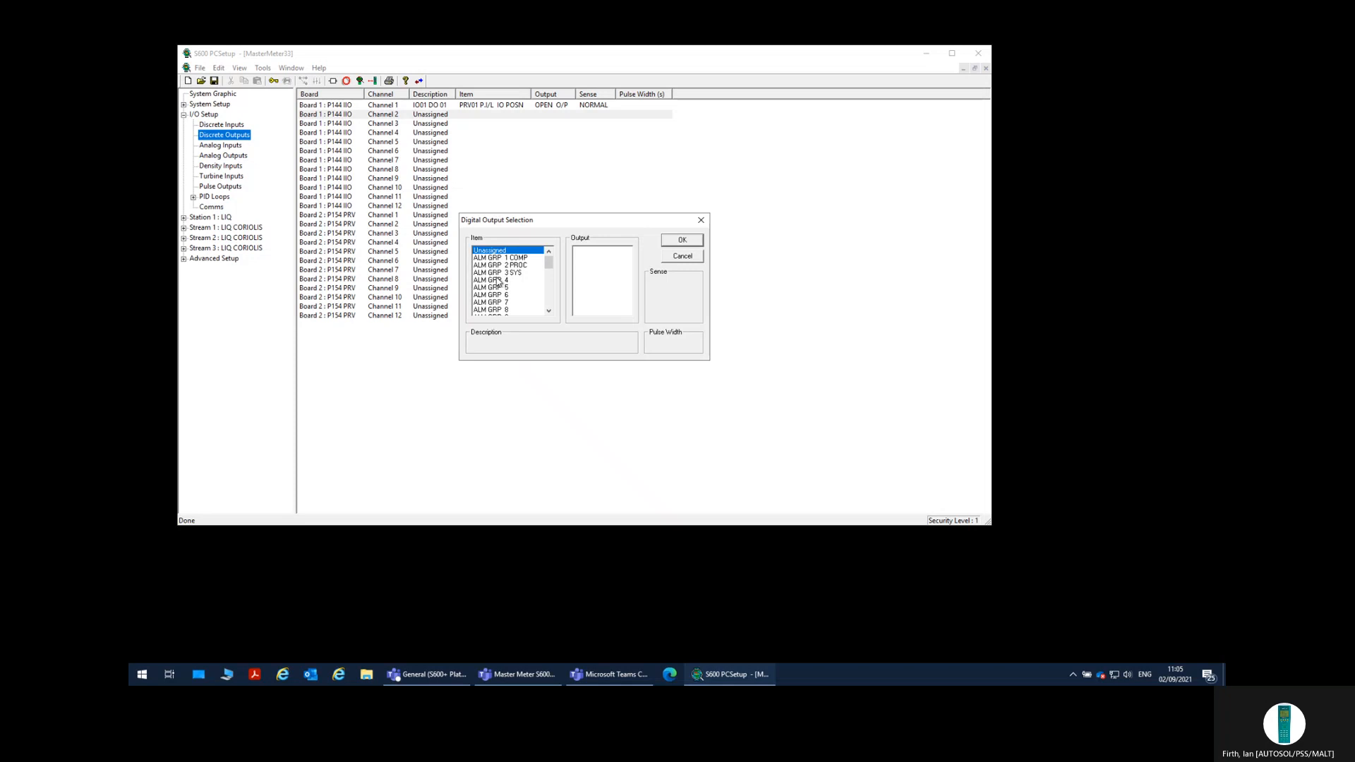
{"action": "scroll", "coordinate": [523, 277], "scroll_direction": "down", "scroll_amount": 5}
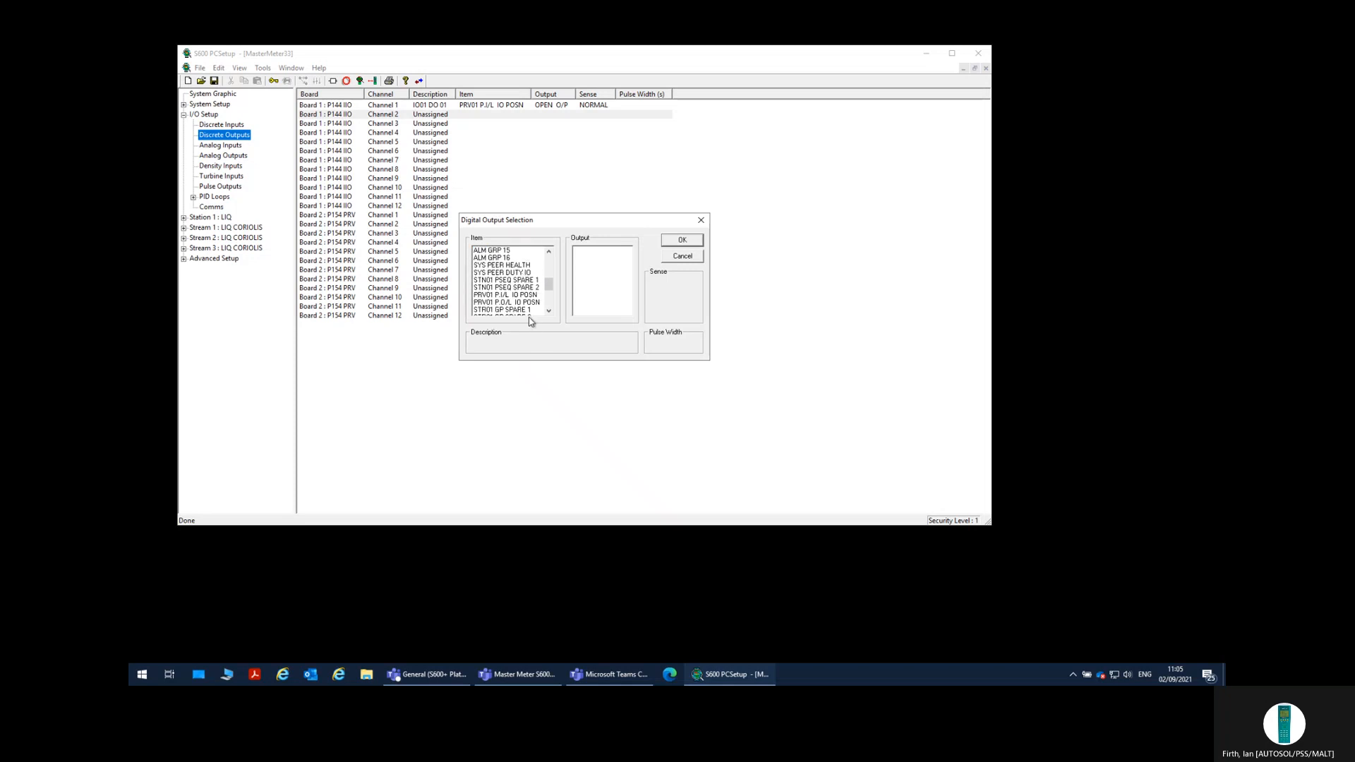
{"action": "left_click", "coordinate": [525, 296]}
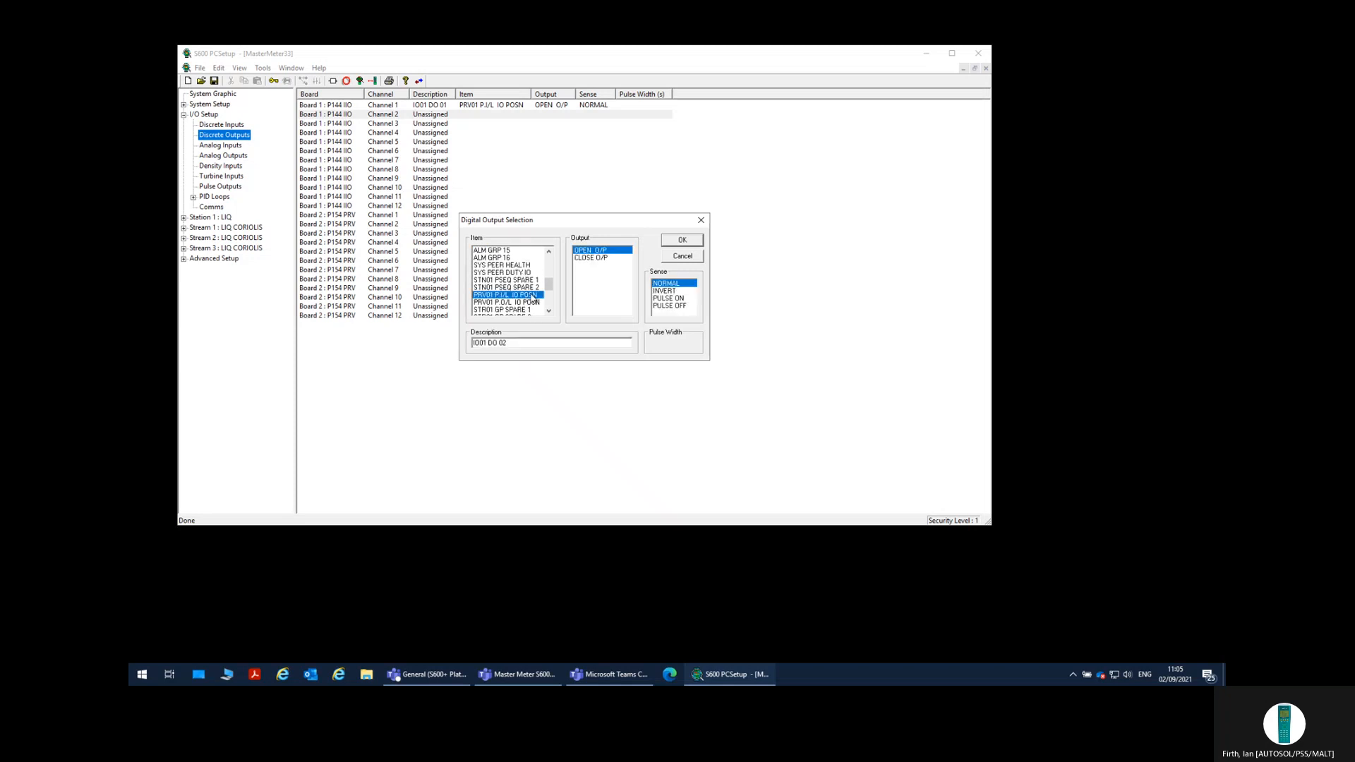
{"action": "left_click", "coordinate": [591, 257]}
{"action": "left_click", "coordinate": [682, 242]}
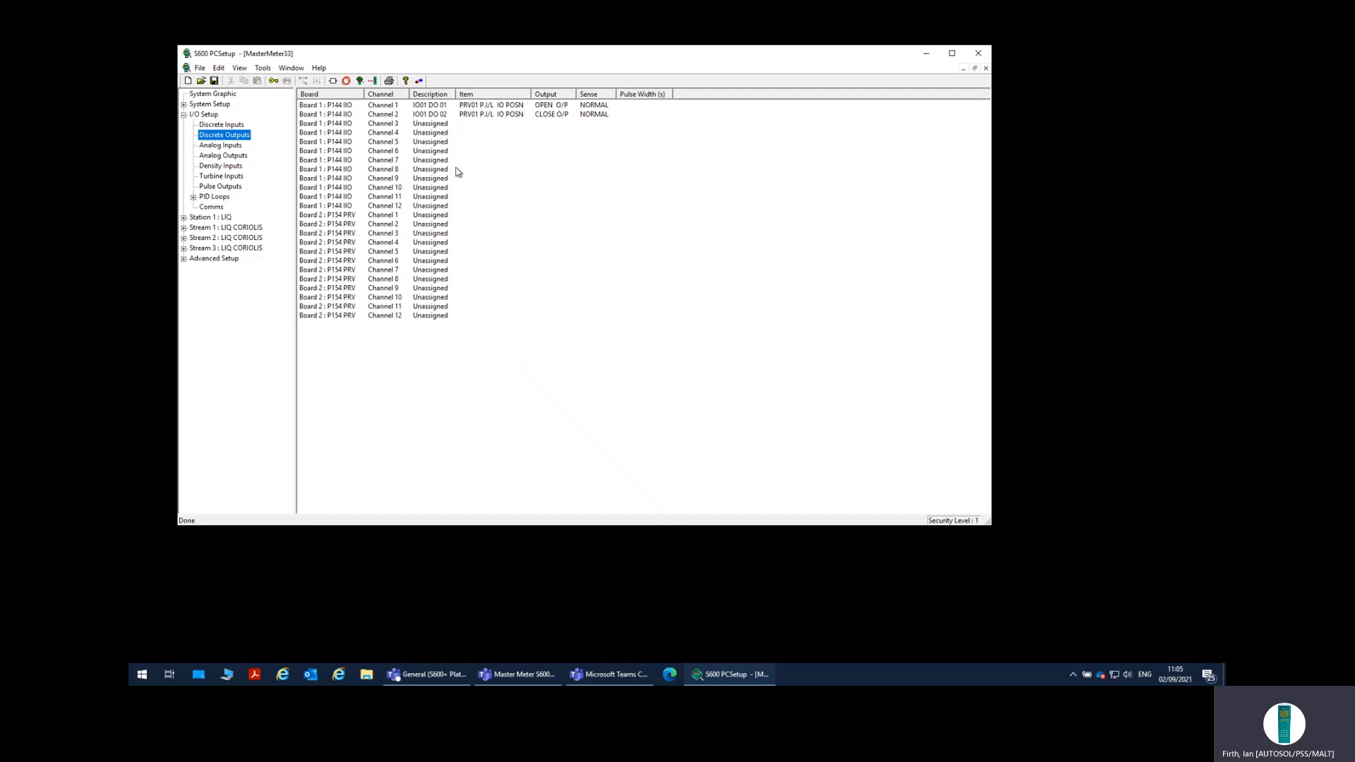
Step: Assign discrete output Channel 3 of Board 1 P144 IIO to PRV01 P.O/L IO POSN, OPEN O/P
{"action": "double_click", "coordinate": [358, 125]}
{"action": "scroll", "coordinate": [502, 267], "scroll_direction": "down", "scroll_amount": 5}
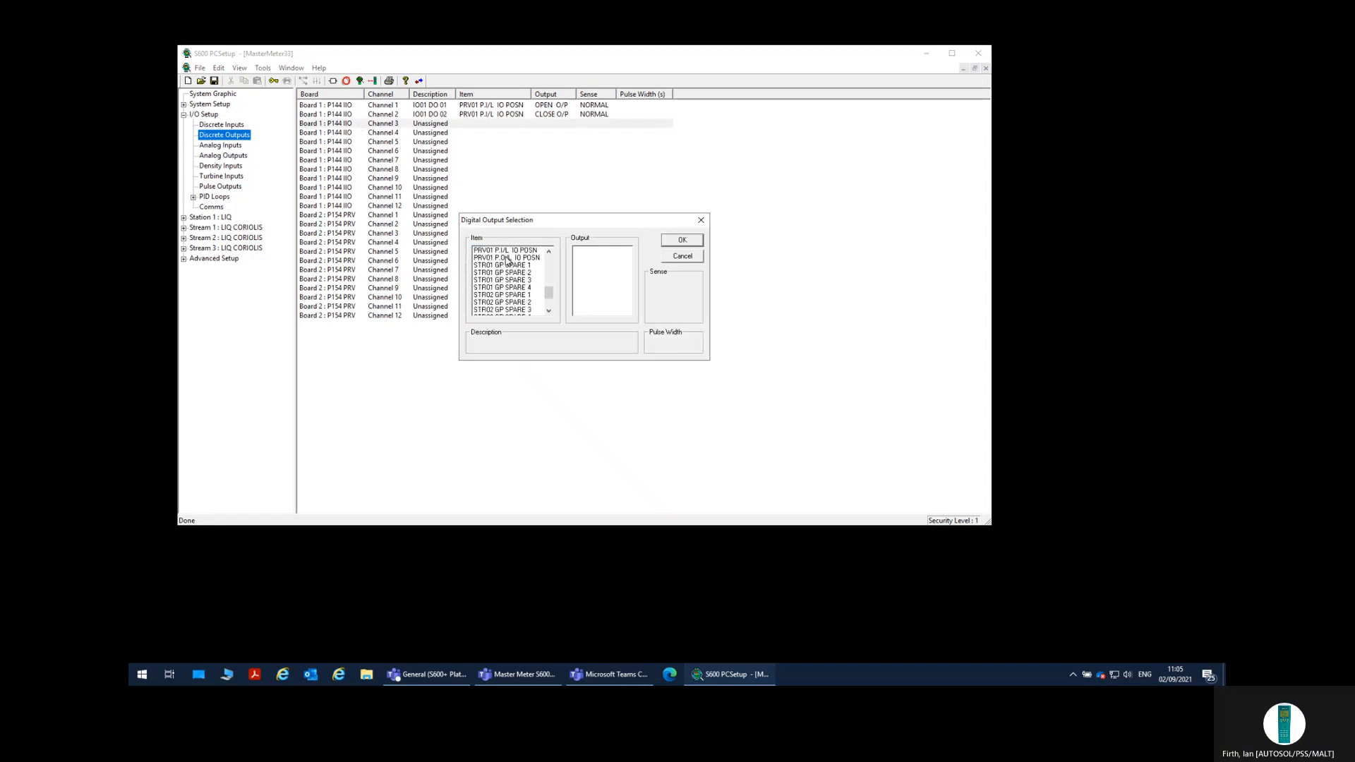
{"action": "left_click", "coordinate": [506, 258]}
{"action": "left_click", "coordinate": [691, 241]}
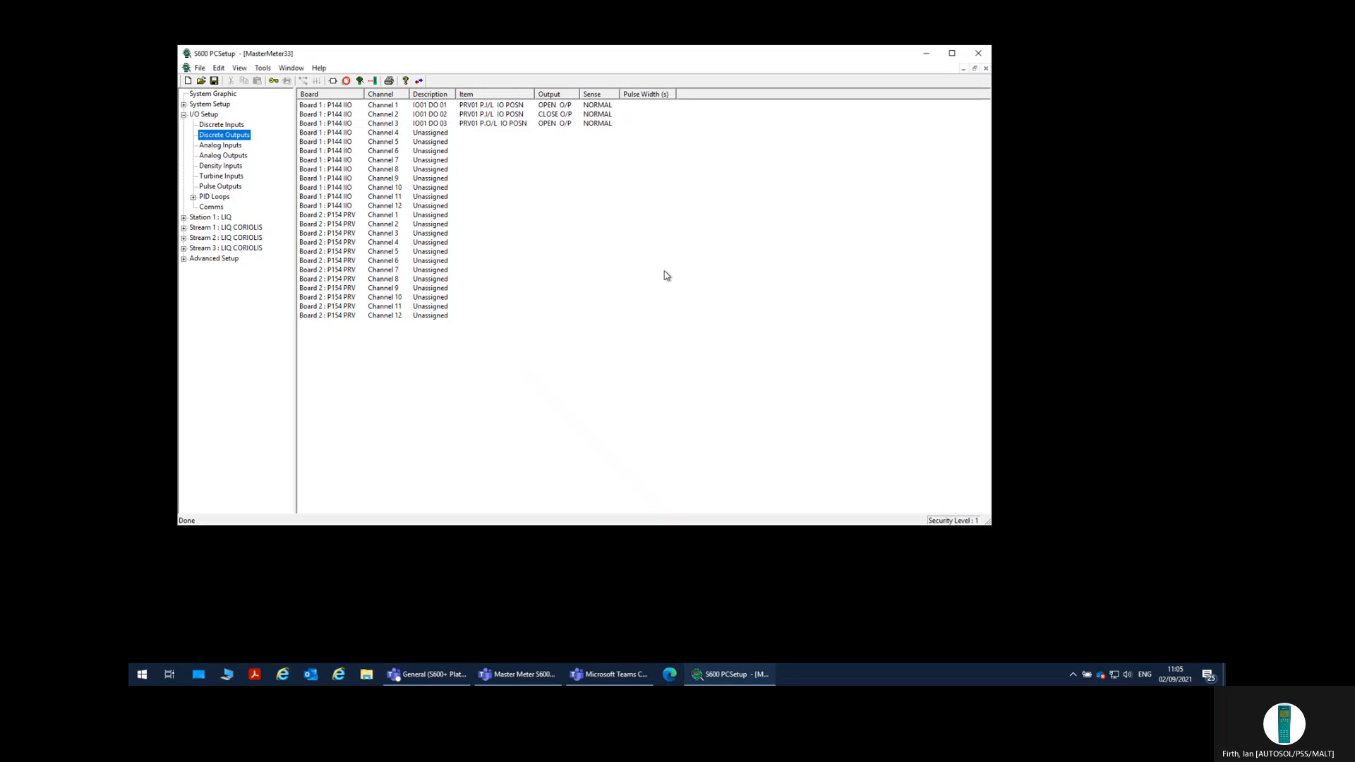
Step: Assign discrete output Channel 4 of Board 1 P144 IIO to PRV01 P.O/L IO POSN, CLOSE O/P
{"action": "left_click", "coordinate": [424, 135]}
{"action": "scroll", "coordinate": [511, 267], "scroll_direction": "down", "scroll_amount": 10}
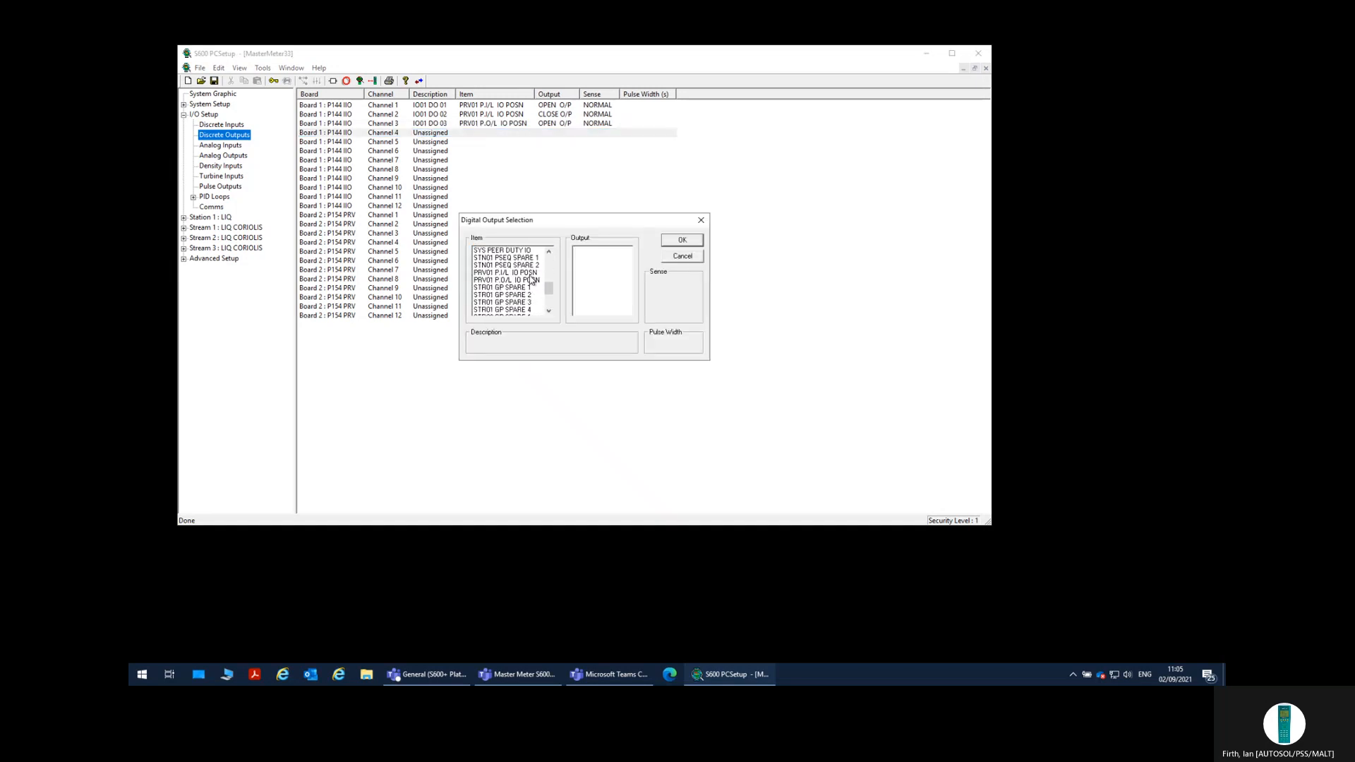
{"action": "left_click", "coordinate": [529, 281]}
{"action": "left_click", "coordinate": [590, 258]}
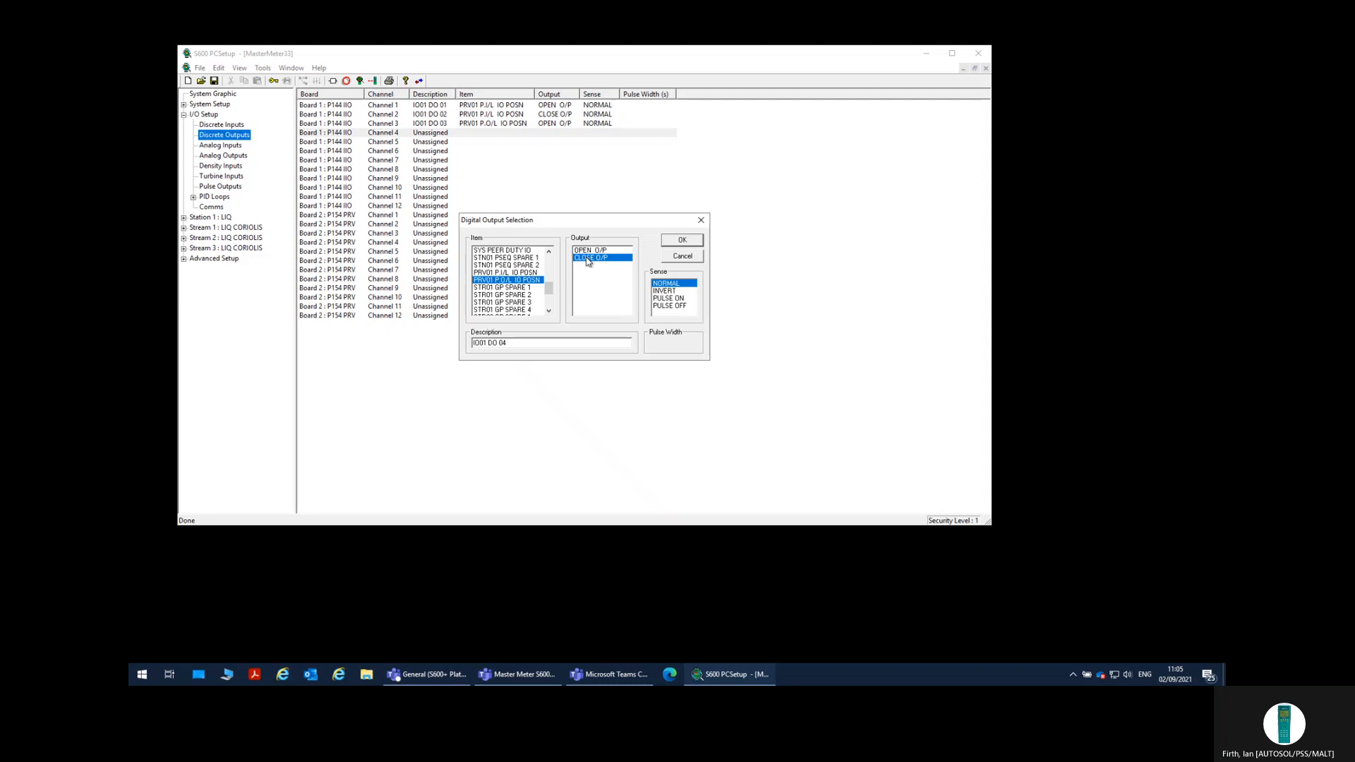
{"action": "left_click", "coordinate": [683, 241]}
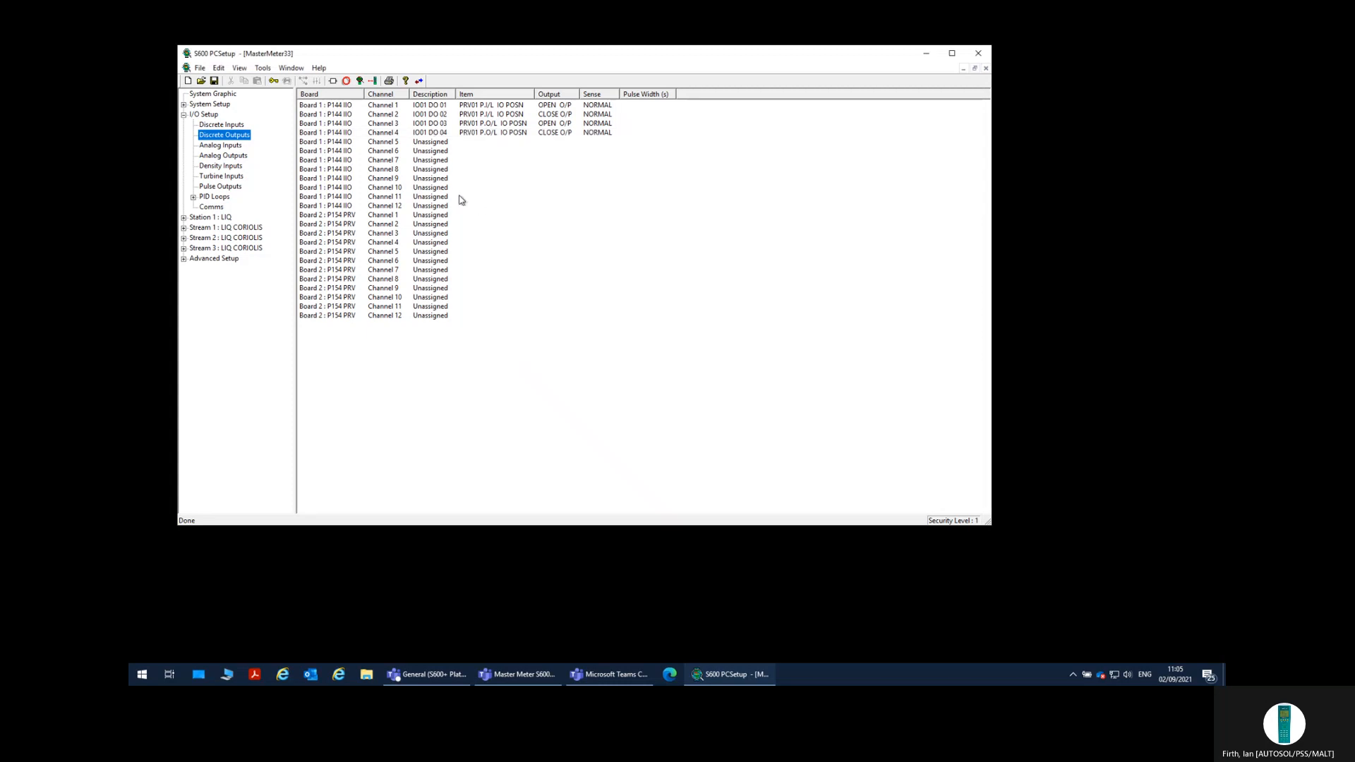
Step: Assign the station header pressure STN01 HDR PRESS (DT) as an analog input on Board 1 P144 IIO, Channel 1
{"action": "left_click", "coordinate": [228, 145]}
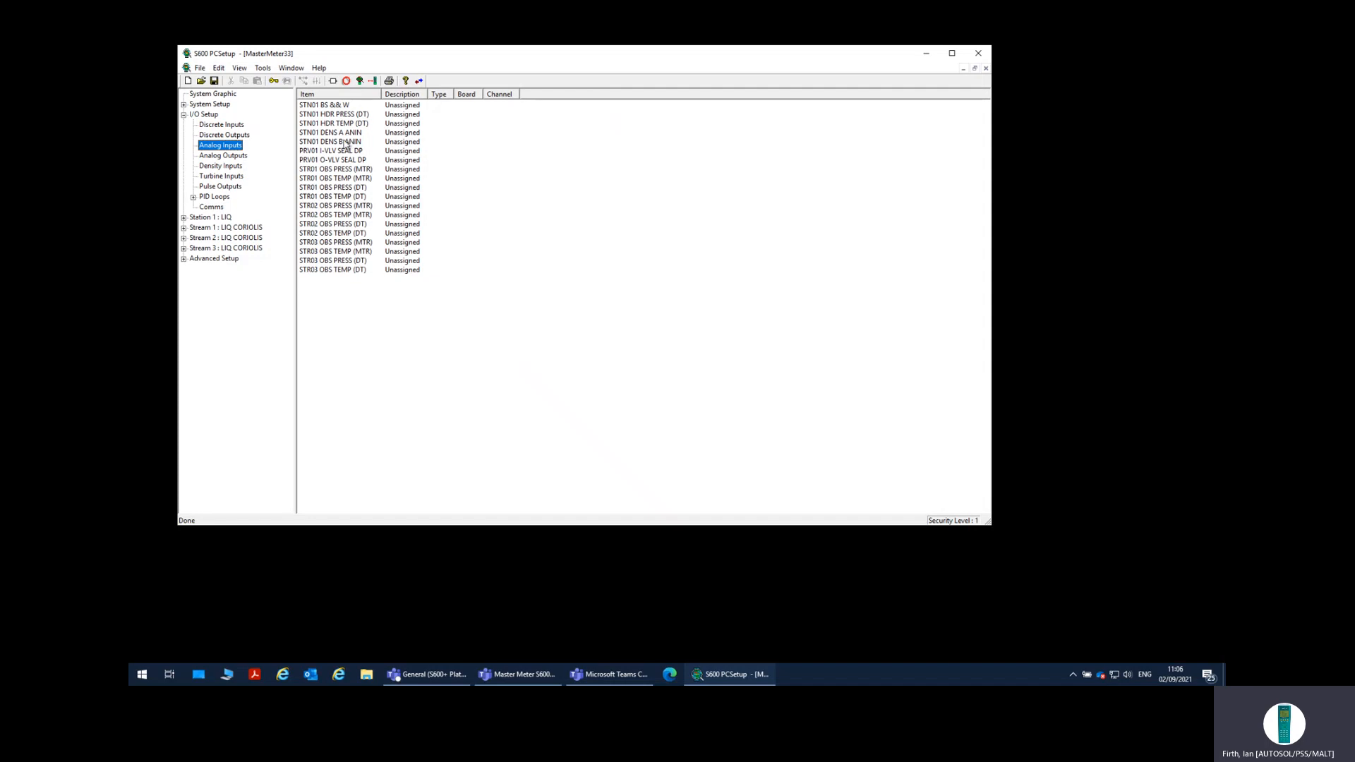
{"action": "double_click", "coordinate": [366, 114]}
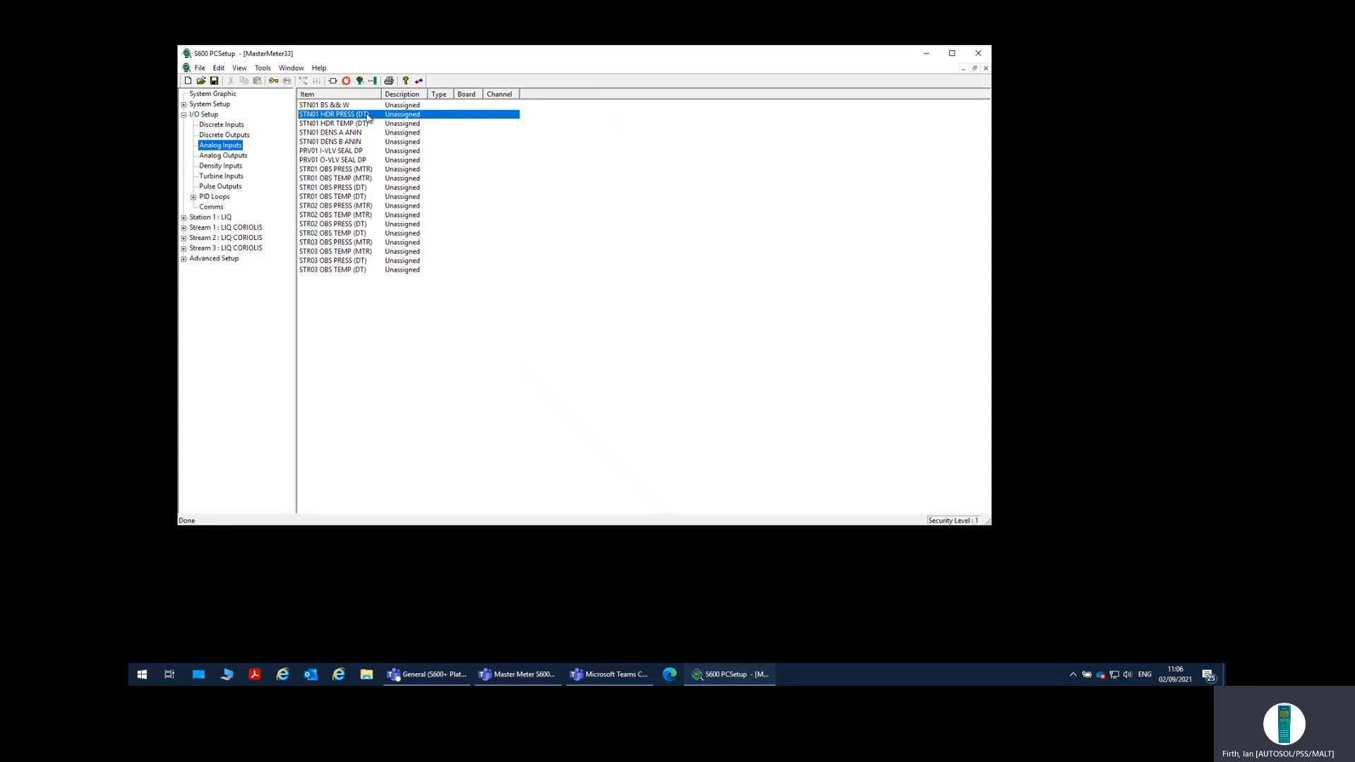
{"action": "left_click", "coordinate": [518, 241]}
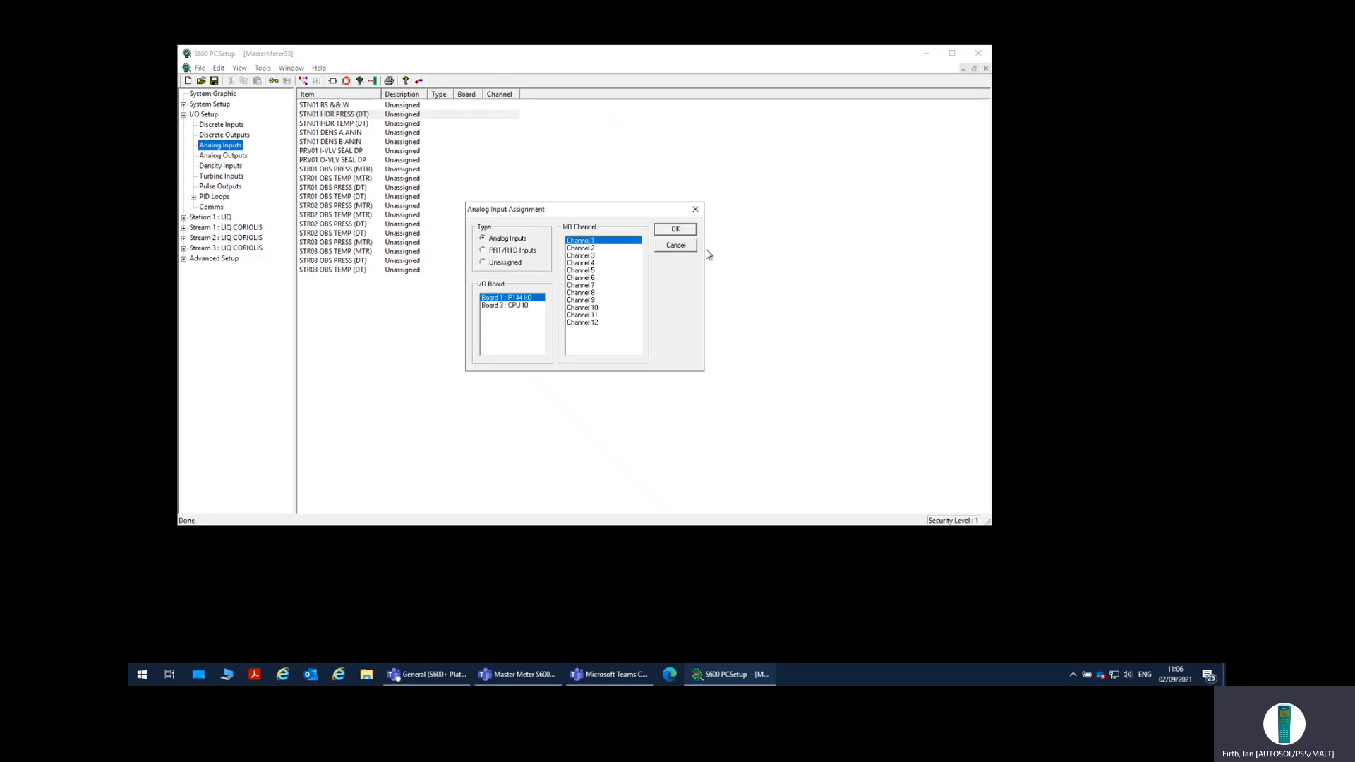
{"action": "left_click", "coordinate": [675, 229]}
{"action": "left_click", "coordinate": [670, 317]}
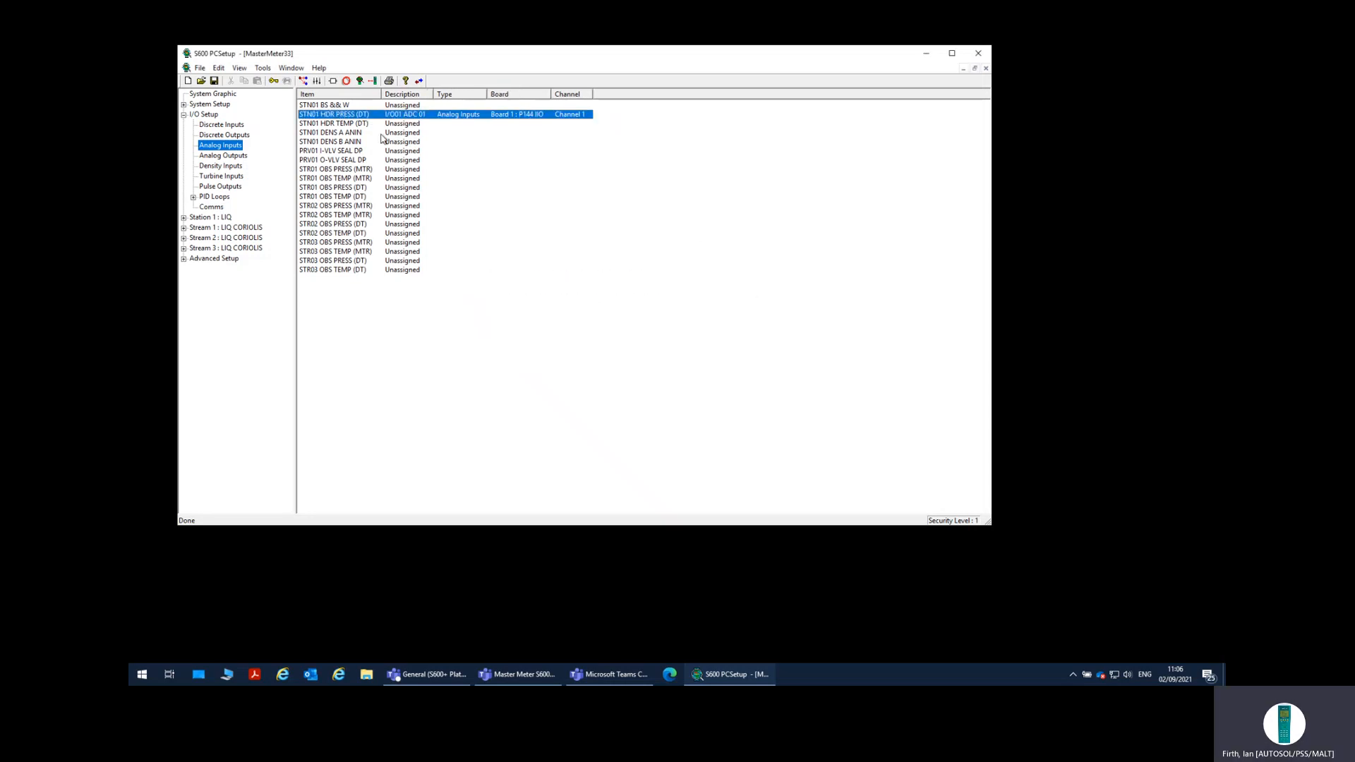
Step: Assign the station header temperature STN01 HDR TEMP (DT) as an analog input on Board 1 P144 IIO, Channel 2
{"action": "double_click", "coordinate": [360, 124]}
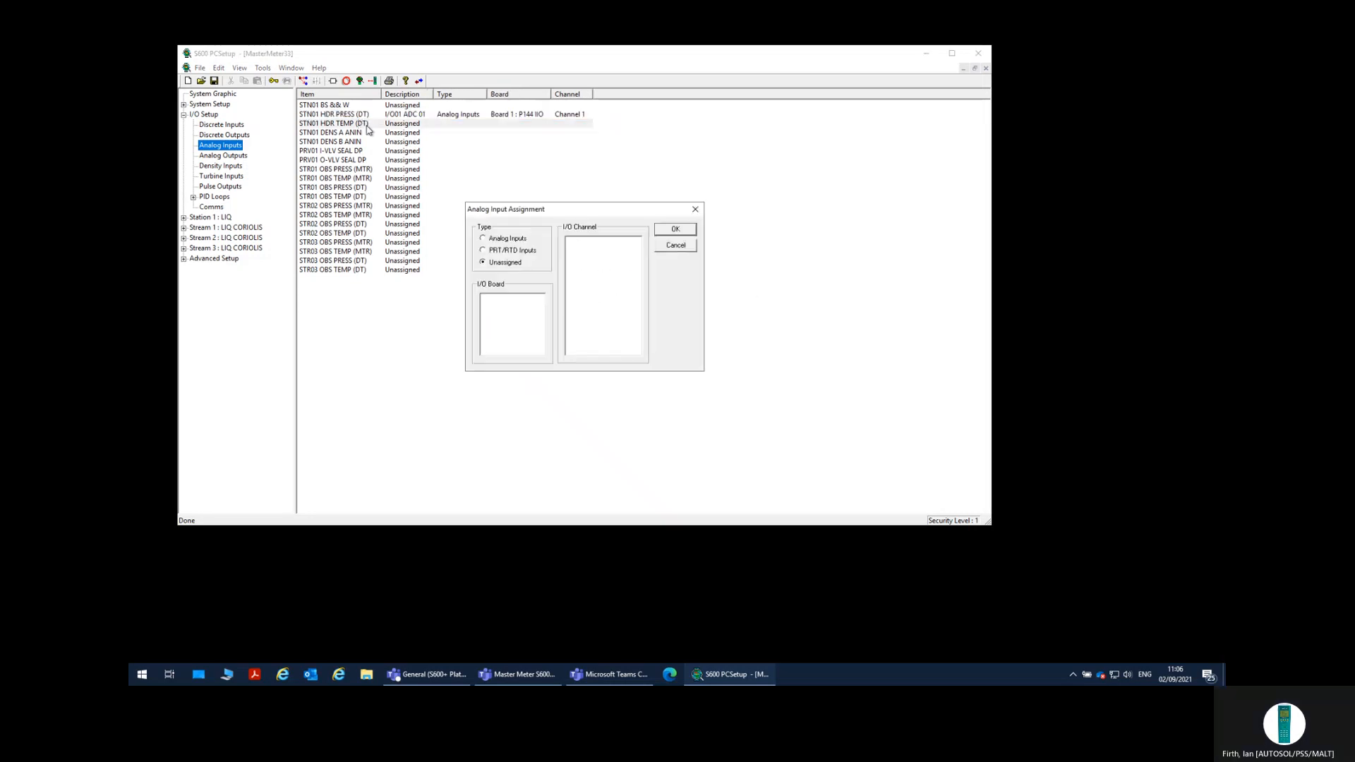
{"action": "left_click", "coordinate": [493, 240]}
{"action": "left_click", "coordinate": [676, 230]}
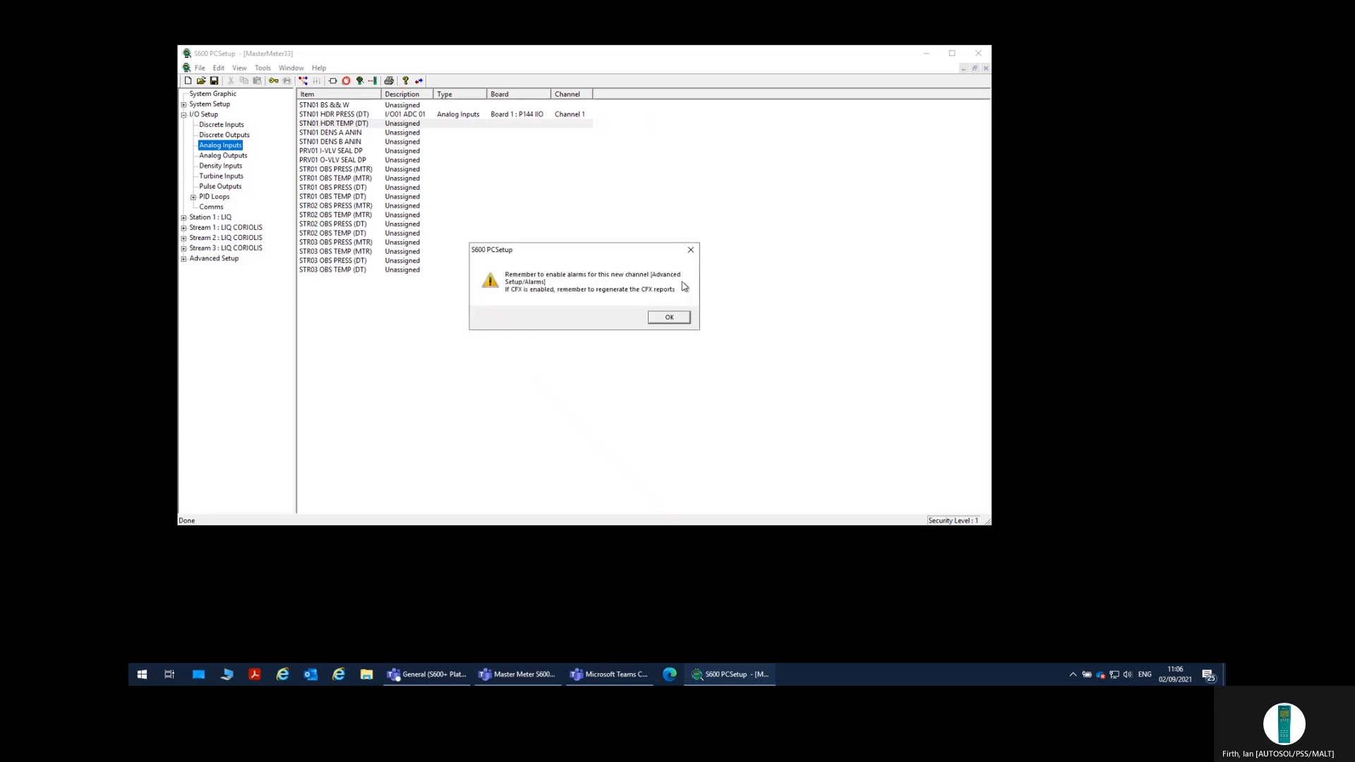
{"action": "left_click", "coordinate": [669, 318]}
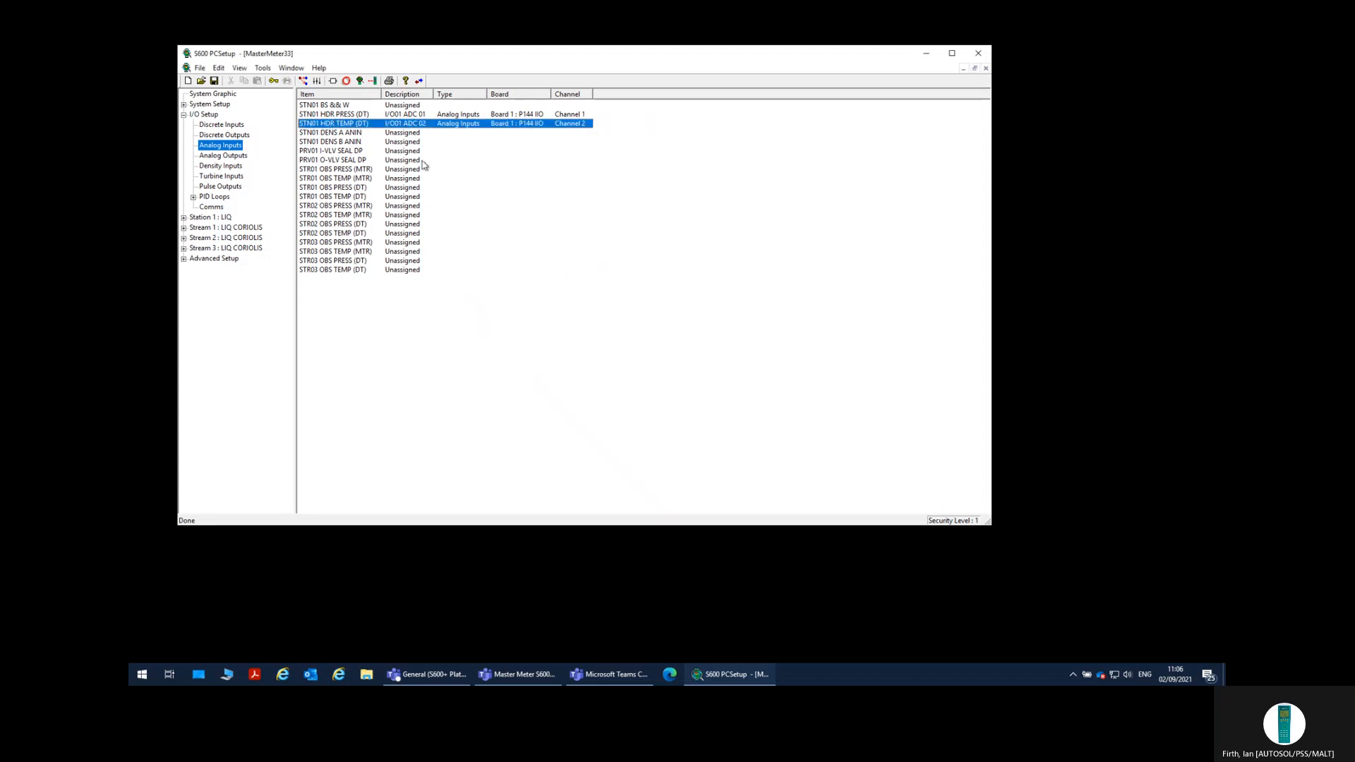
Step: Assign the stream 1 meter pressure STR01 OBS PRESS (MTR) as an analog input on Board 1 P144 IIO, Channel 3
{"action": "double_click", "coordinate": [338, 170]}
{"action": "left_click", "coordinate": [512, 242]}
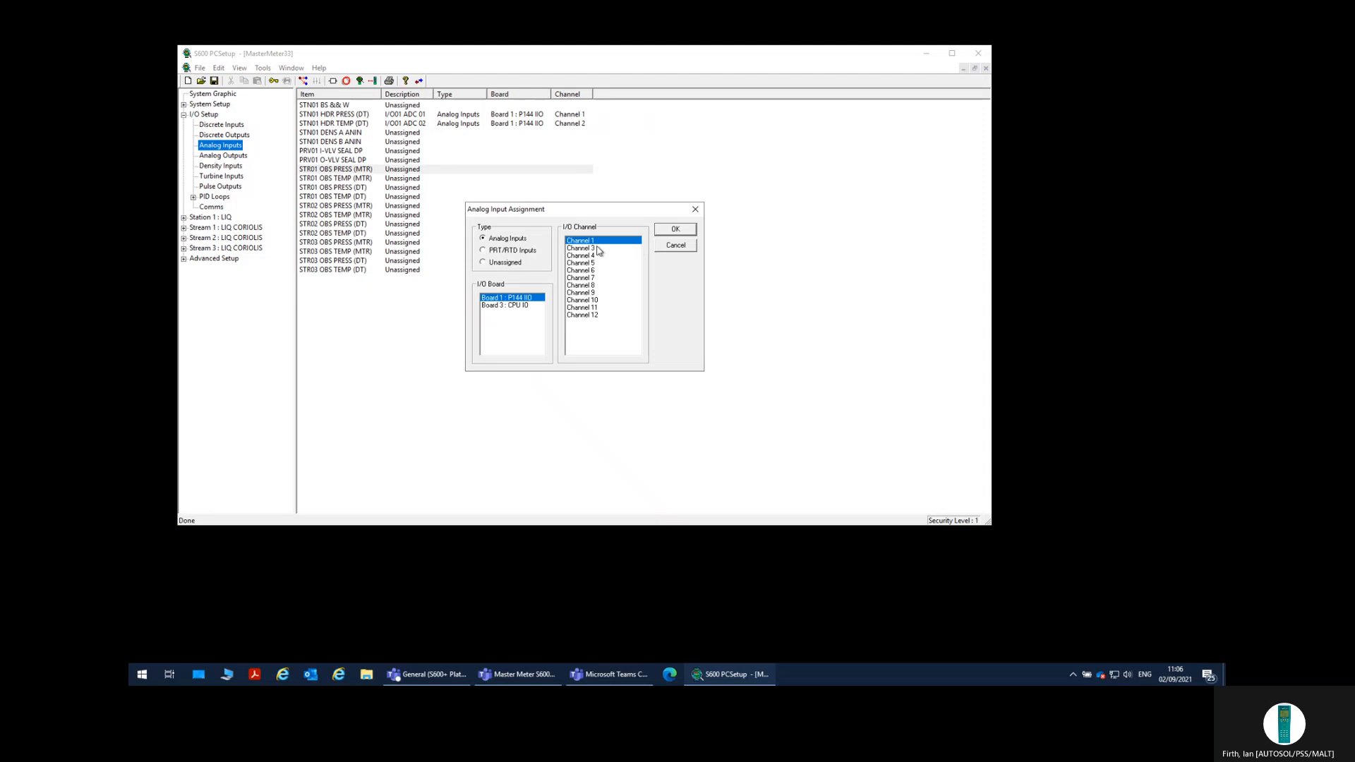
{"action": "left_click", "coordinate": [600, 248]}
{"action": "left_click", "coordinate": [669, 238]}
{"action": "left_click", "coordinate": [671, 314]}
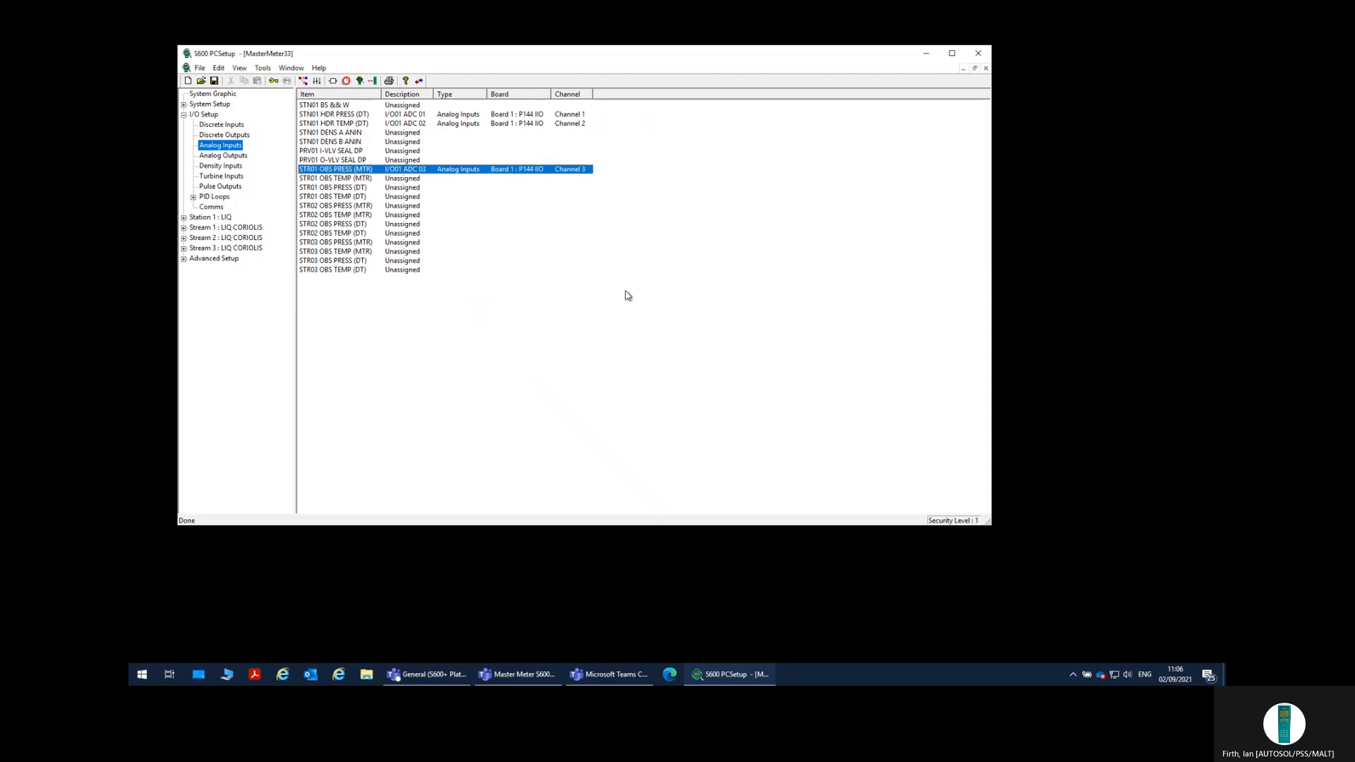
Step: Assign the stream 1 meter temperature STR01 OBS TEMP (MTR) as an analog input on Board 1 P144 IIO, Channel 4
{"action": "left_click", "coordinate": [411, 181]}
{"action": "double_click", "coordinate": [412, 181]}
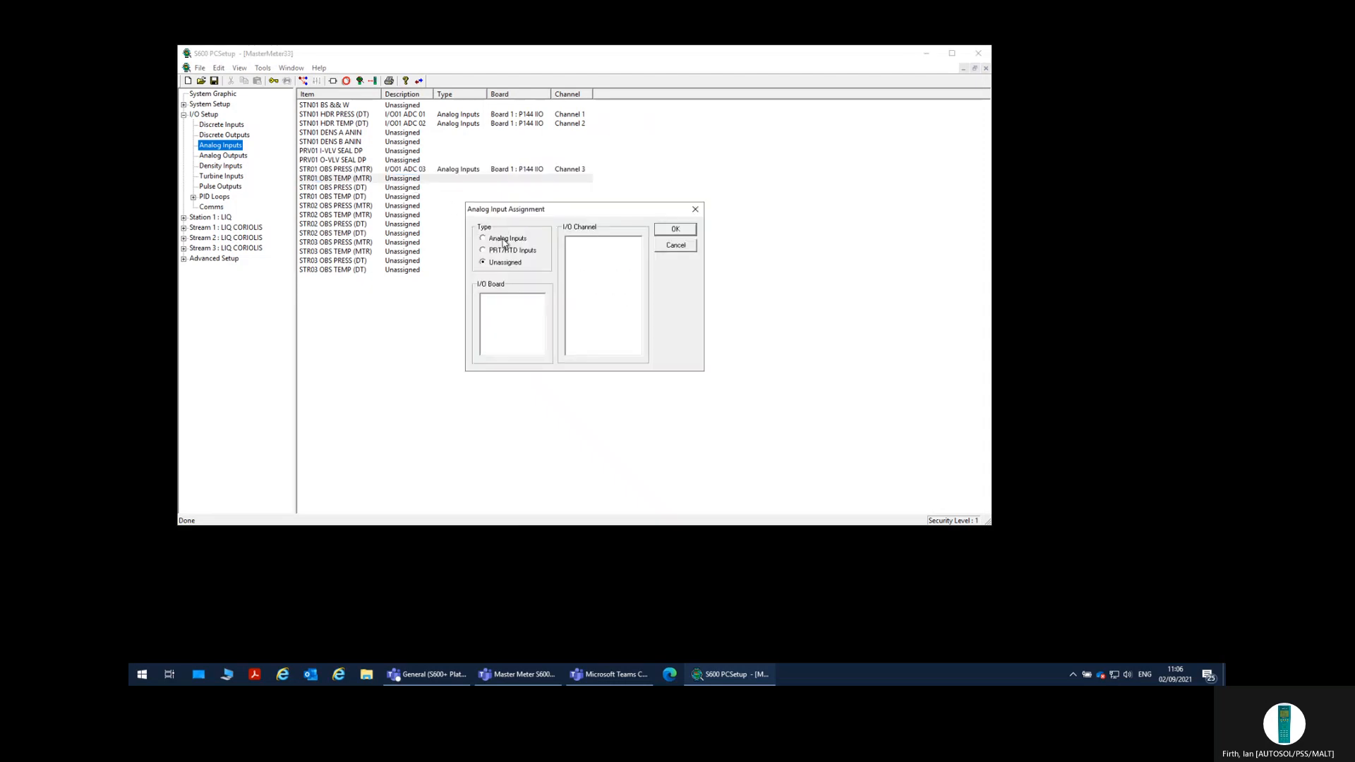
{"action": "left_click", "coordinate": [484, 239]}
{"action": "left_click", "coordinate": [613, 250]}
{"action": "left_click", "coordinate": [672, 234]}
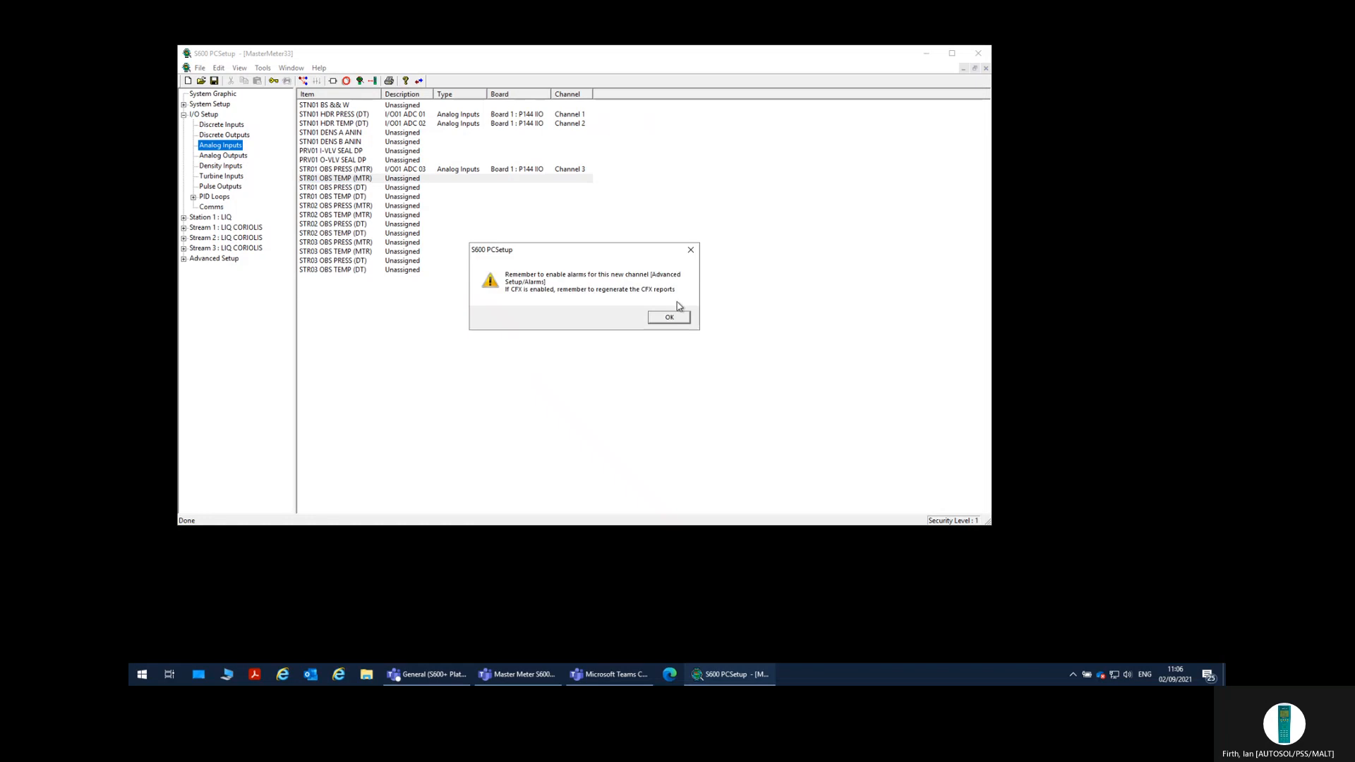
{"action": "left_click", "coordinate": [677, 321]}
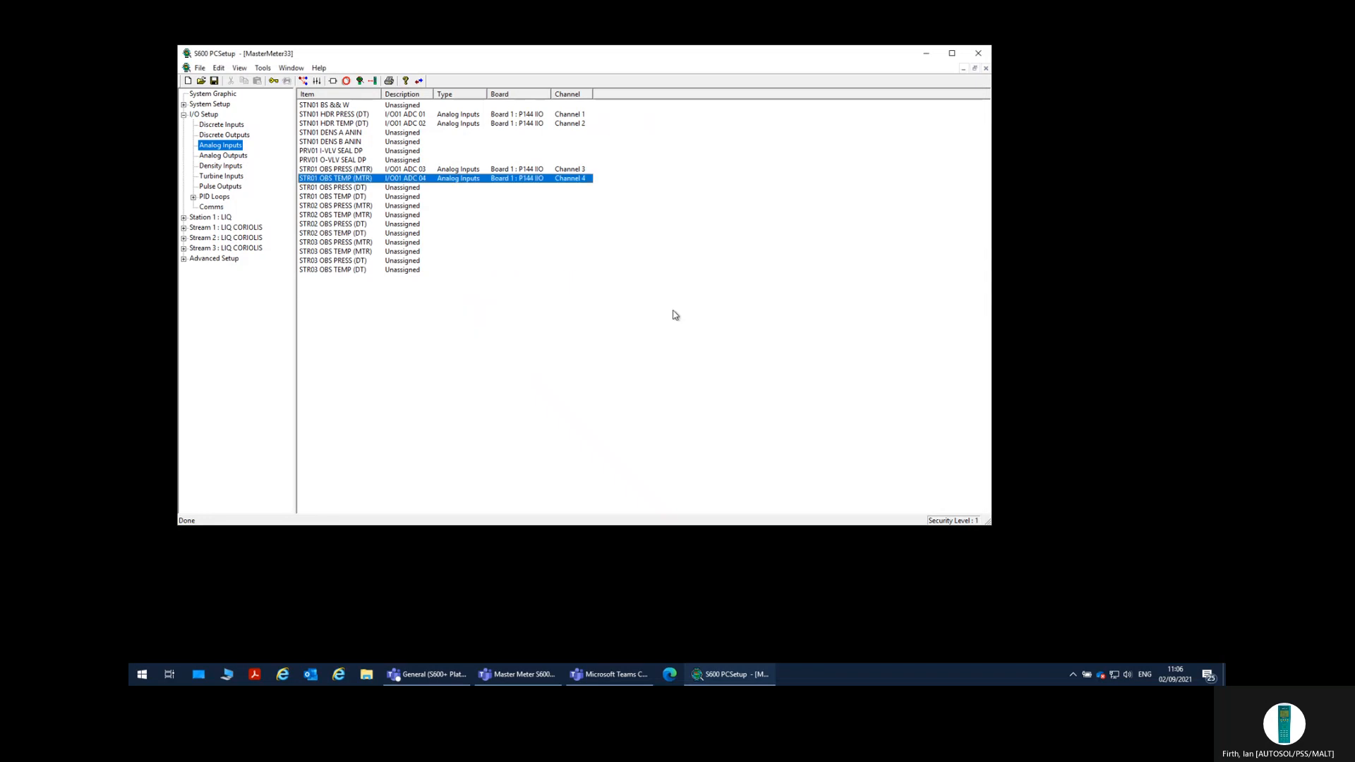
Step: Assign the stream 1 pressure STR01 OBS PRESS (DT) as an analog input on Board 1 P144 IIO, Channel 5
{"action": "double_click", "coordinate": [327, 187]}
{"action": "left_click", "coordinate": [501, 239]}
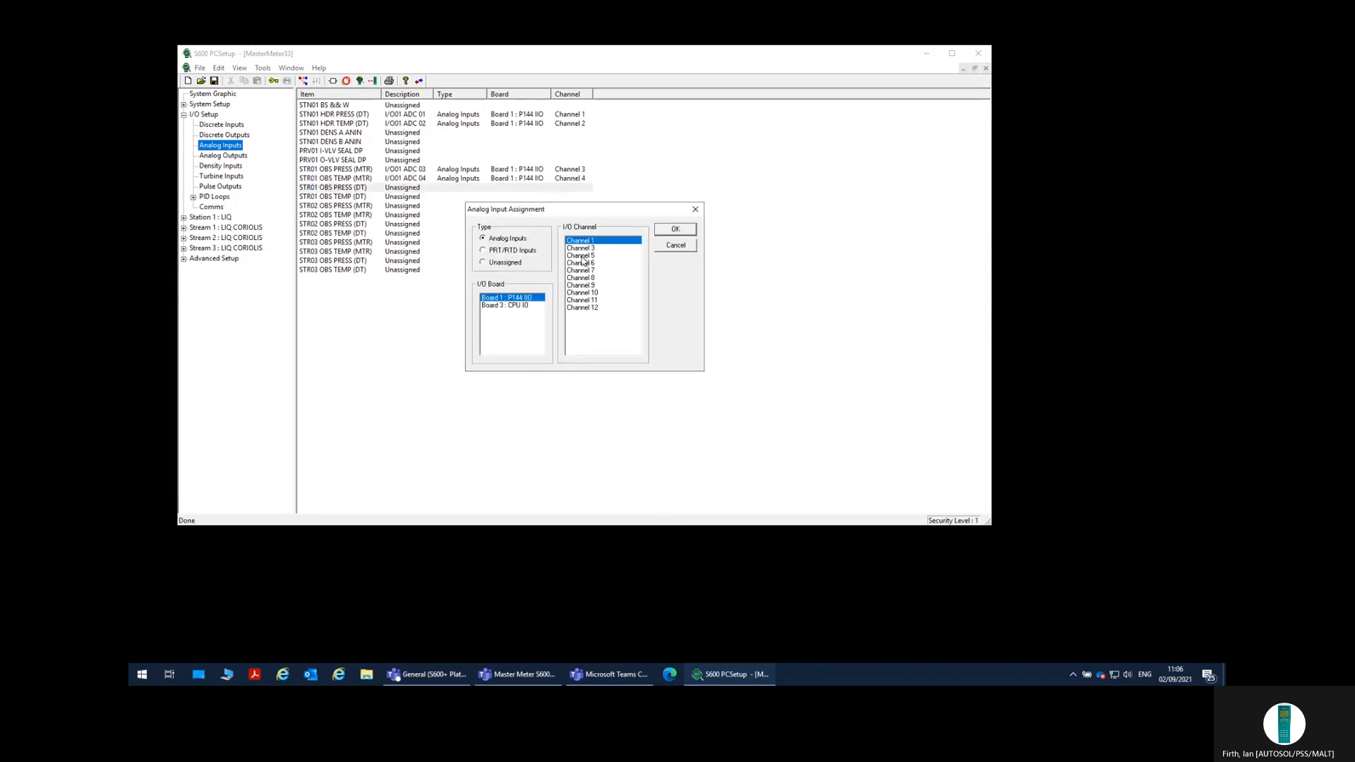
{"action": "left_click", "coordinate": [593, 255]}
{"action": "left_click", "coordinate": [675, 230]}
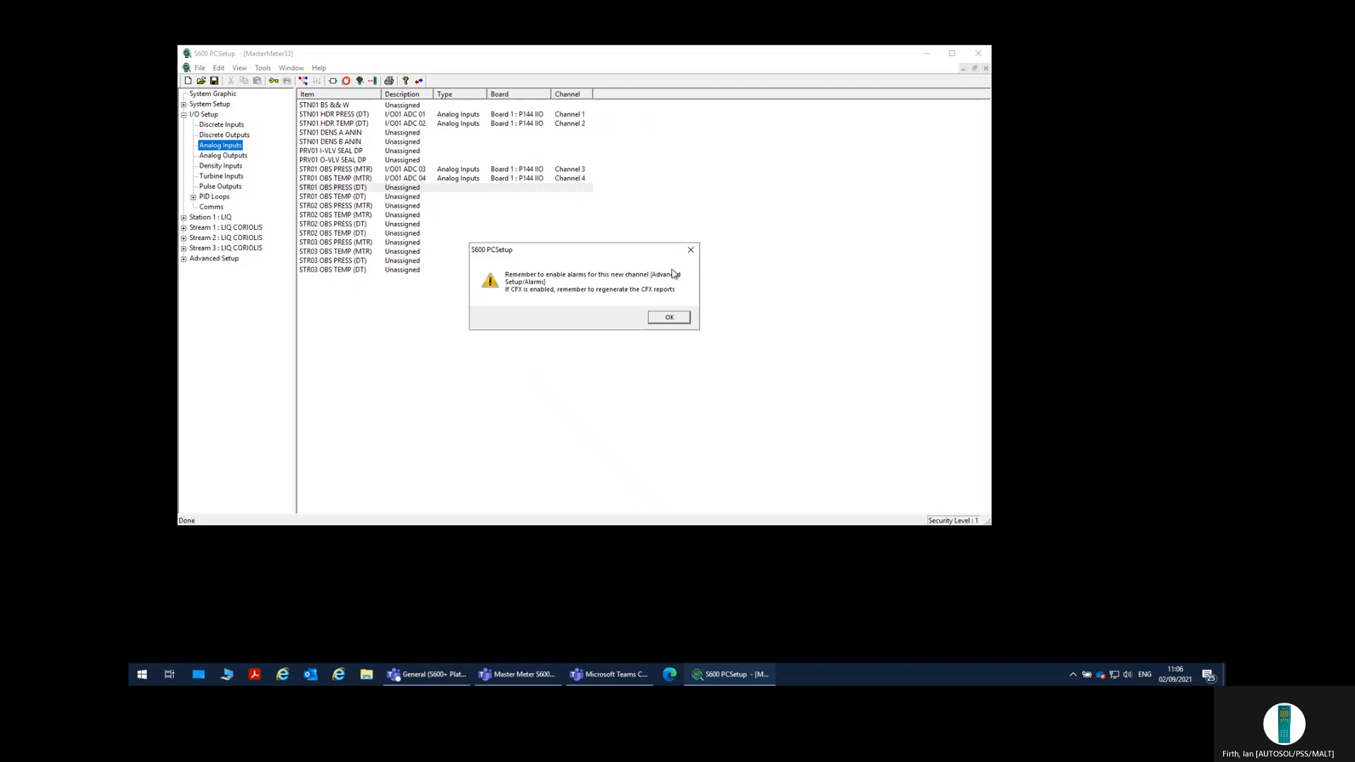
{"action": "left_click", "coordinate": [669, 319]}
Step: Assign the stream 1 temperature STR01 OBS TEMP (DT) as an analog input on Board 1 P144 IIO, Channel 6
{"action": "double_click", "coordinate": [343, 197]}
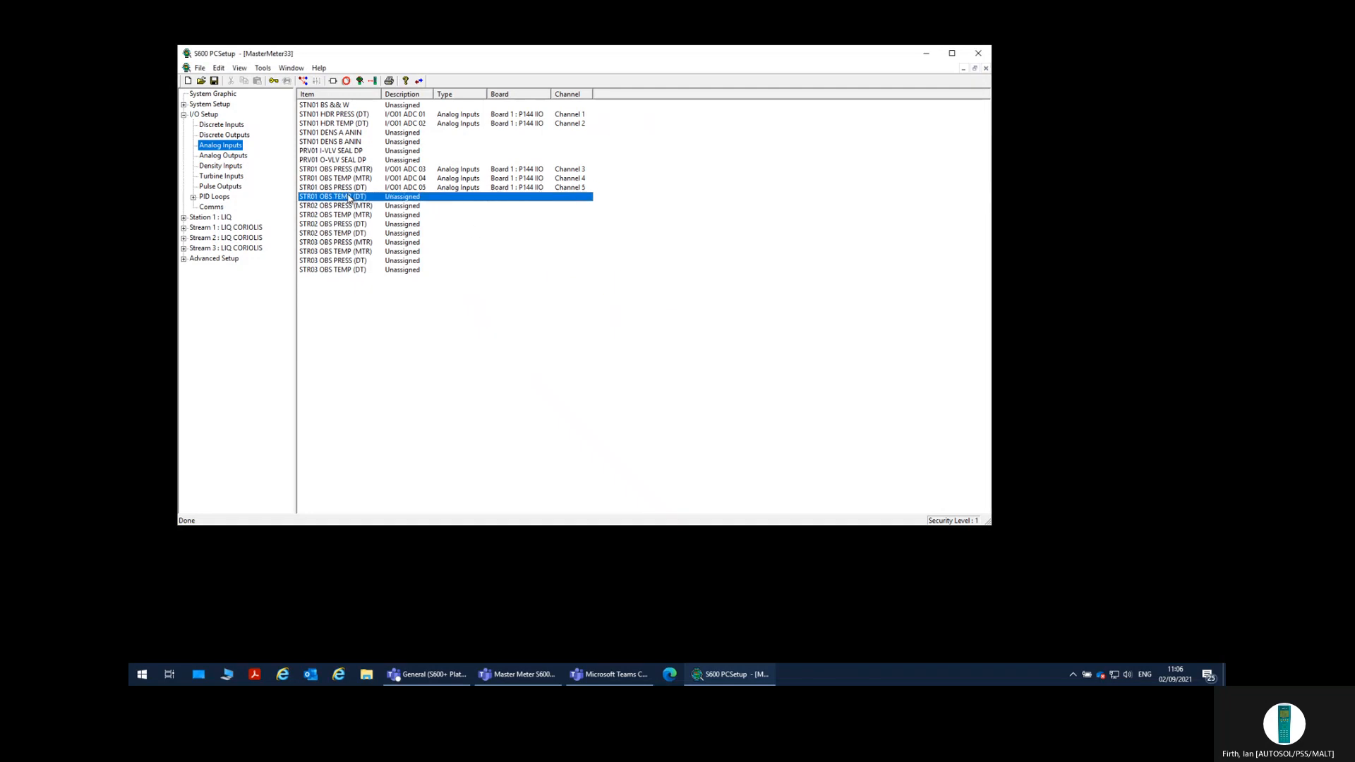
{"action": "left_click", "coordinate": [486, 239]}
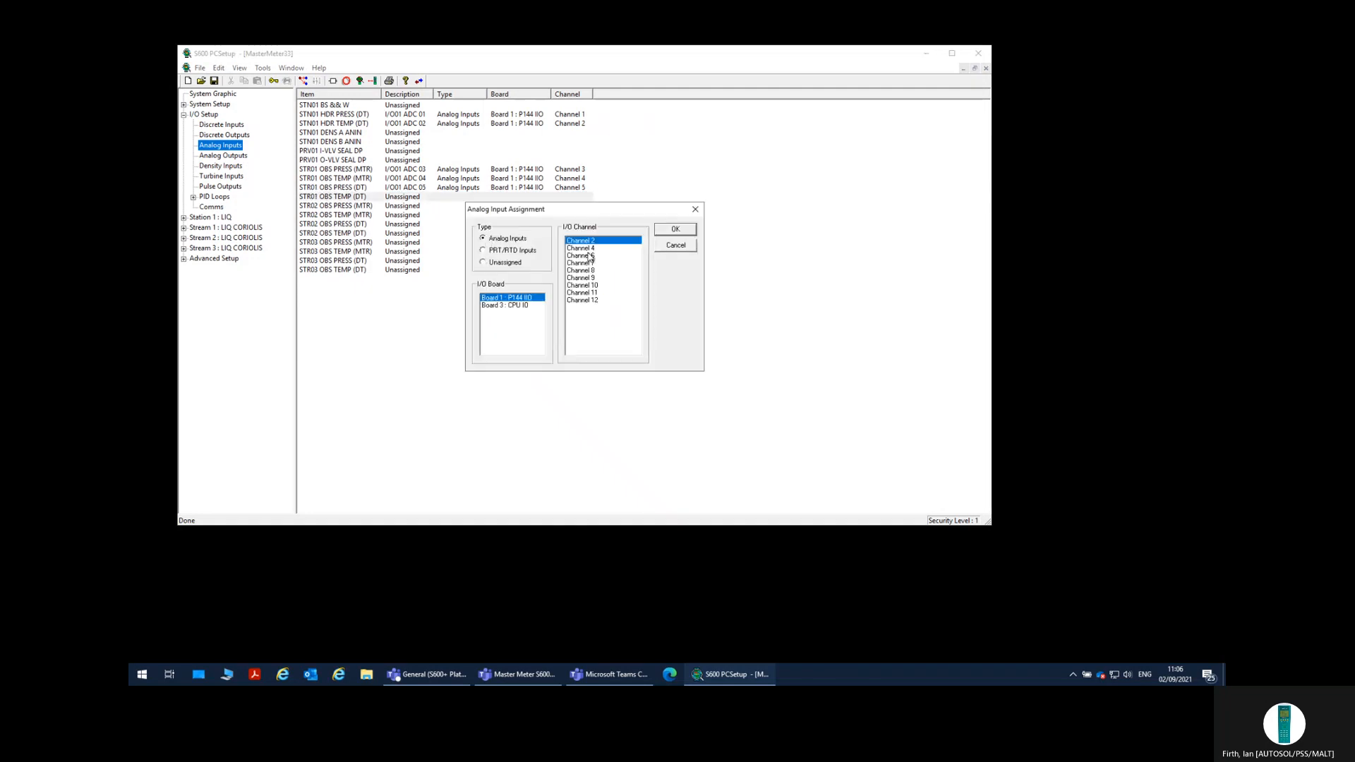
{"action": "left_click", "coordinate": [589, 256]}
{"action": "left_click", "coordinate": [675, 237]}
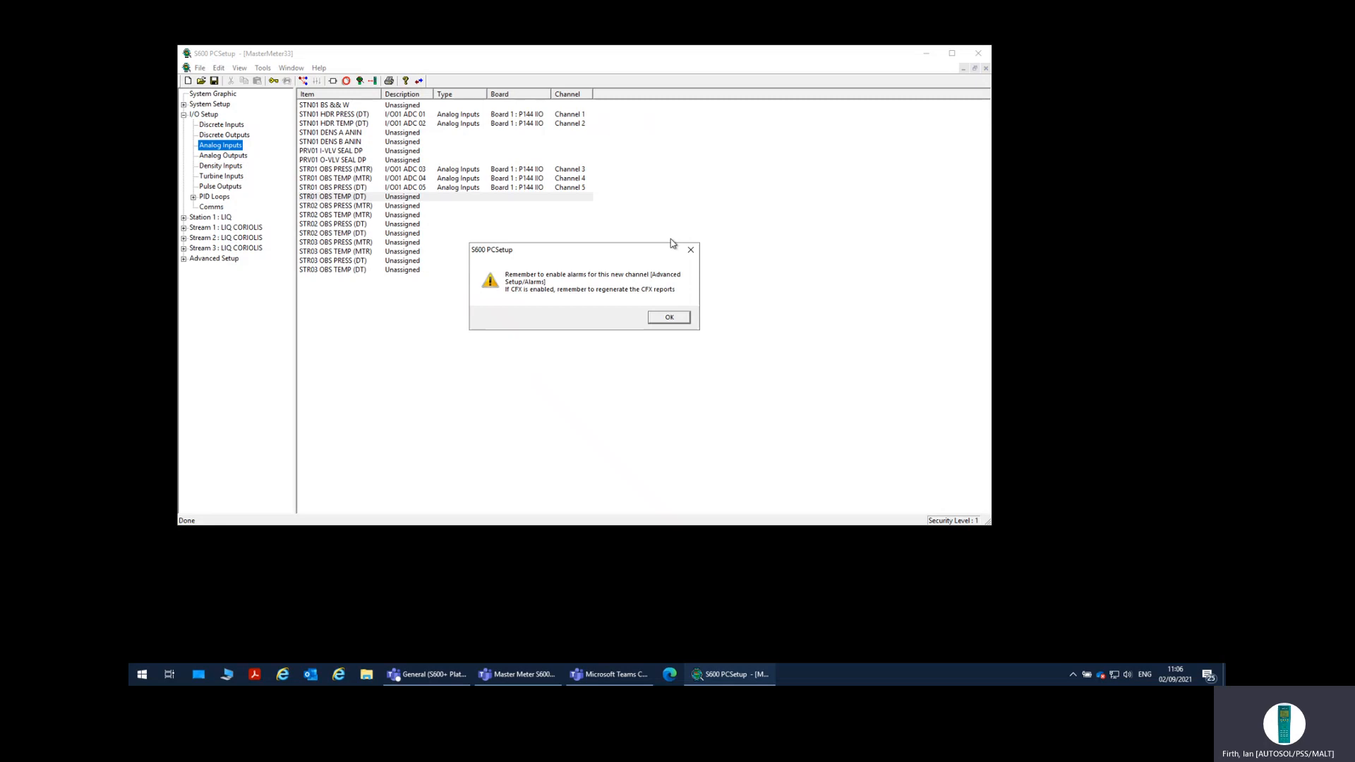
{"action": "left_click", "coordinate": [671, 316]}
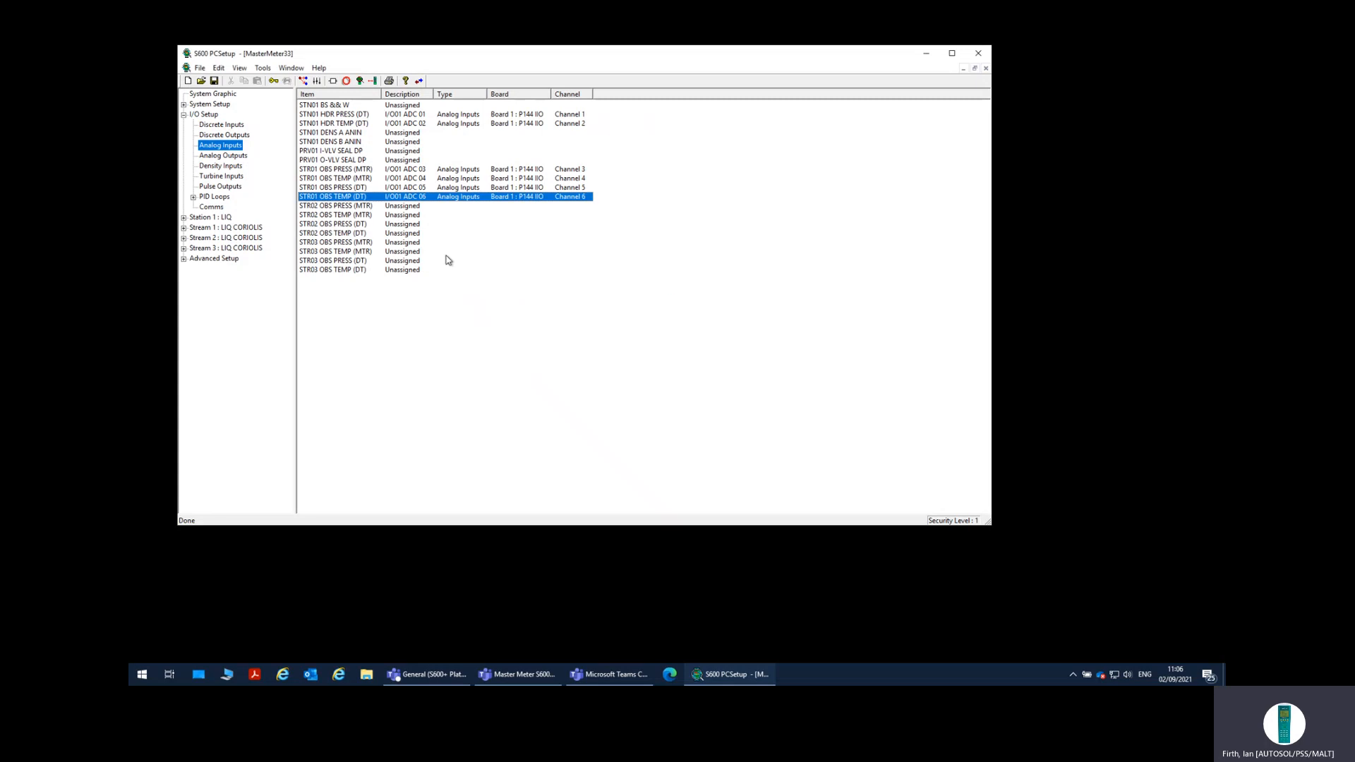
Step: Assign the stream 2 meter pressure STR02 OBS PRESS (MTR) as an analog input sharing Board 1 P144 IIO, Channel 1
{"action": "double_click", "coordinate": [347, 207]}
{"action": "left_click", "coordinate": [484, 239]}
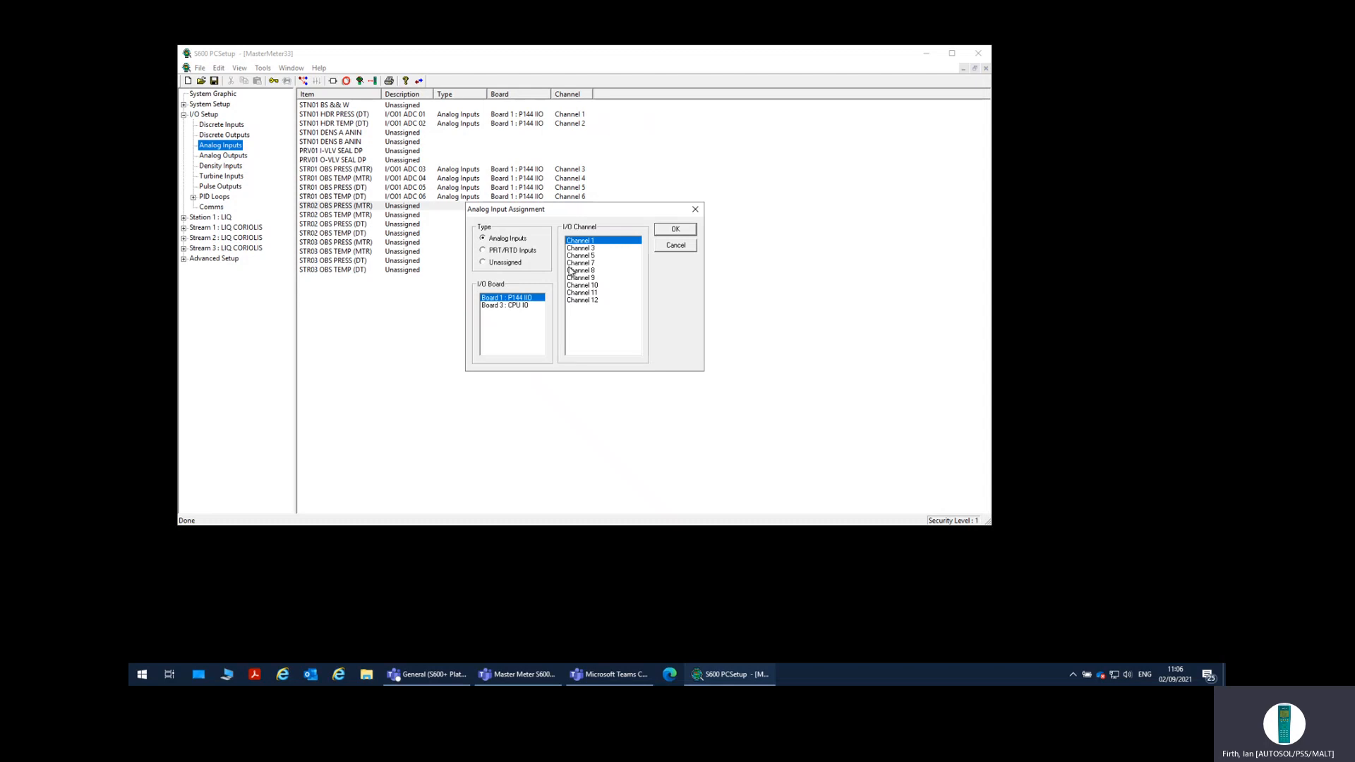
{"action": "left_click", "coordinate": [660, 230]}
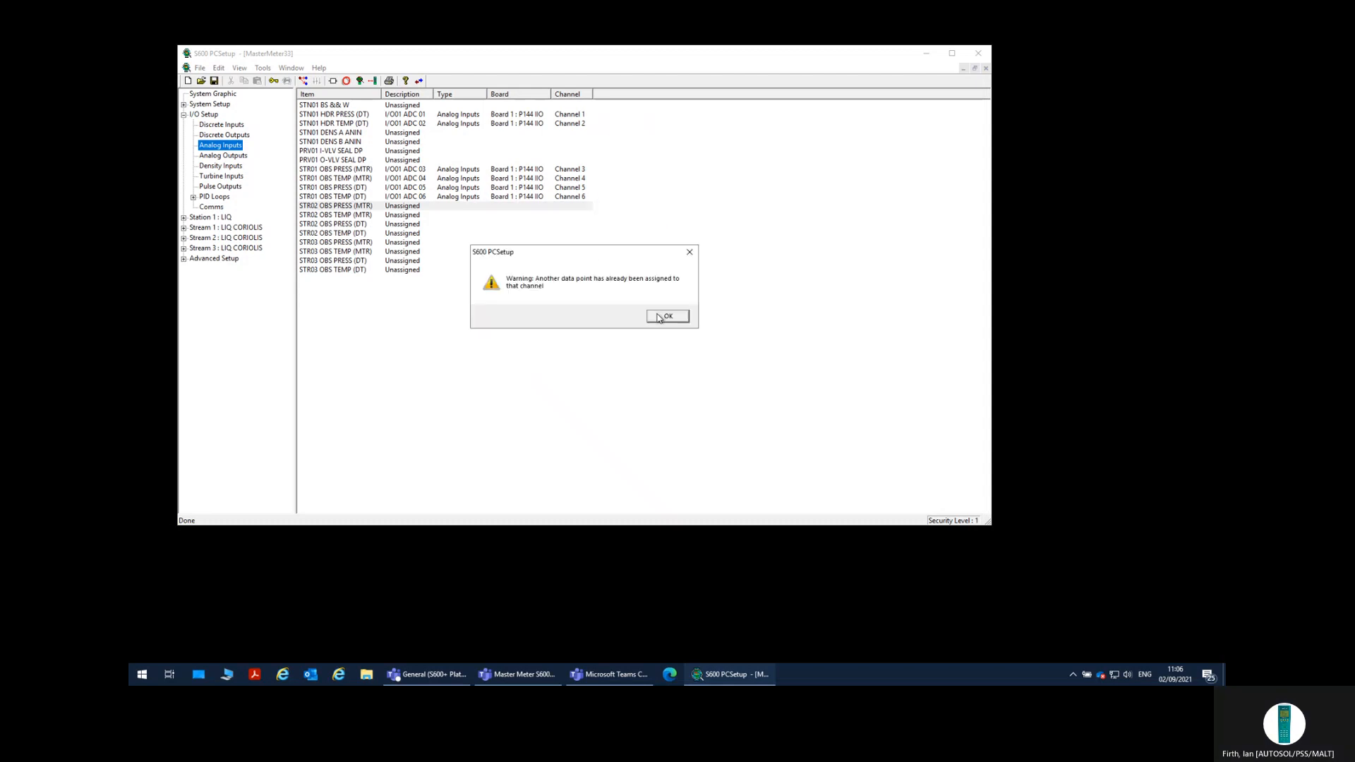
{"action": "left_click", "coordinate": [662, 315]}
Step: Assign the stream 2 meter temperature STR02 OBS TEMP (MTR) as an analog input sharing Board 1 P144 IIO, Channel 2
{"action": "left_click", "coordinate": [366, 216]}
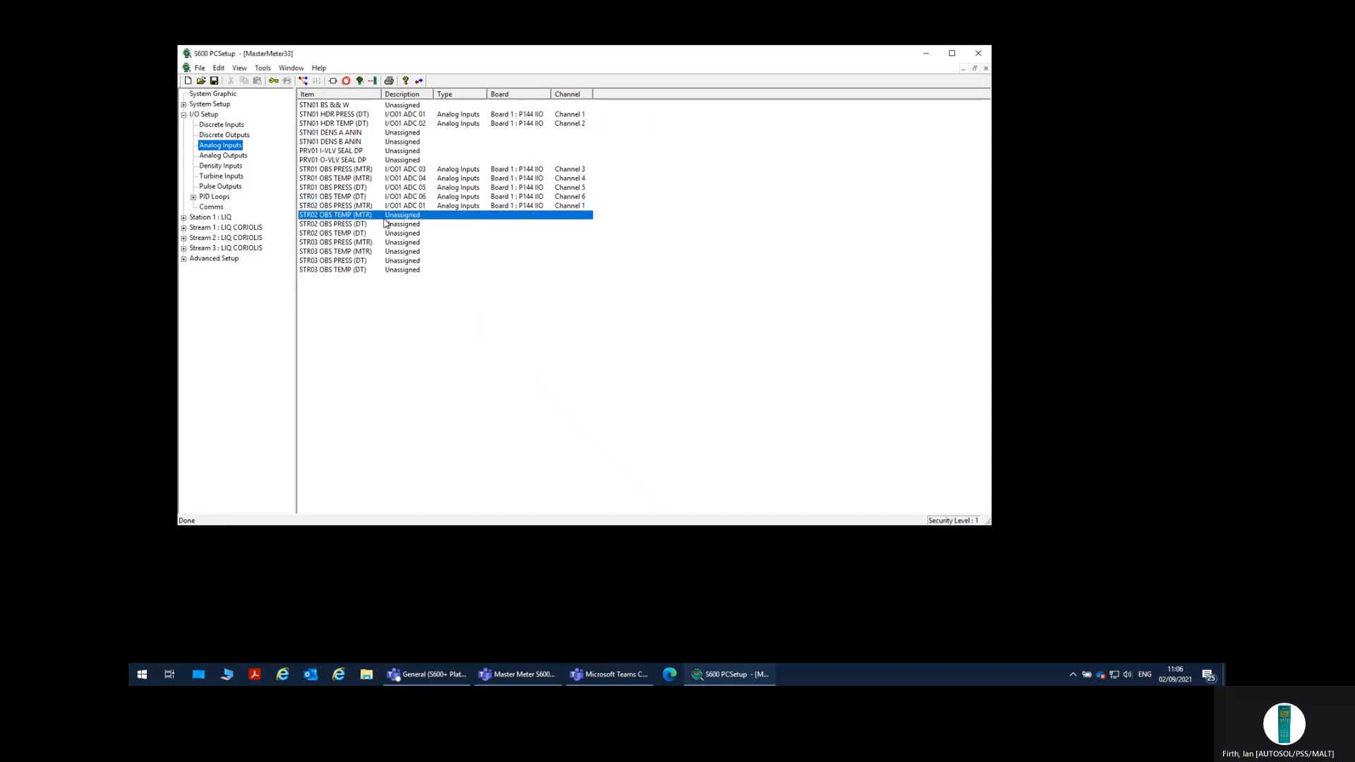
{"action": "double_click", "coordinate": [385, 218]}
{"action": "left_click", "coordinate": [496, 239]}
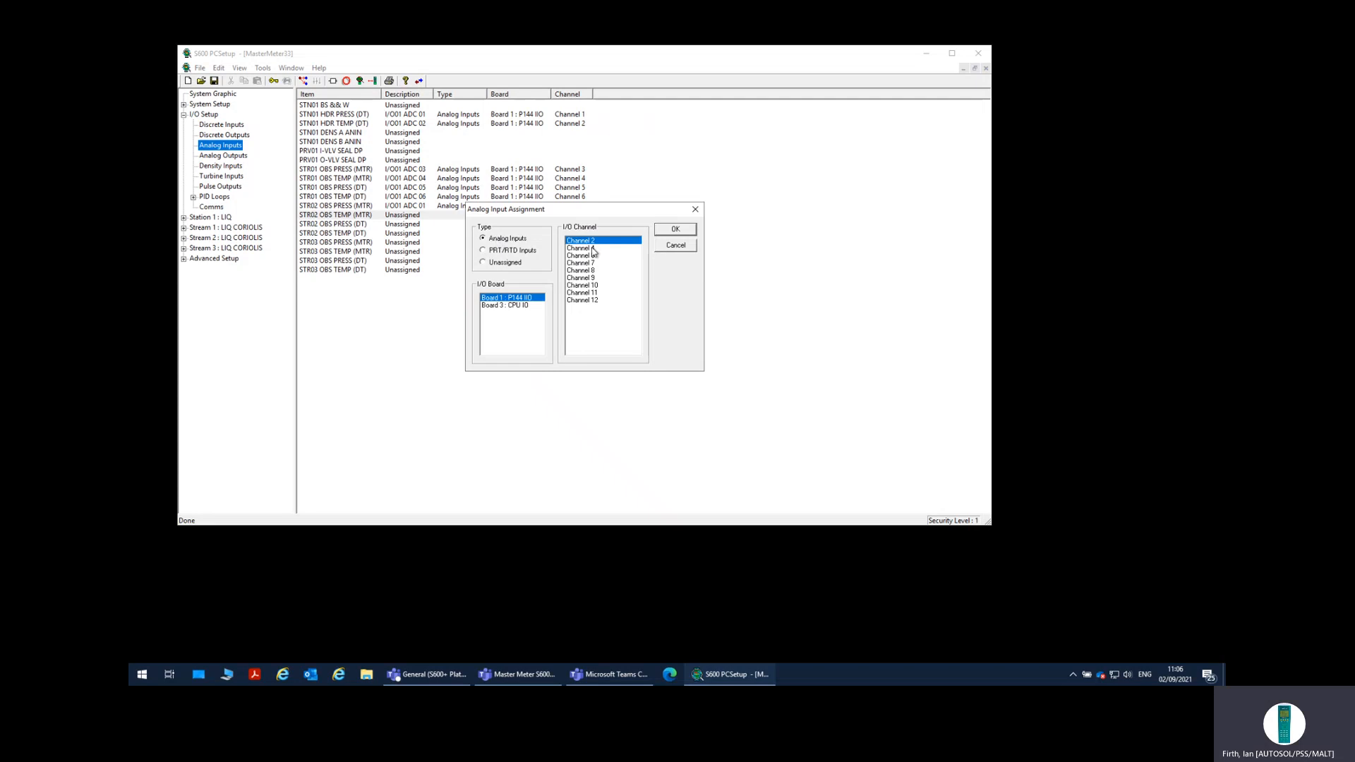
{"action": "left_click", "coordinate": [662, 230]}
{"action": "left_click", "coordinate": [673, 319]}
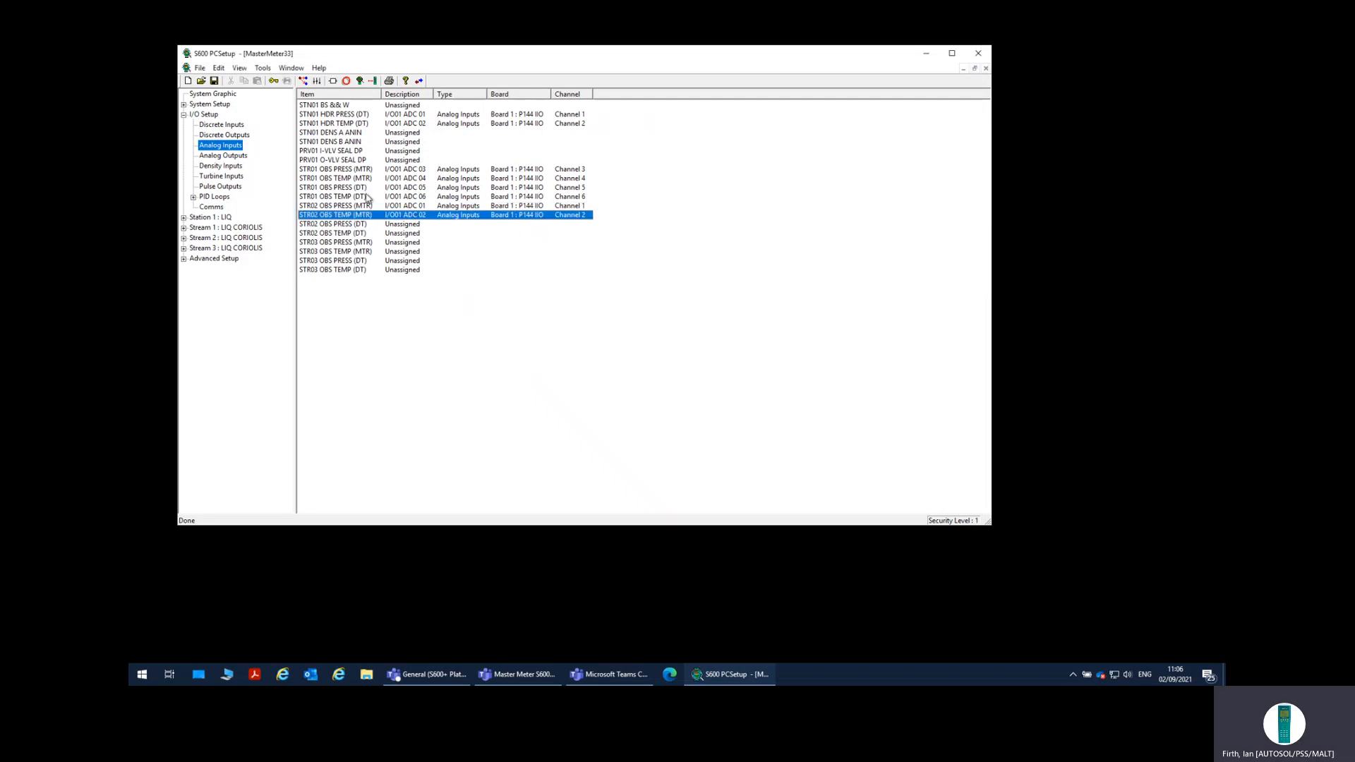
Step: Assign the stream 2 pressure STR02 OBS PRESS (DT) as an analog input on Board 1 P144 IIO, Channel 7
{"action": "double_click", "coordinate": [343, 226]}
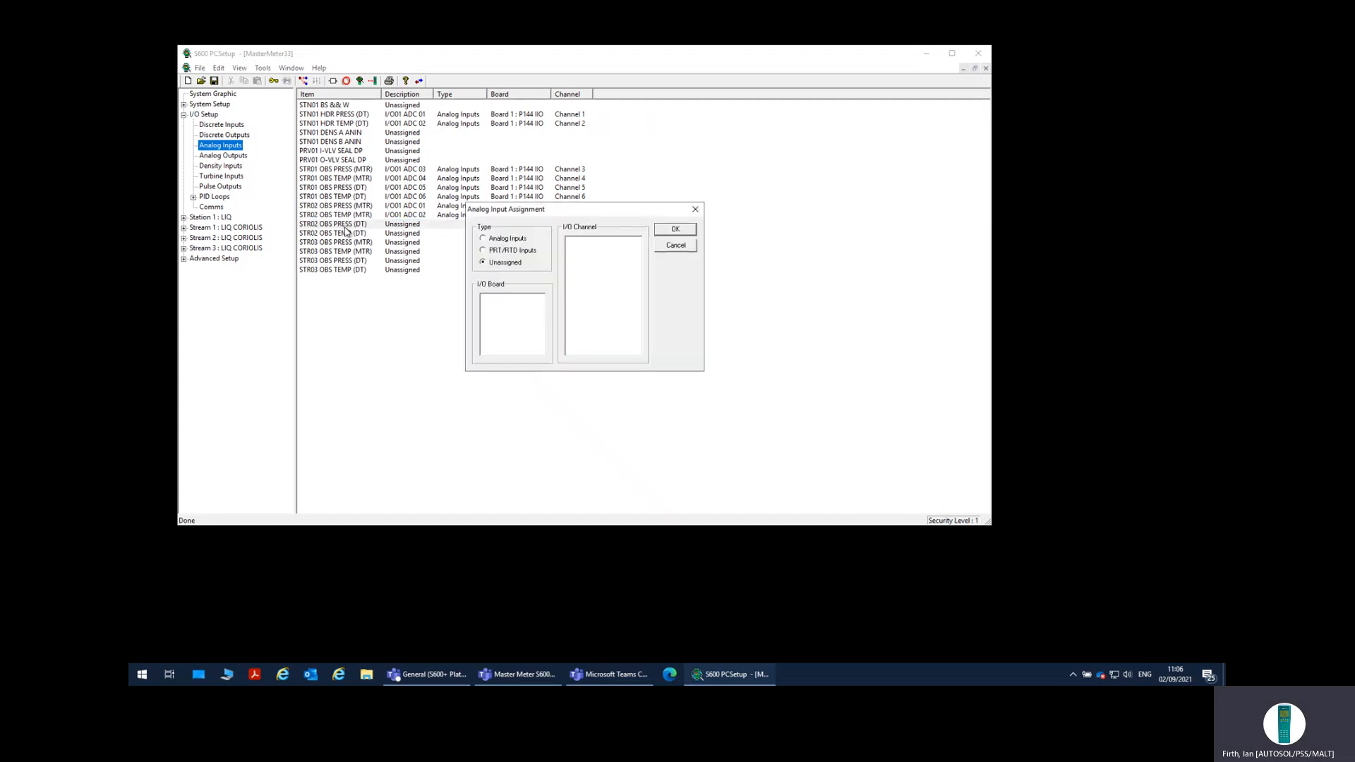
{"action": "left_click", "coordinate": [511, 240]}
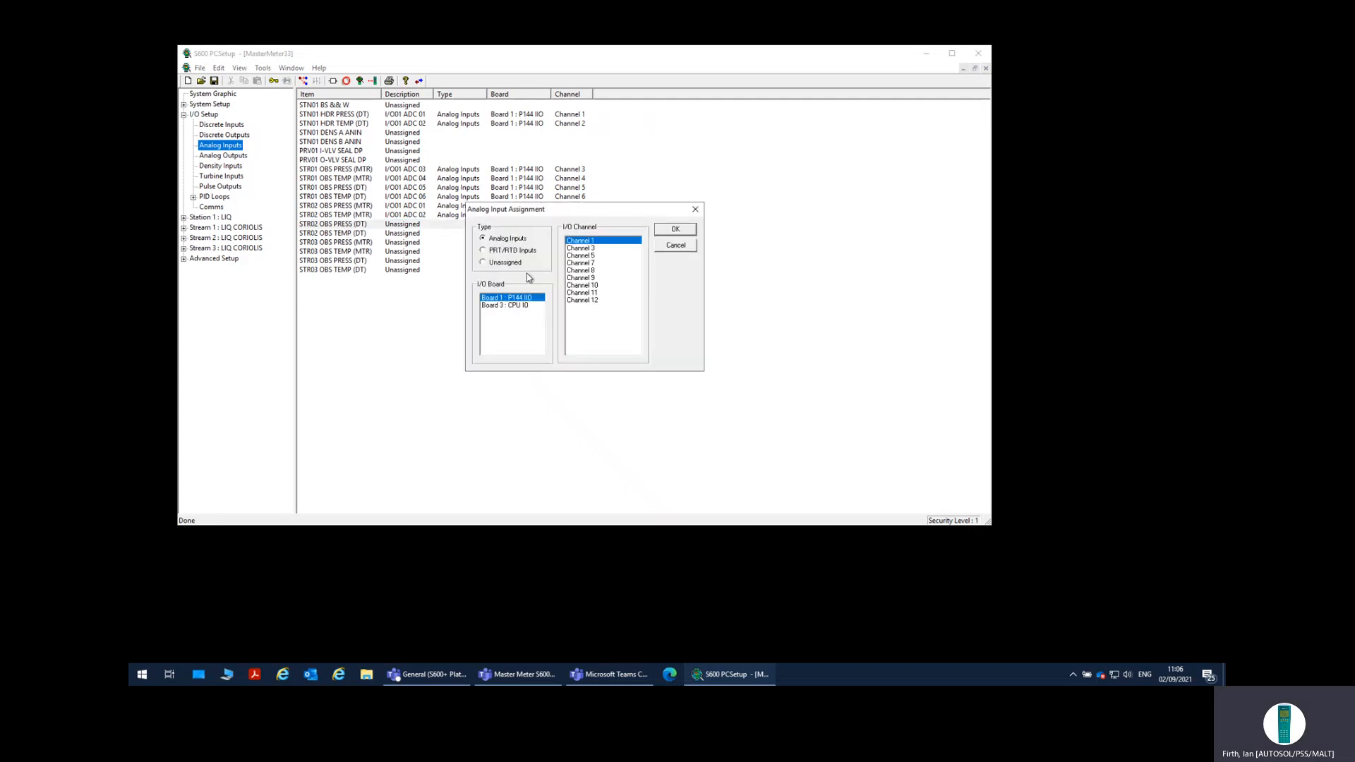
{"action": "left_click", "coordinate": [586, 264]}
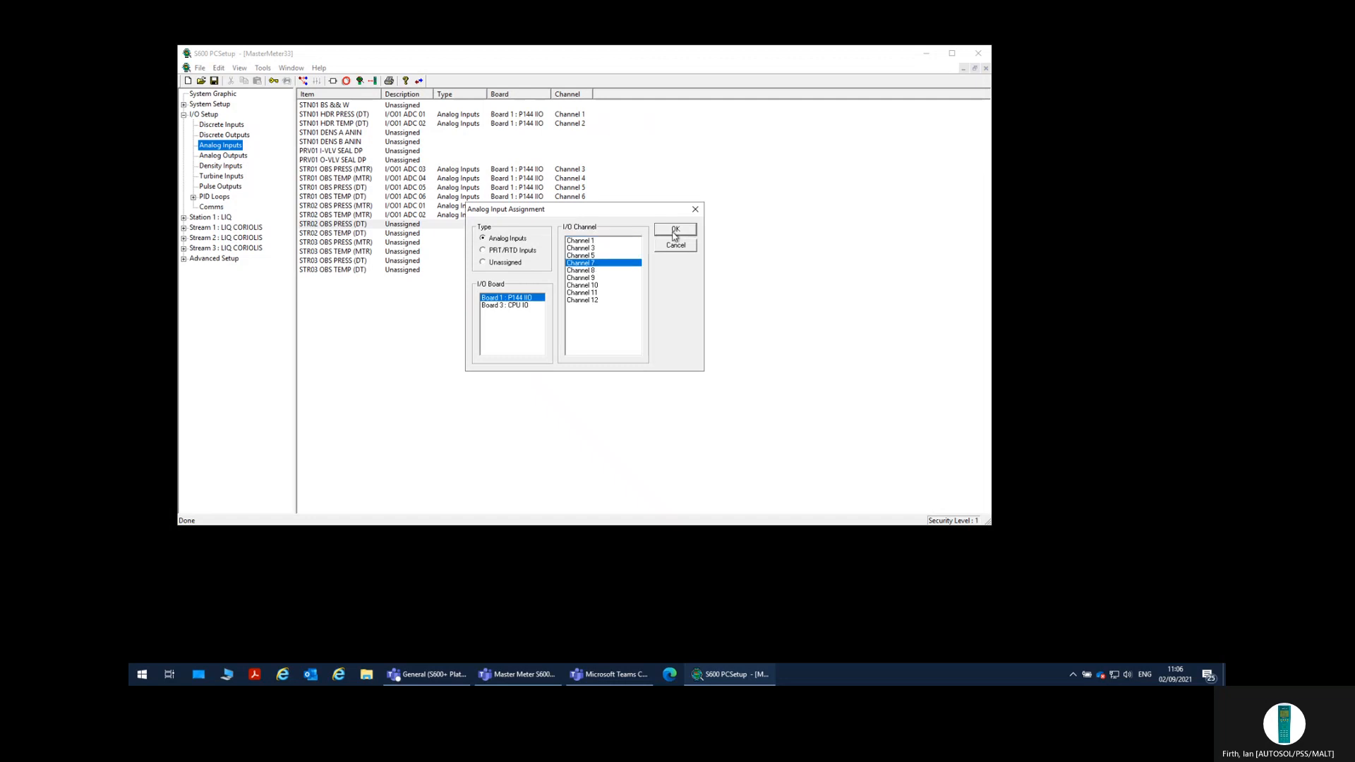
{"action": "left_click", "coordinate": [674, 233]}
{"action": "left_click", "coordinate": [666, 317]}
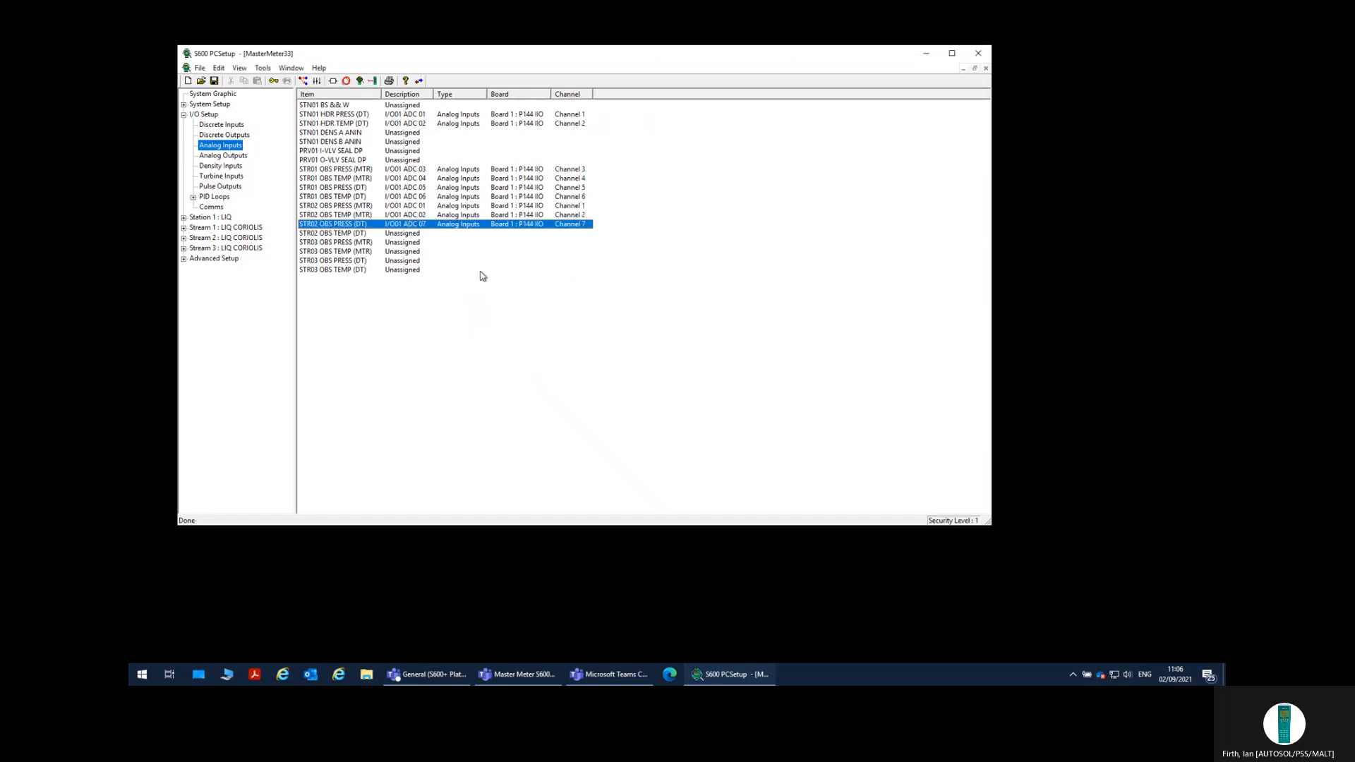
Step: Assign the stream 2 temperature STR02 OBS TEMP (DT) as an analog input on Board 1 P144 IIO, Channel 8
{"action": "double_click", "coordinate": [363, 234]}
{"action": "left_click", "coordinate": [493, 240]}
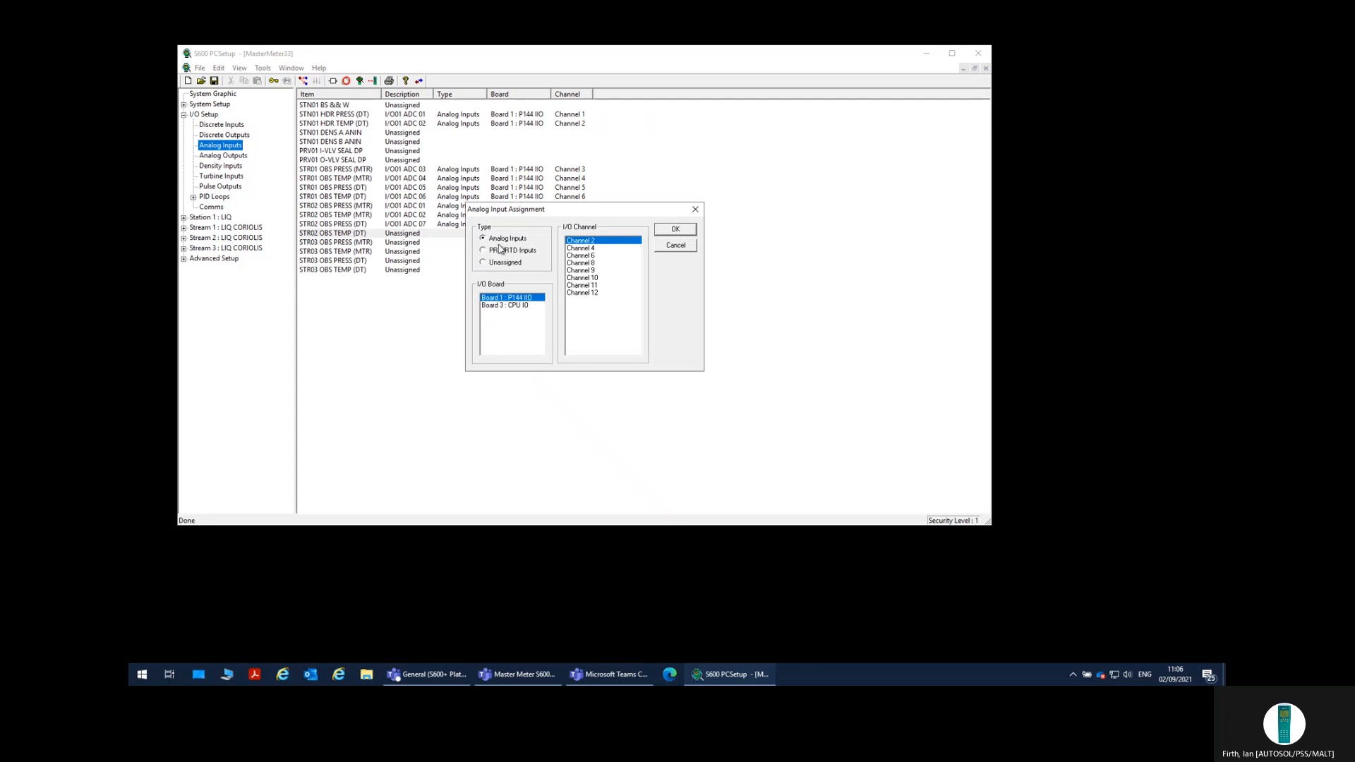
{"action": "left_click", "coordinate": [589, 264]}
{"action": "left_click", "coordinate": [672, 231]}
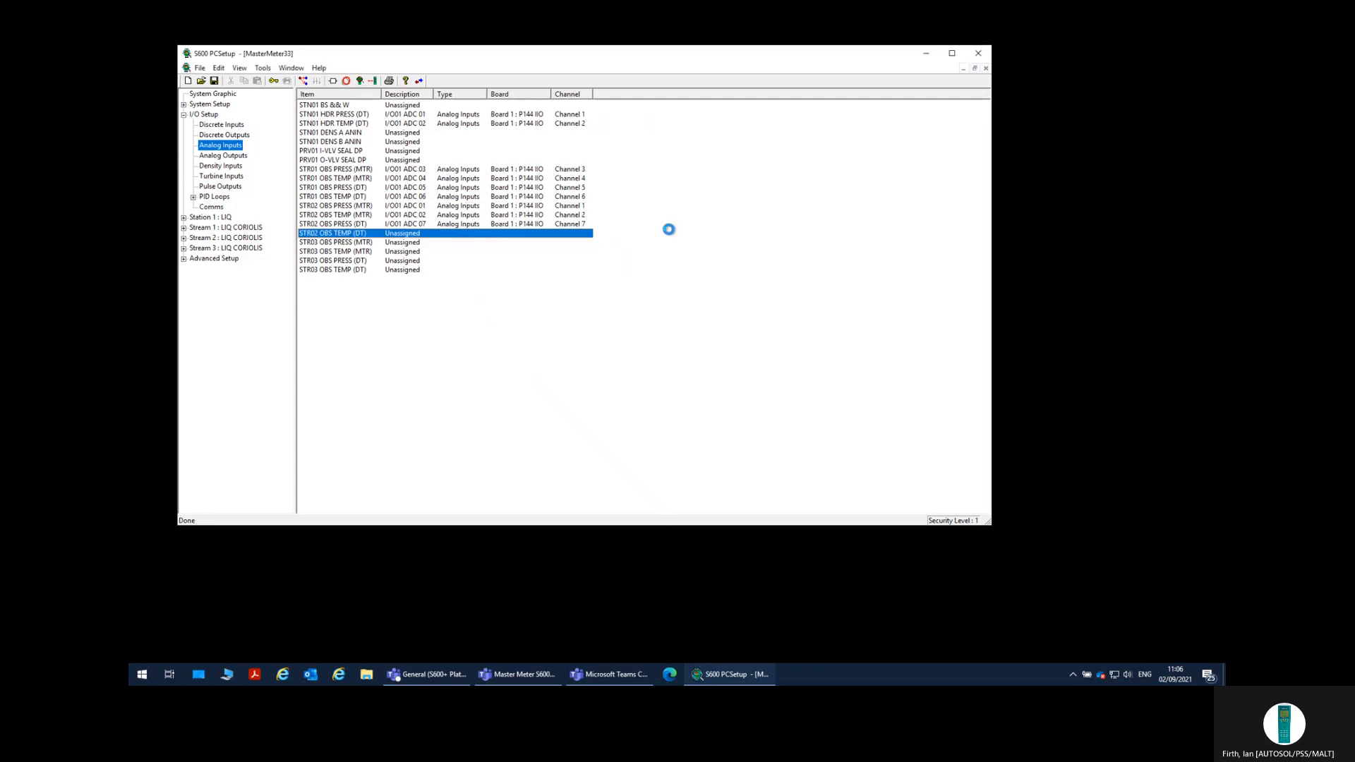
{"action": "left_click", "coordinate": [662, 318]}
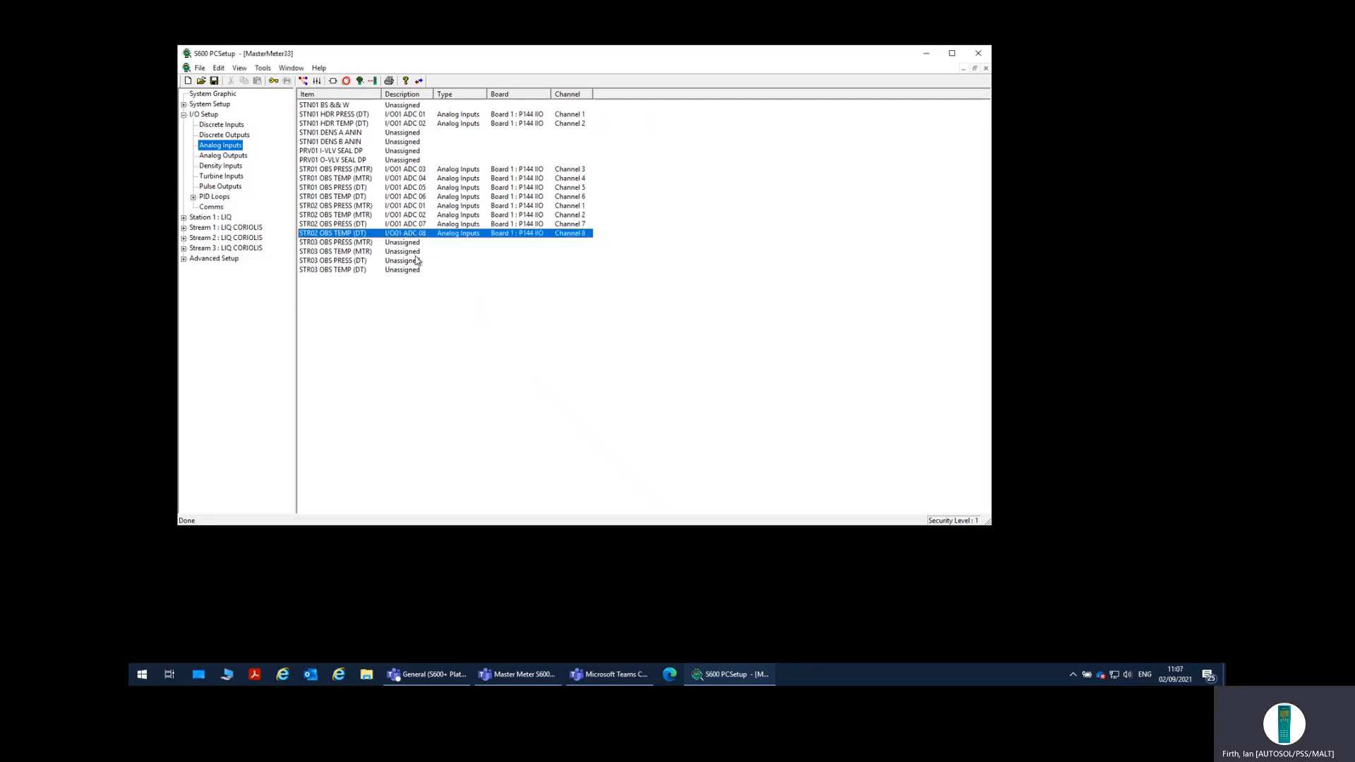
Step: Assign the stream 3 meter pressure STR03 OBS PRESS (MTR) as an analog input sharing Board 1 P144 IIO, Channel 1
{"action": "double_click", "coordinate": [361, 243]}
{"action": "left_click", "coordinate": [487, 240]}
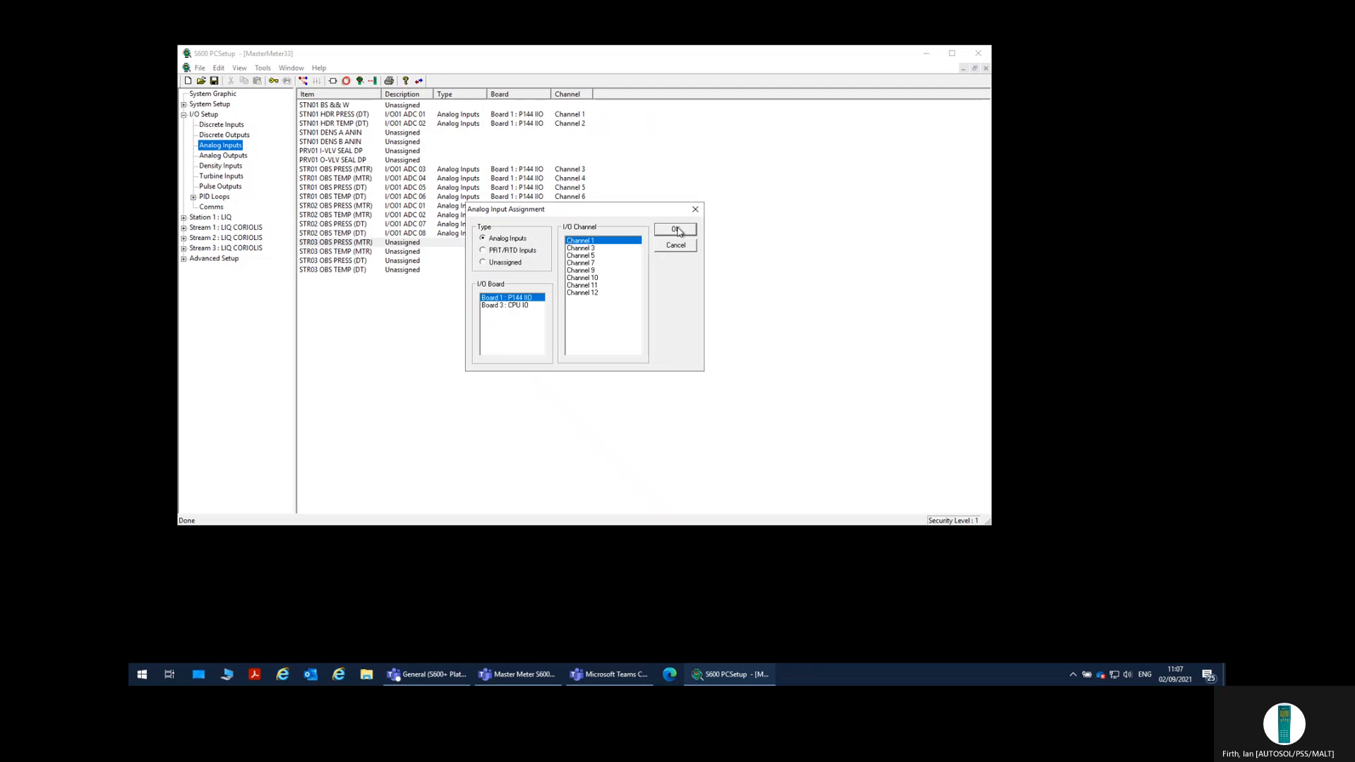
{"action": "left_click", "coordinate": [674, 228]}
{"action": "left_click", "coordinate": [664, 317]}
Step: Assign the stream 3 meter temperature STR03 OBS TEMP (MTR) as an analog input sharing Board 1 P144 IIO, Channel 2
{"action": "double_click", "coordinate": [395, 252]}
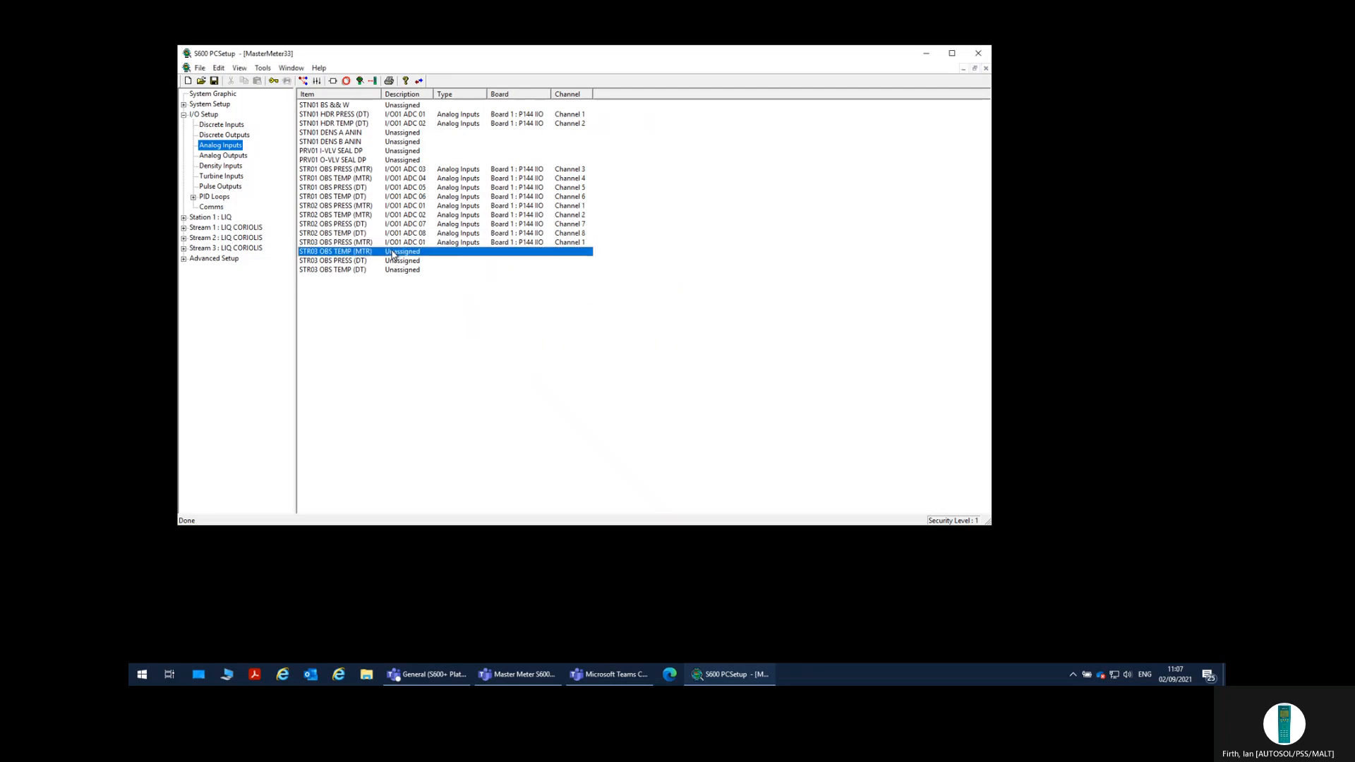
{"action": "left_click", "coordinate": [497, 239]}
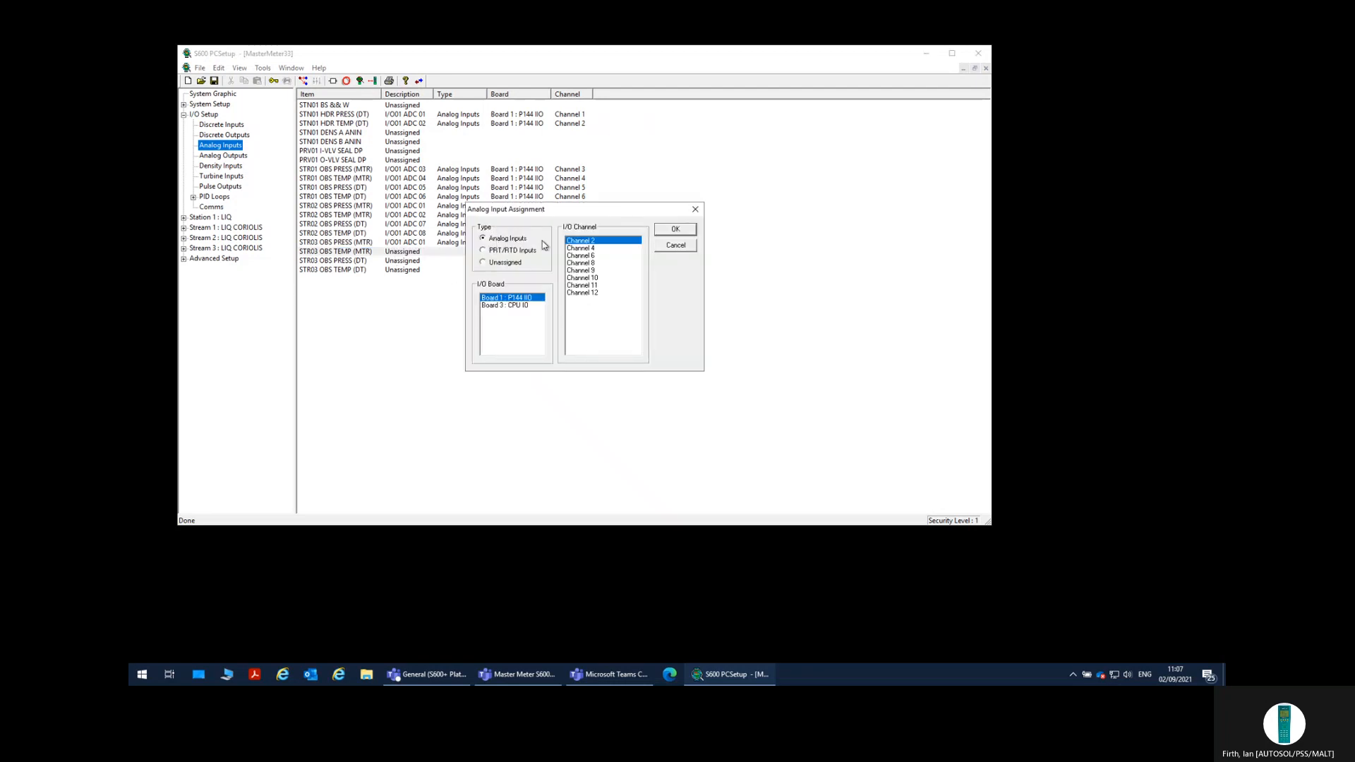
{"action": "left_click", "coordinate": [675, 230]}
{"action": "left_click", "coordinate": [668, 316]}
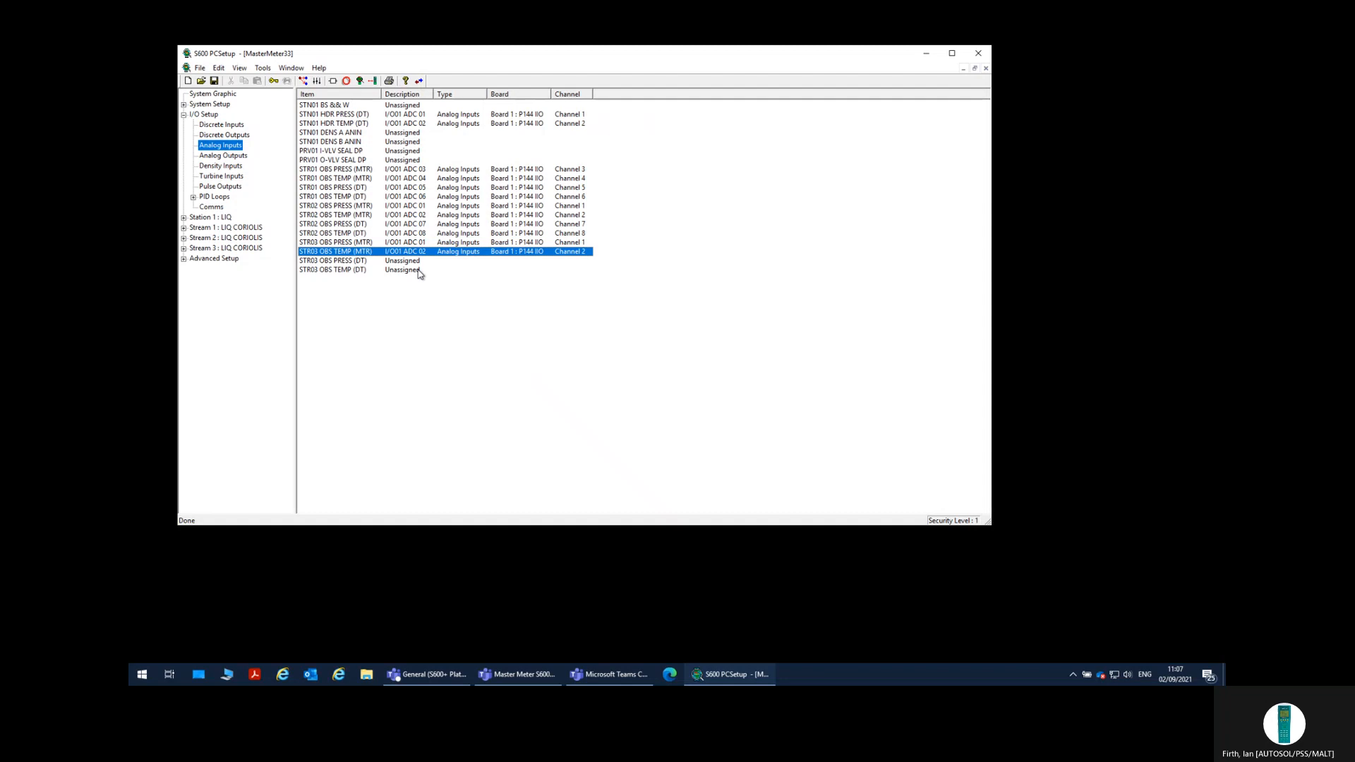
Step: Assign the stream 3 pressure STR03 OBS PRESS (DT) as an analog input on Board 1 P144 IIO, Channel 9
{"action": "double_click", "coordinate": [395, 261]}
{"action": "left_click", "coordinate": [502, 240]}
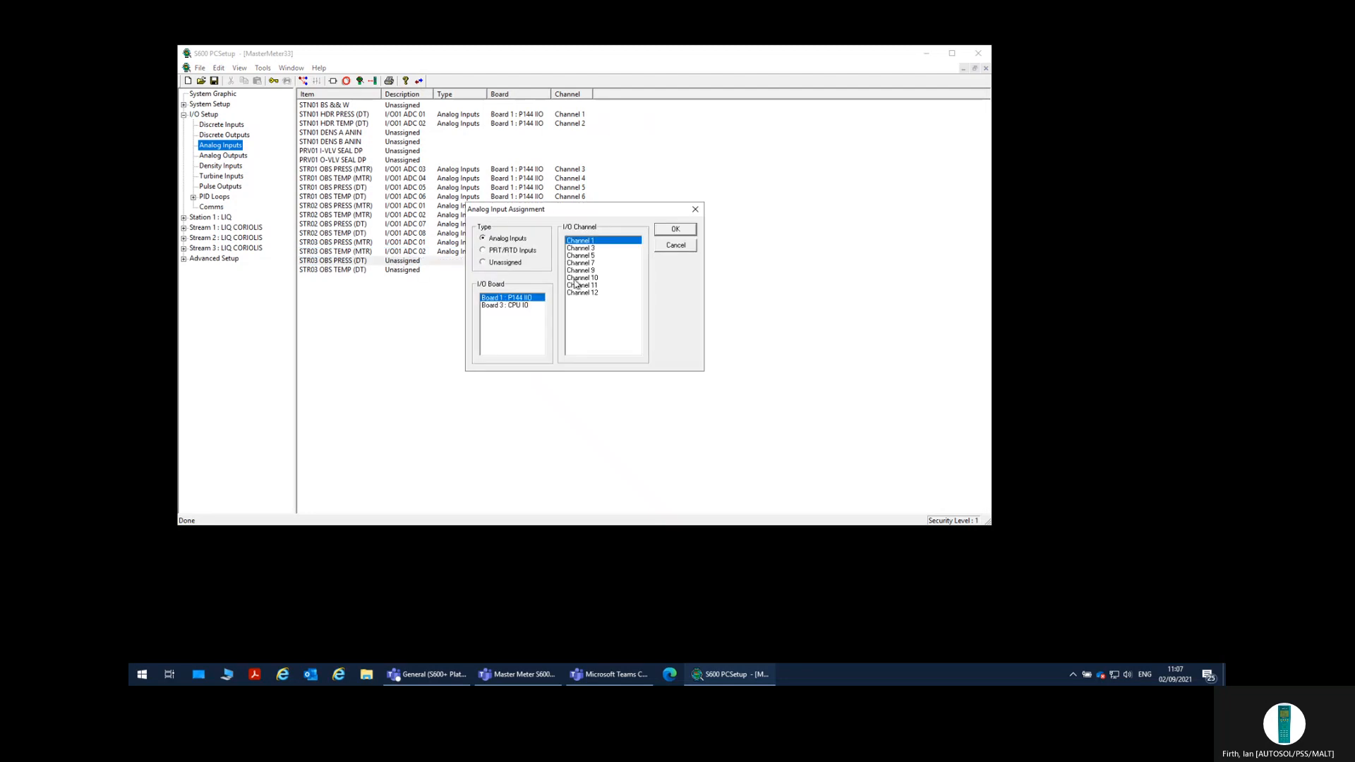
{"action": "left_click", "coordinate": [591, 271]}
{"action": "left_click", "coordinate": [670, 234]}
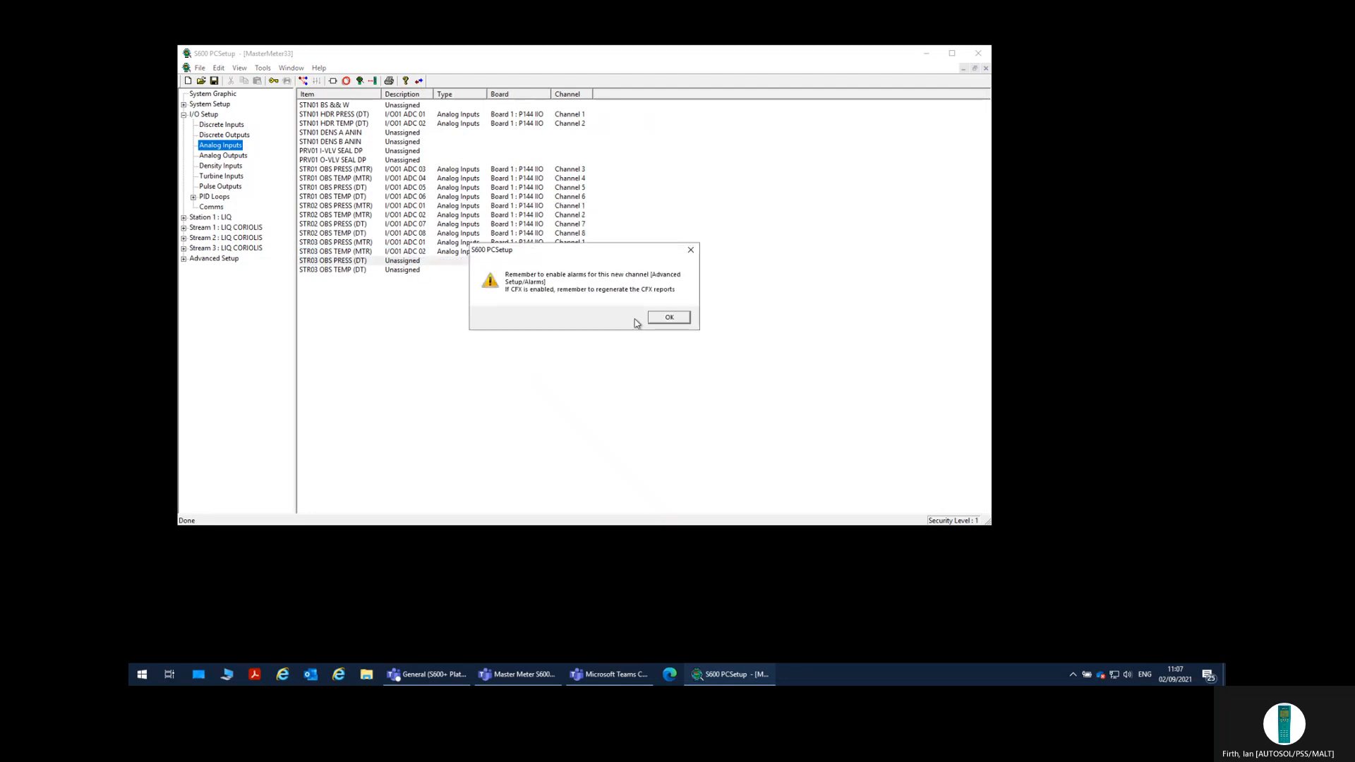
{"action": "left_click", "coordinate": [659, 317]}
Step: Assign the stream 3 temperature STR03 OBS TEMP (DT) as an analog input on Board 1 P144 IIO, Channel 10
{"action": "double_click", "coordinate": [394, 269]}
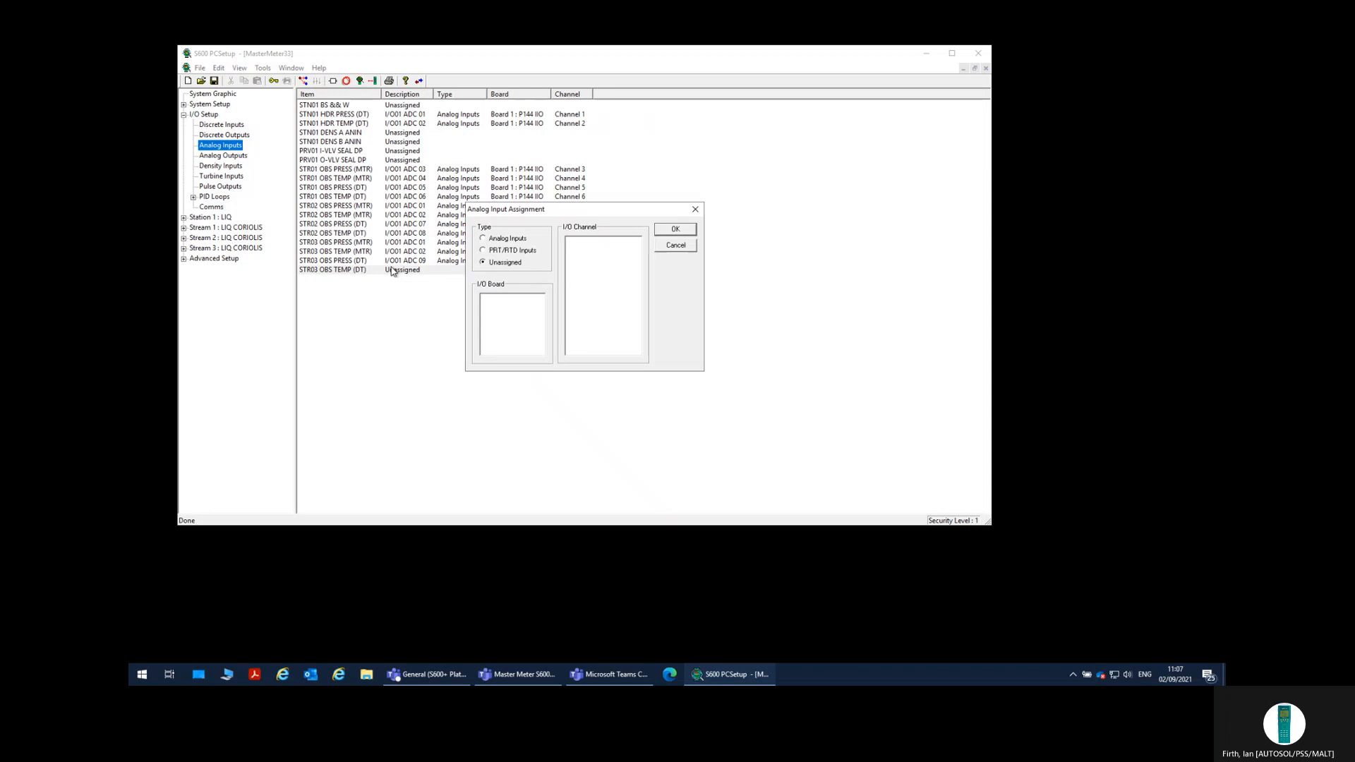
{"action": "left_click", "coordinate": [496, 240]}
{"action": "left_click", "coordinate": [584, 272]}
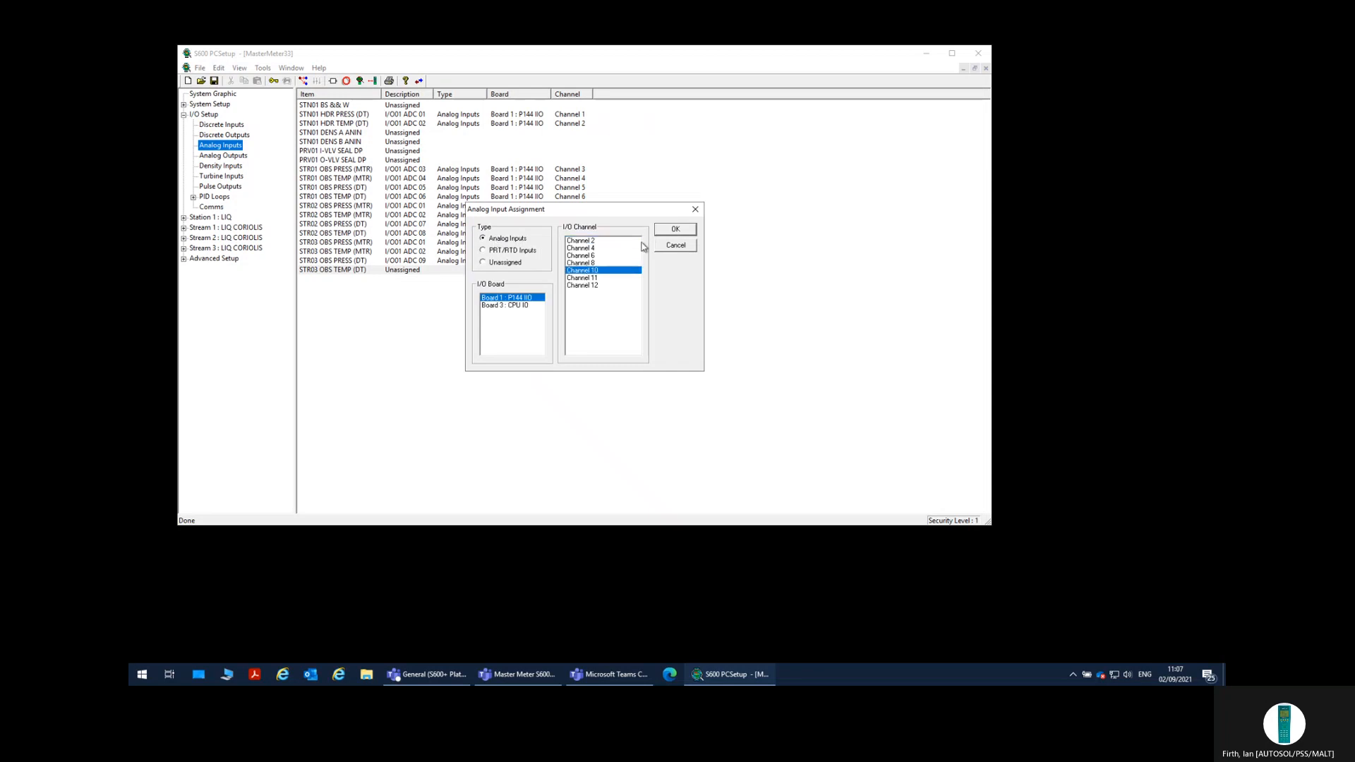
{"action": "left_click", "coordinate": [665, 234]}
{"action": "left_click", "coordinate": [683, 321]}
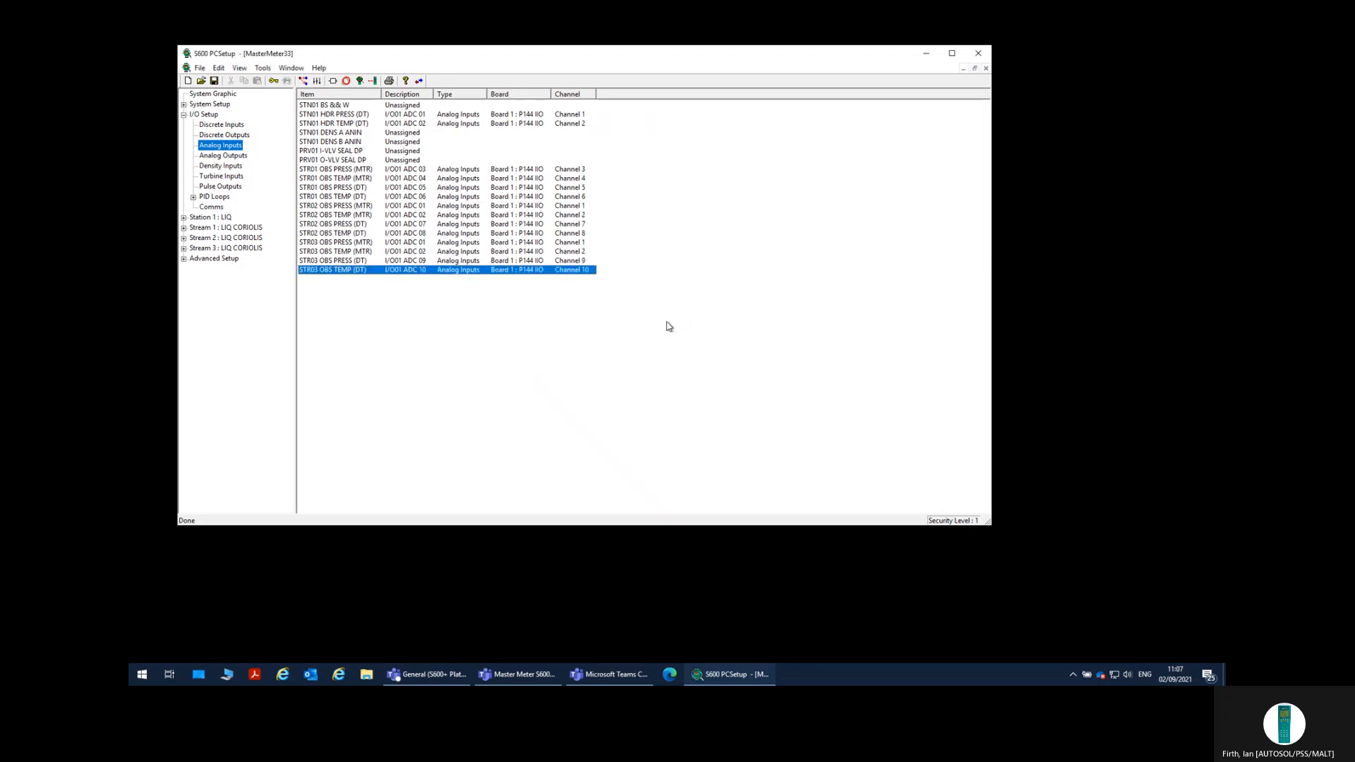
Step: Check the channel settings of the station header pressure input STN01 HDR PRESS (DT), including its initial mode options
{"action": "left_click", "coordinate": [320, 117]}
{"action": "right_click", "coordinate": [320, 117]}
{"action": "left_click", "coordinate": [336, 136]}
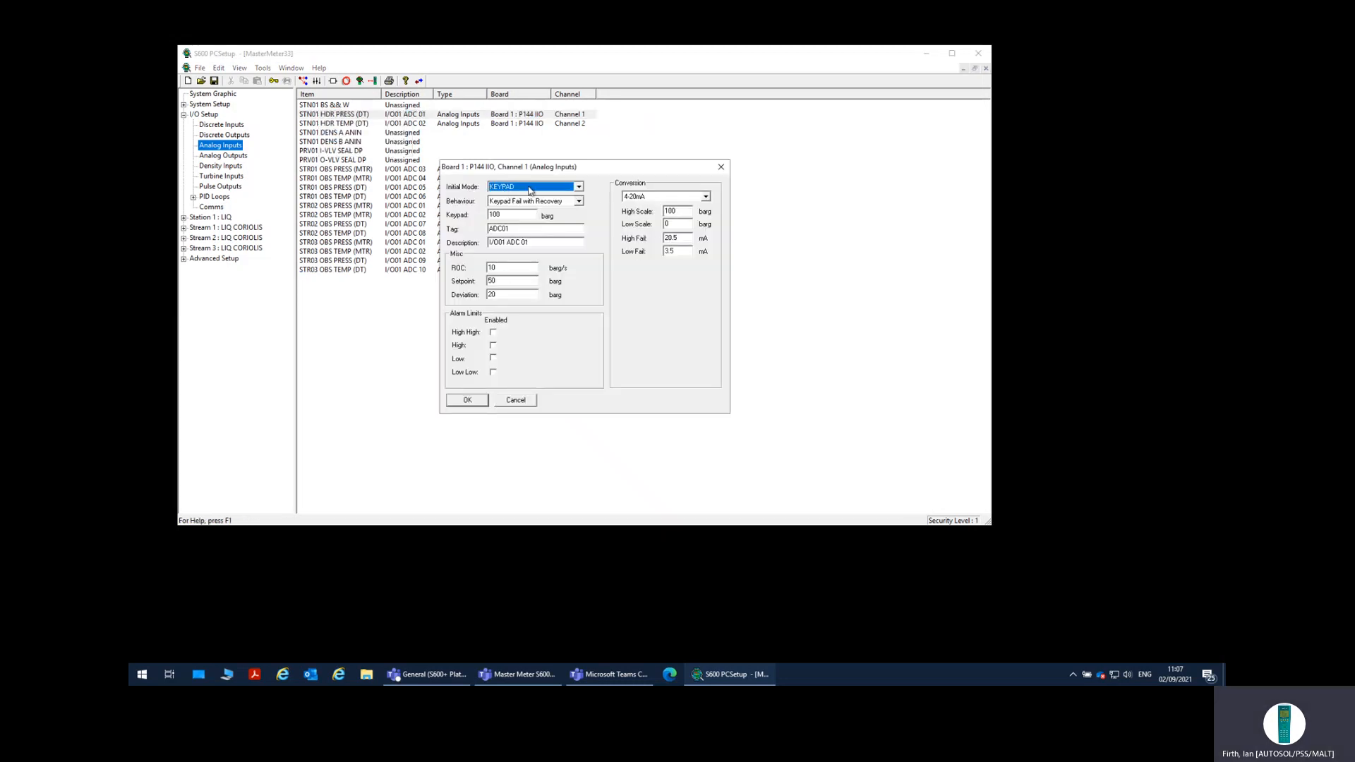
{"action": "left_click", "coordinate": [577, 187]}
{"action": "left_click", "coordinate": [573, 202]}
{"action": "left_click", "coordinate": [468, 404]}
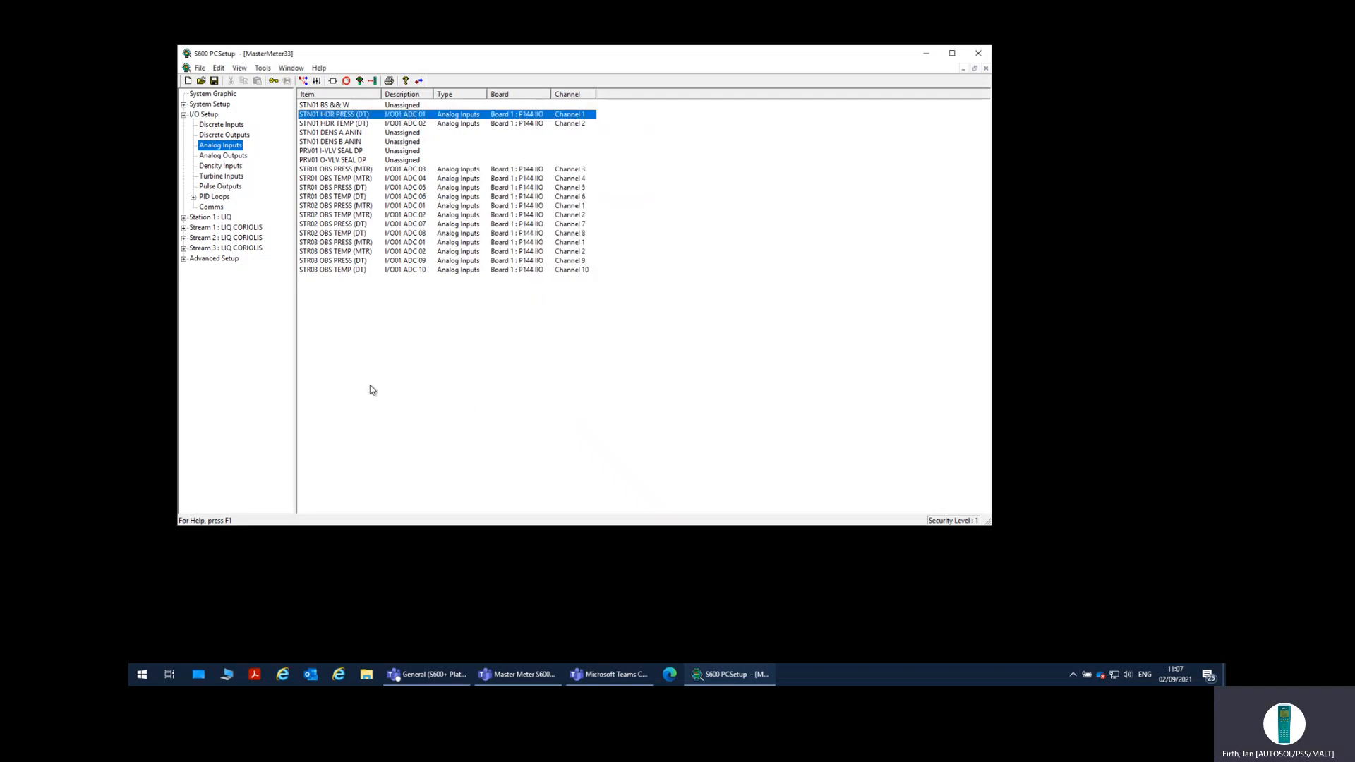
Step: Assign the station densitometer input STN01 DENS A FREQUENCY to Board 1 P144 IIO, Channel 1
{"action": "left_click", "coordinate": [223, 157]}
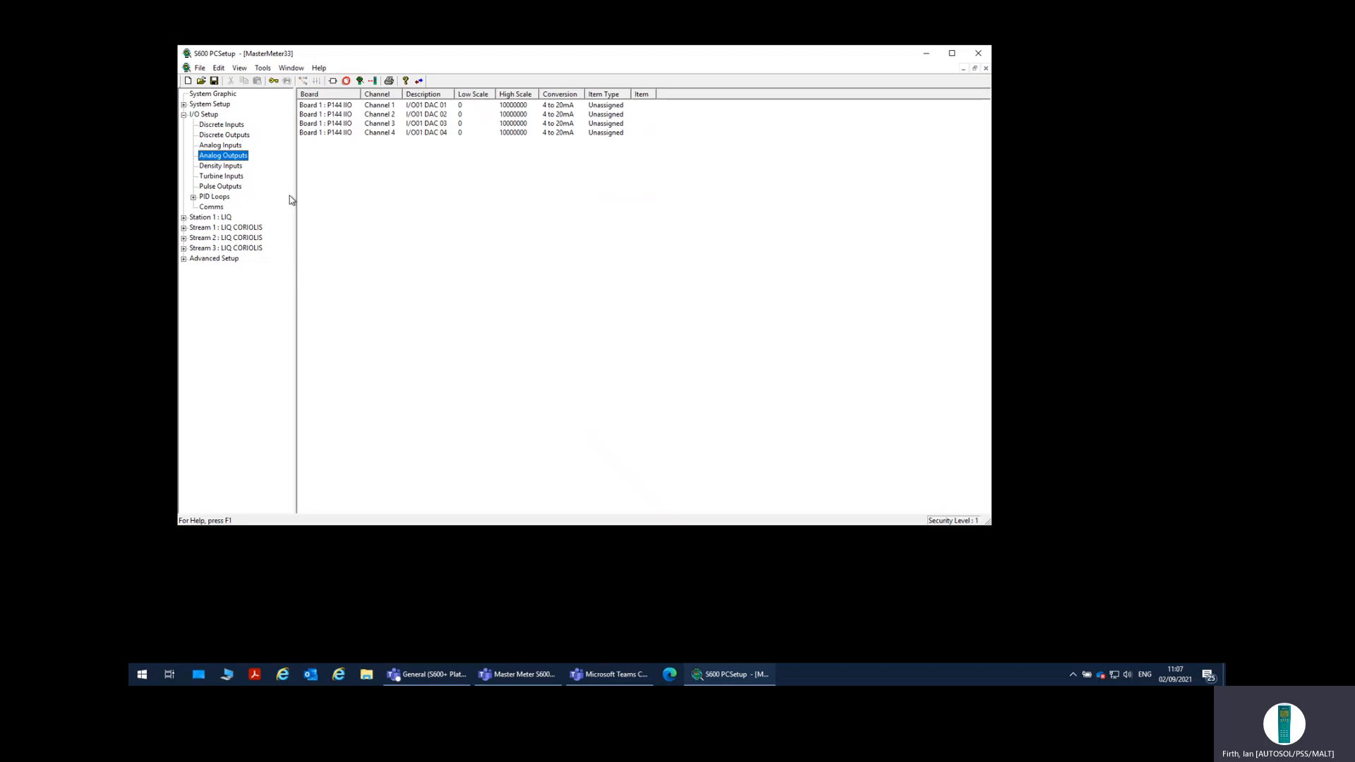
{"action": "left_click", "coordinate": [219, 167]}
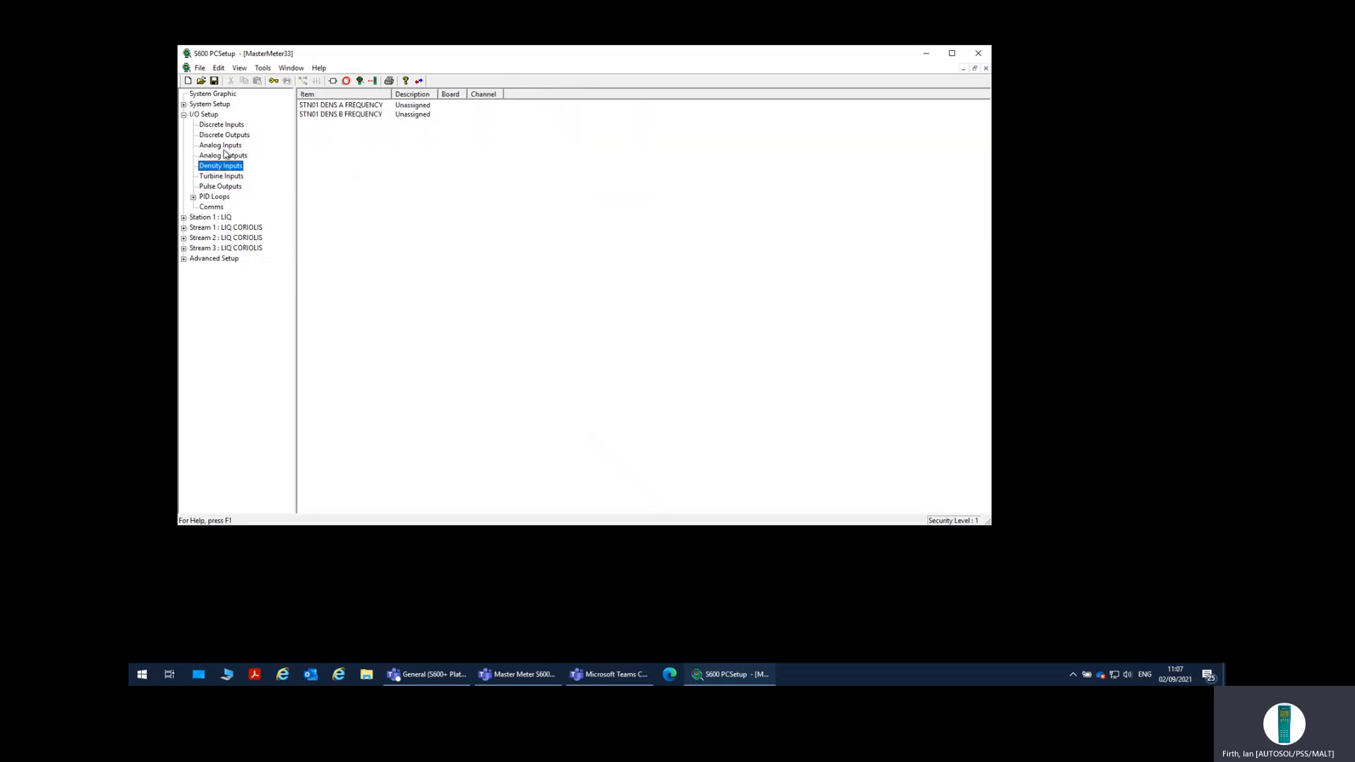
{"action": "double_click", "coordinate": [319, 105]}
{"action": "left_click", "coordinate": [499, 257]}
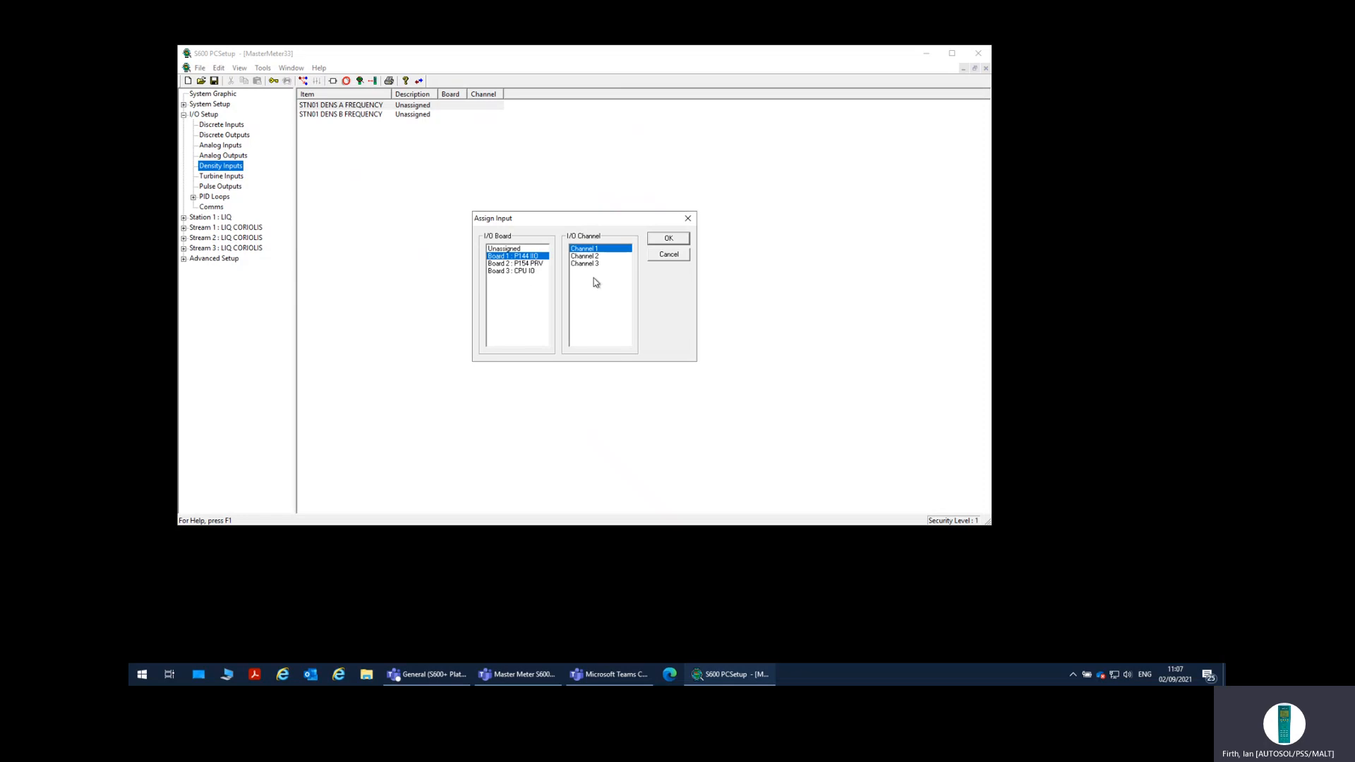
{"action": "left_click", "coordinate": [668, 238]}
{"action": "left_click", "coordinate": [668, 317]}
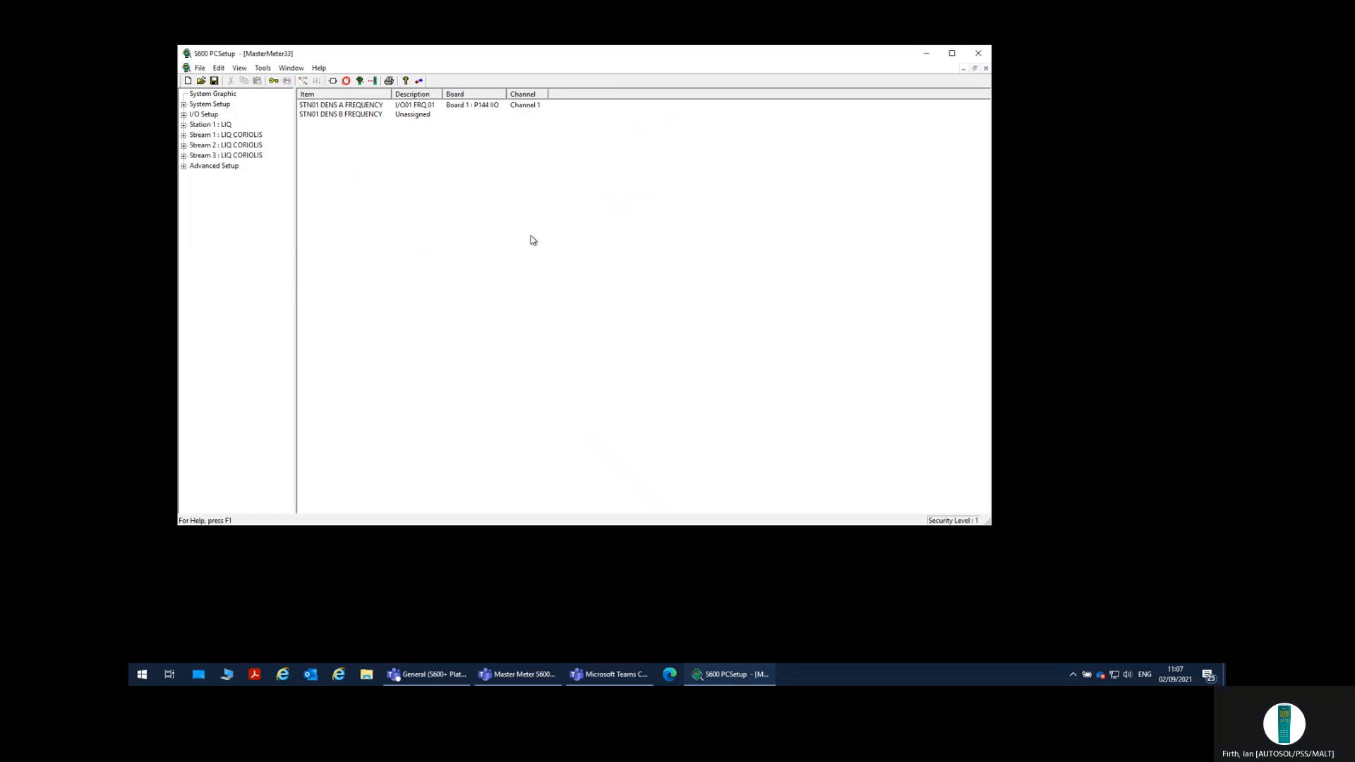
Step: Assign the station densitometer input STN01 DENS B FREQUENCY to Board 1 P144 IIO, Channel 2
{"action": "double_click", "coordinate": [334, 114]}
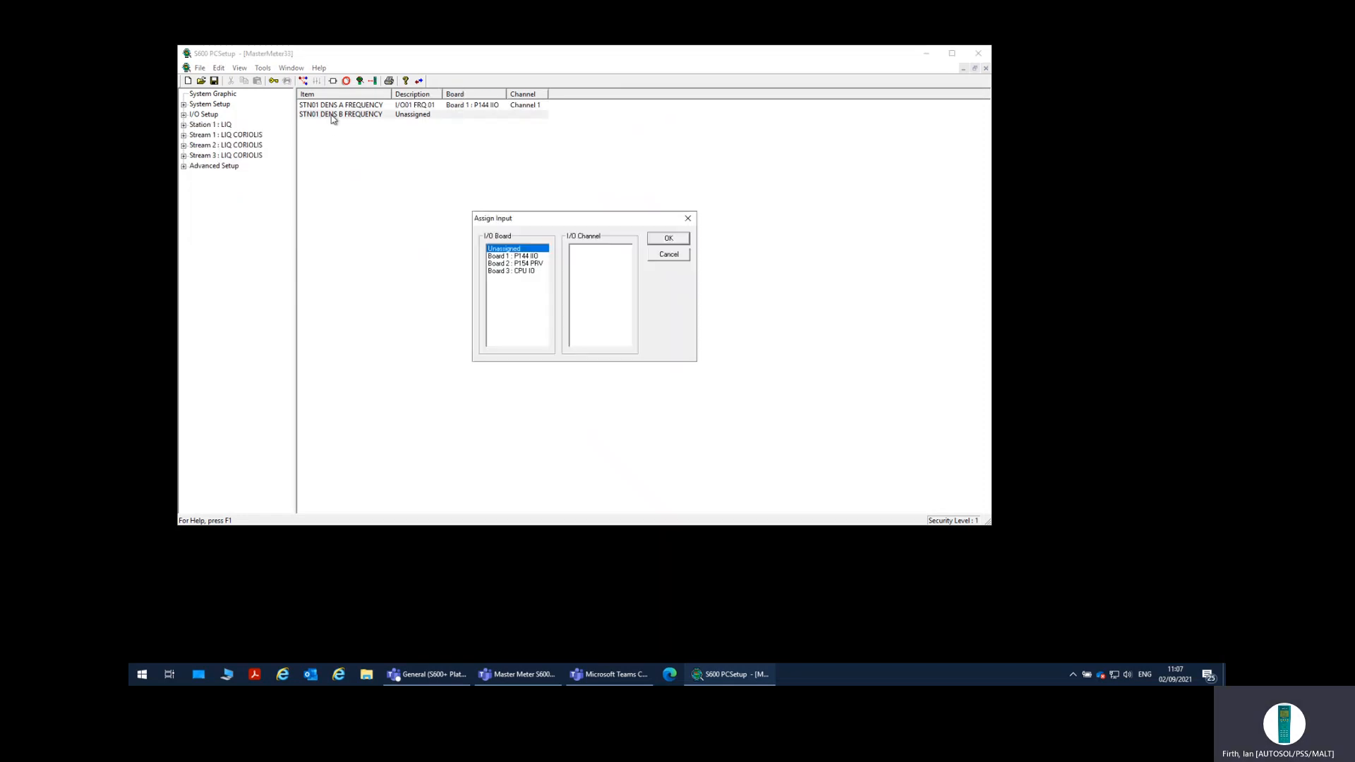
{"action": "left_click", "coordinate": [499, 256]}
{"action": "left_click", "coordinate": [585, 256]}
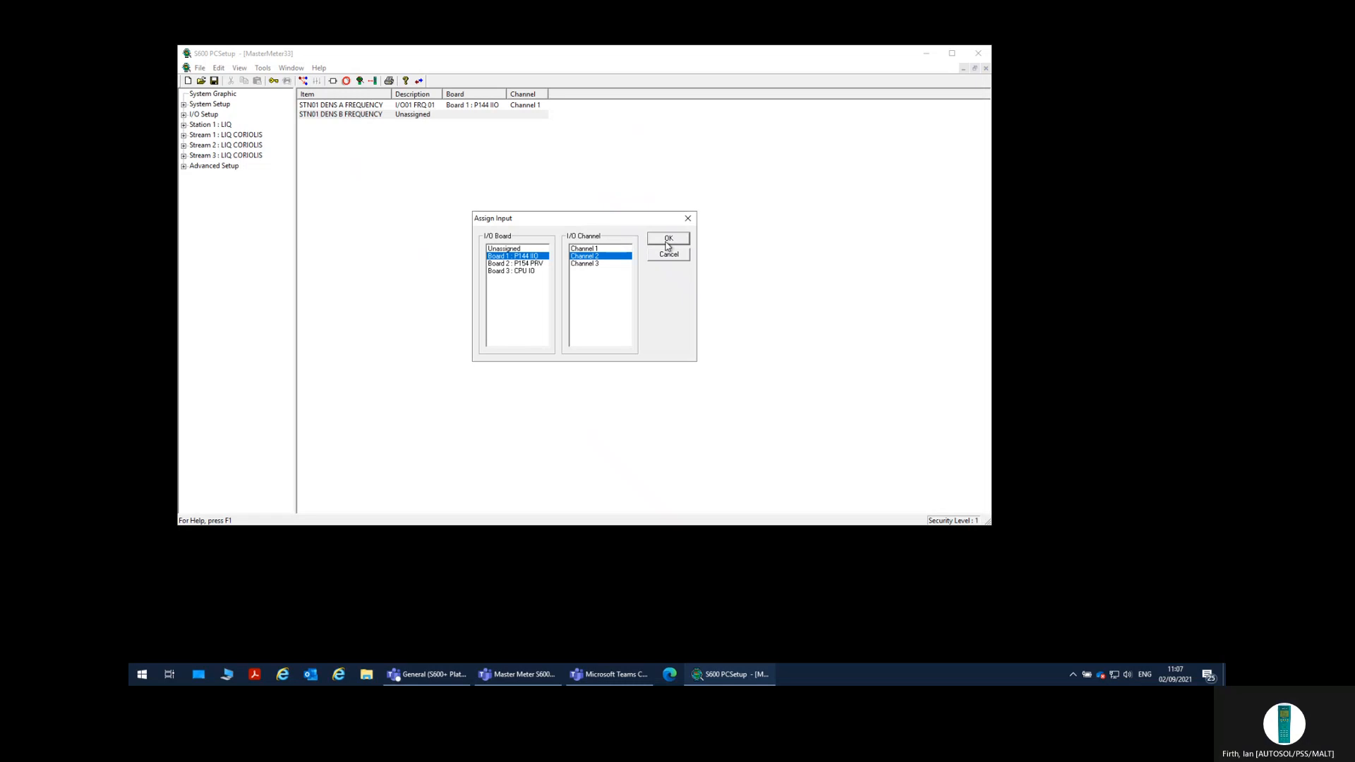
{"action": "left_click", "coordinate": [668, 240]}
{"action": "left_click", "coordinate": [668, 317]}
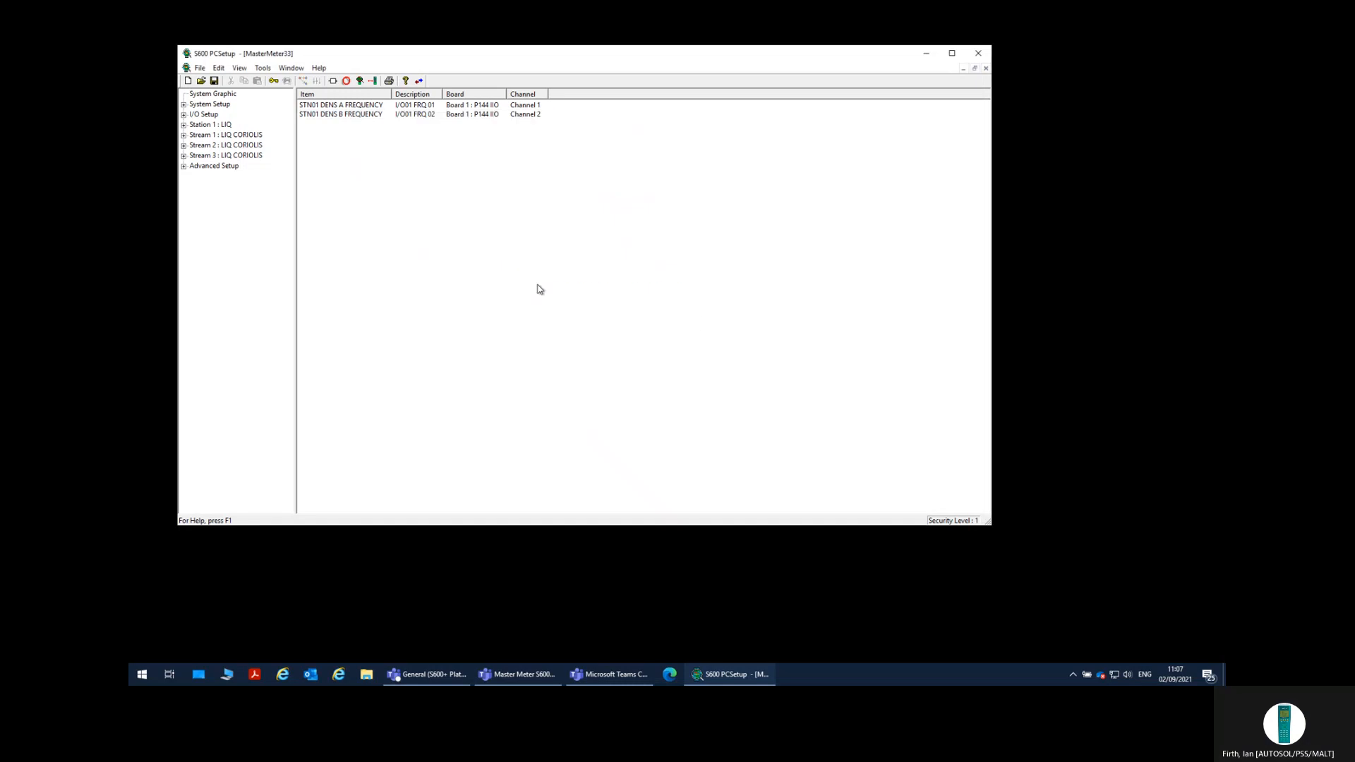
Step: Assign the turbine input STR01 PULSE INPUT as Dual Level A on Board 2 P154 PRV, Channels 2 & 3
{"action": "left_click", "coordinate": [184, 114]}
{"action": "left_click", "coordinate": [220, 176]}
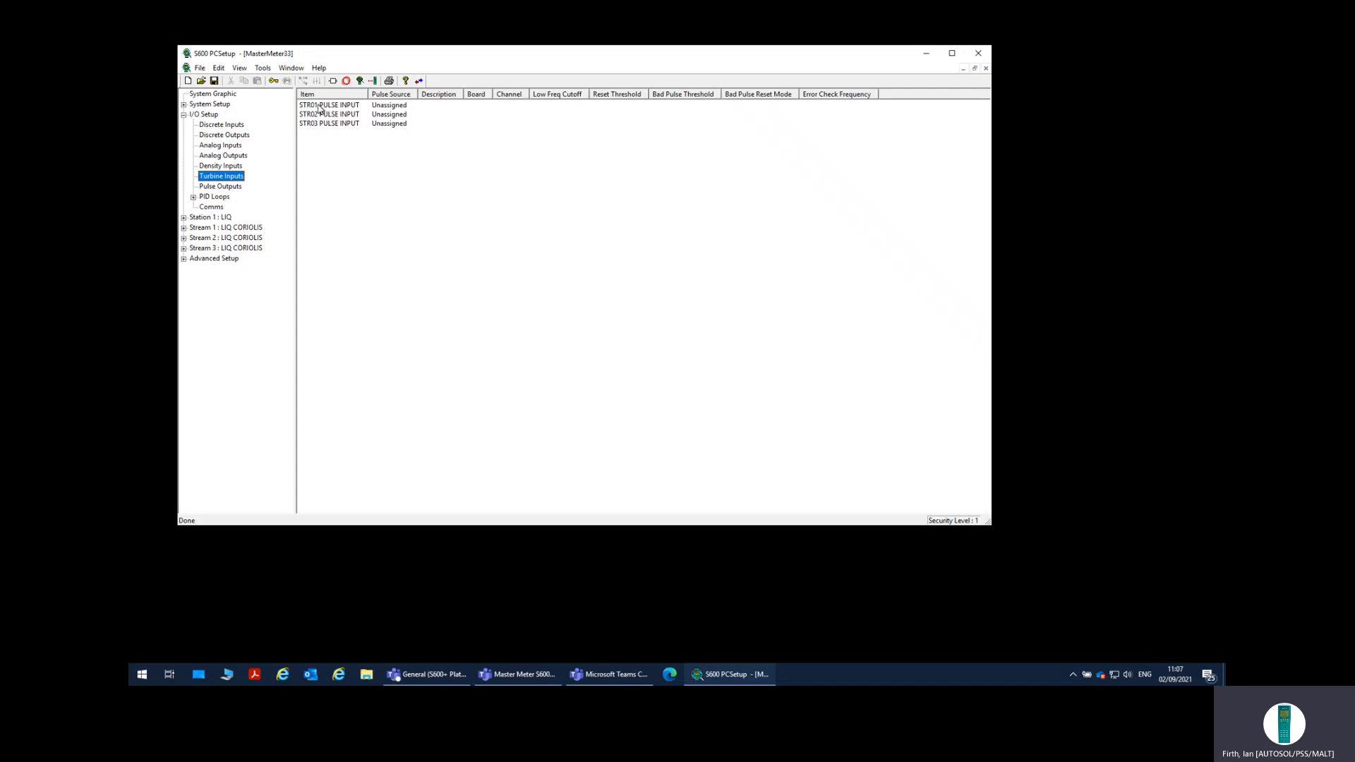
{"action": "double_click", "coordinate": [319, 108]}
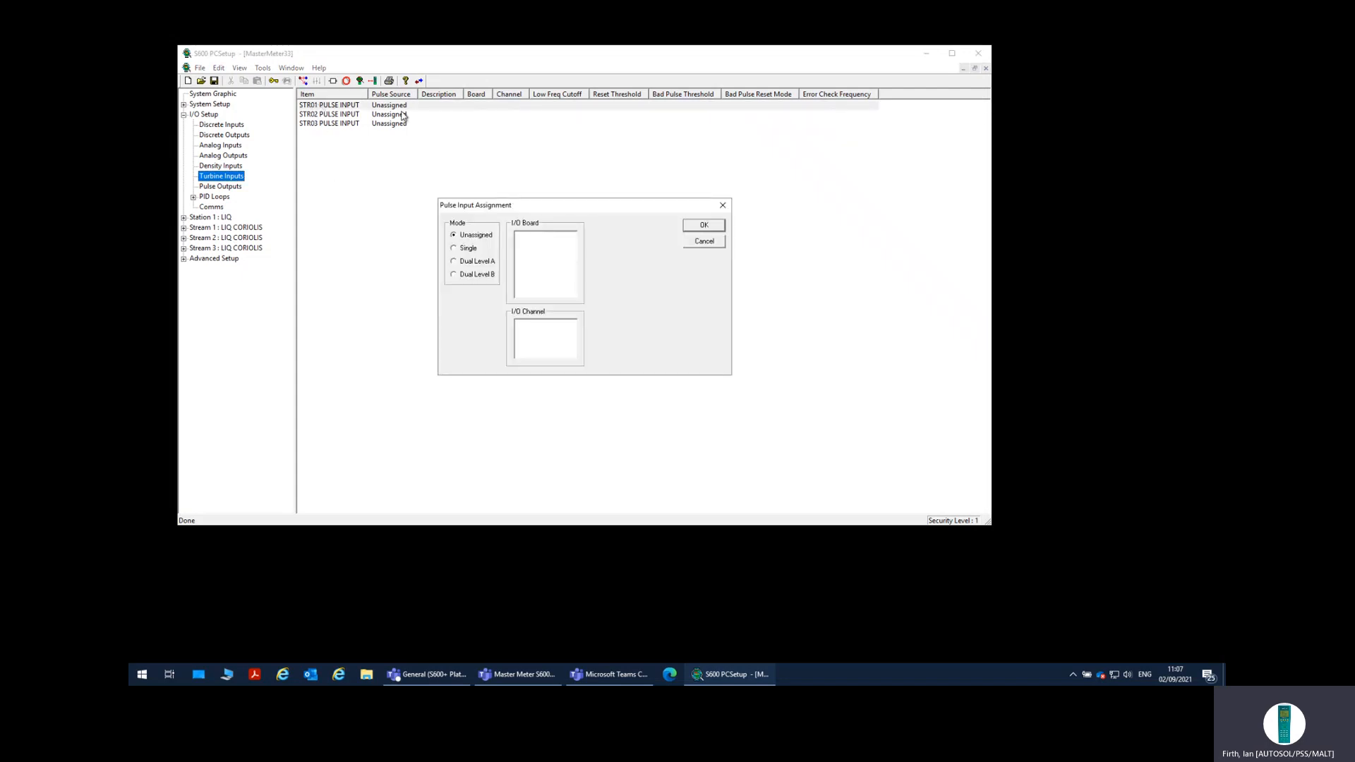
{"action": "left_click", "coordinate": [455, 262]}
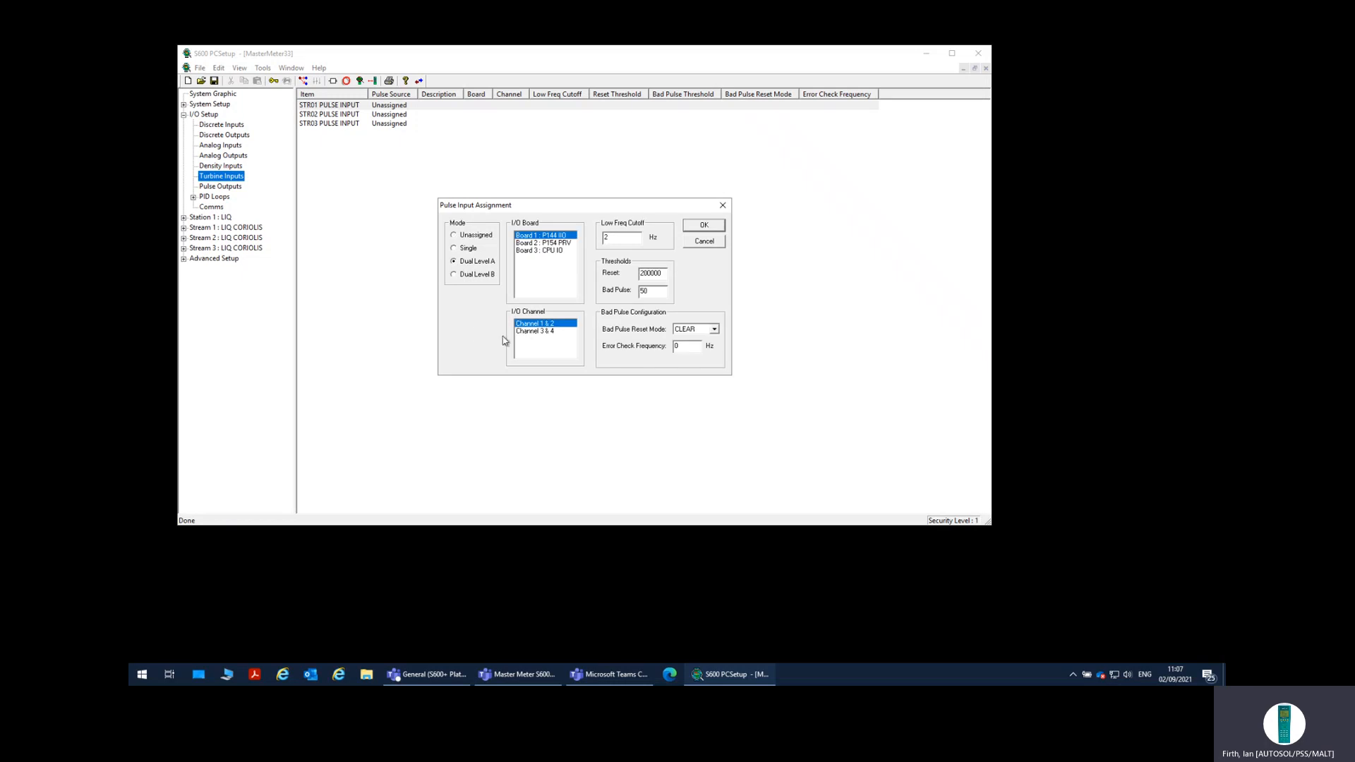
{"action": "left_click", "coordinate": [539, 243]}
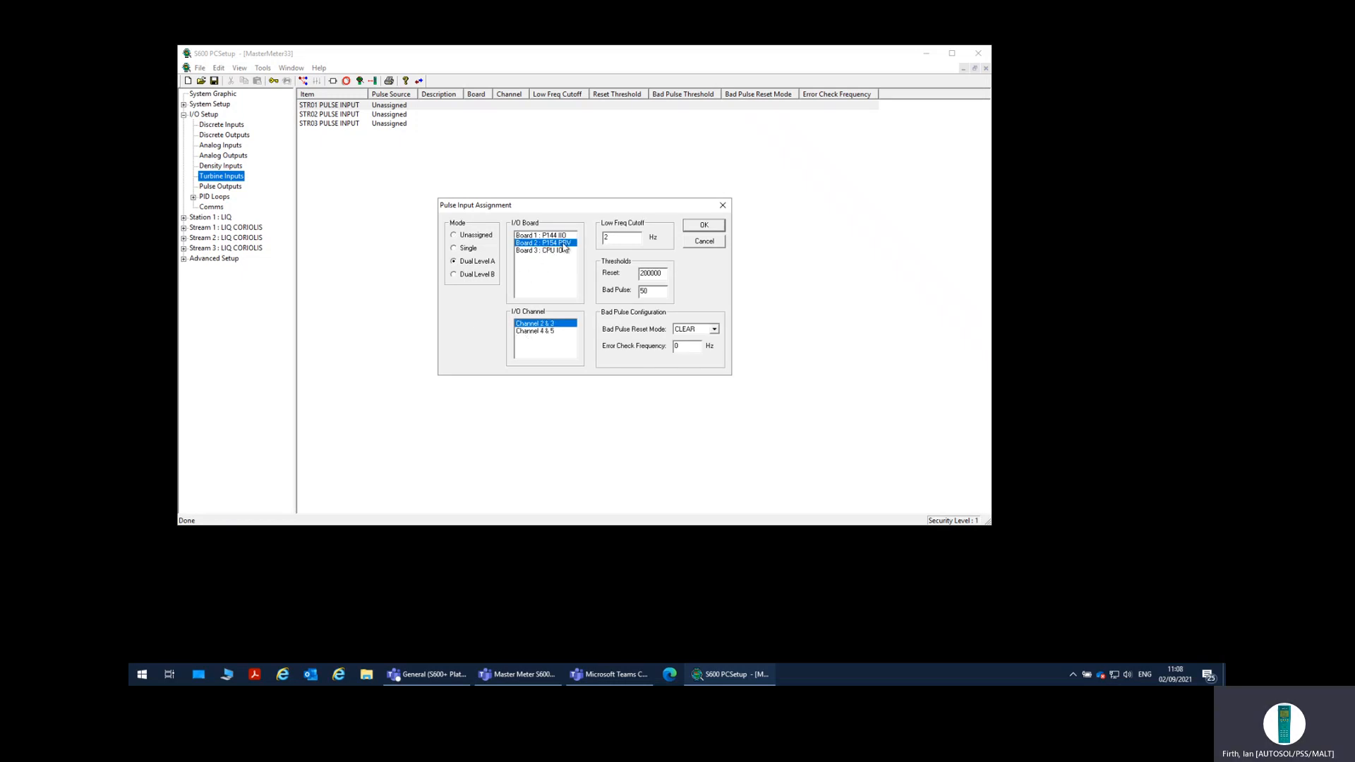
{"action": "left_click", "coordinate": [688, 232]}
{"action": "left_click", "coordinate": [670, 314]}
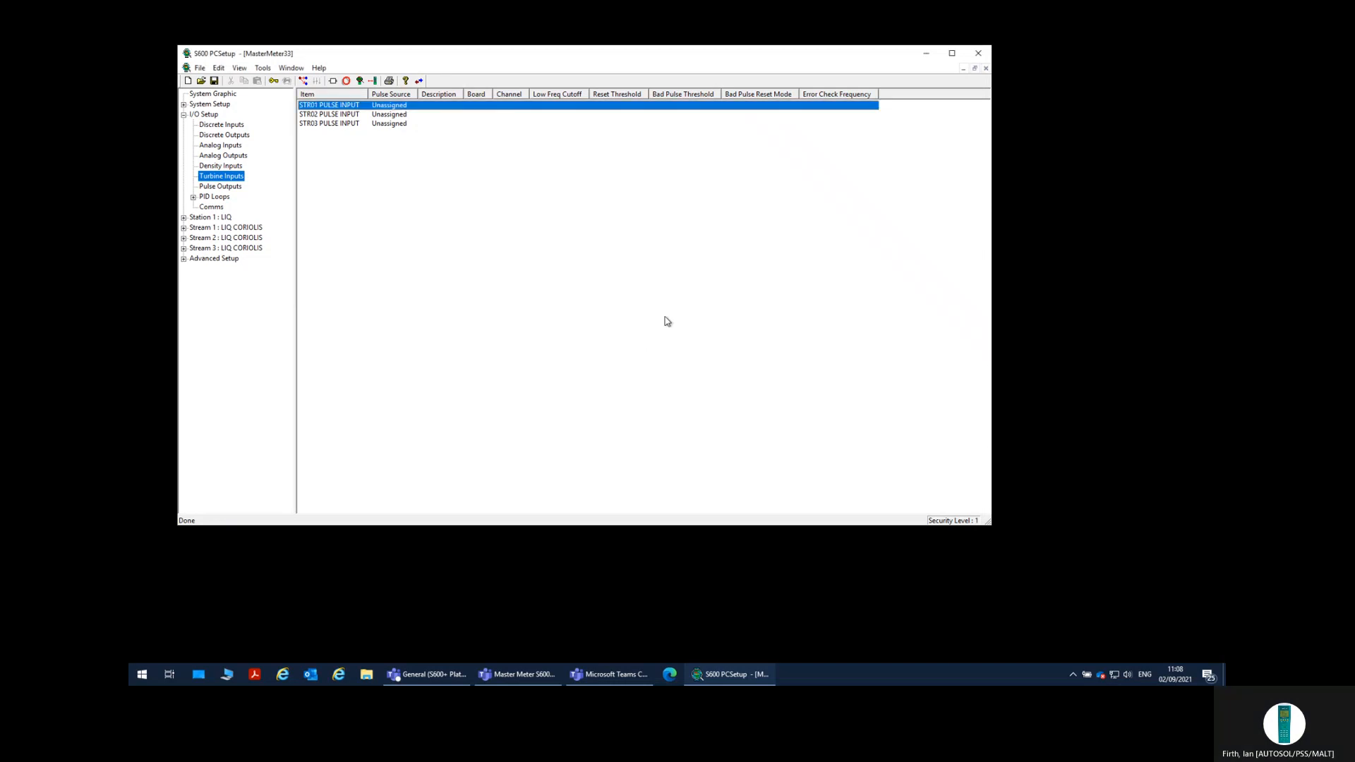
Step: Assign the turbine input STR02 PULSE INPUT as Dual Level A on Board 1 P144 IIO, Channels 1 & 2
{"action": "double_click", "coordinate": [325, 116]}
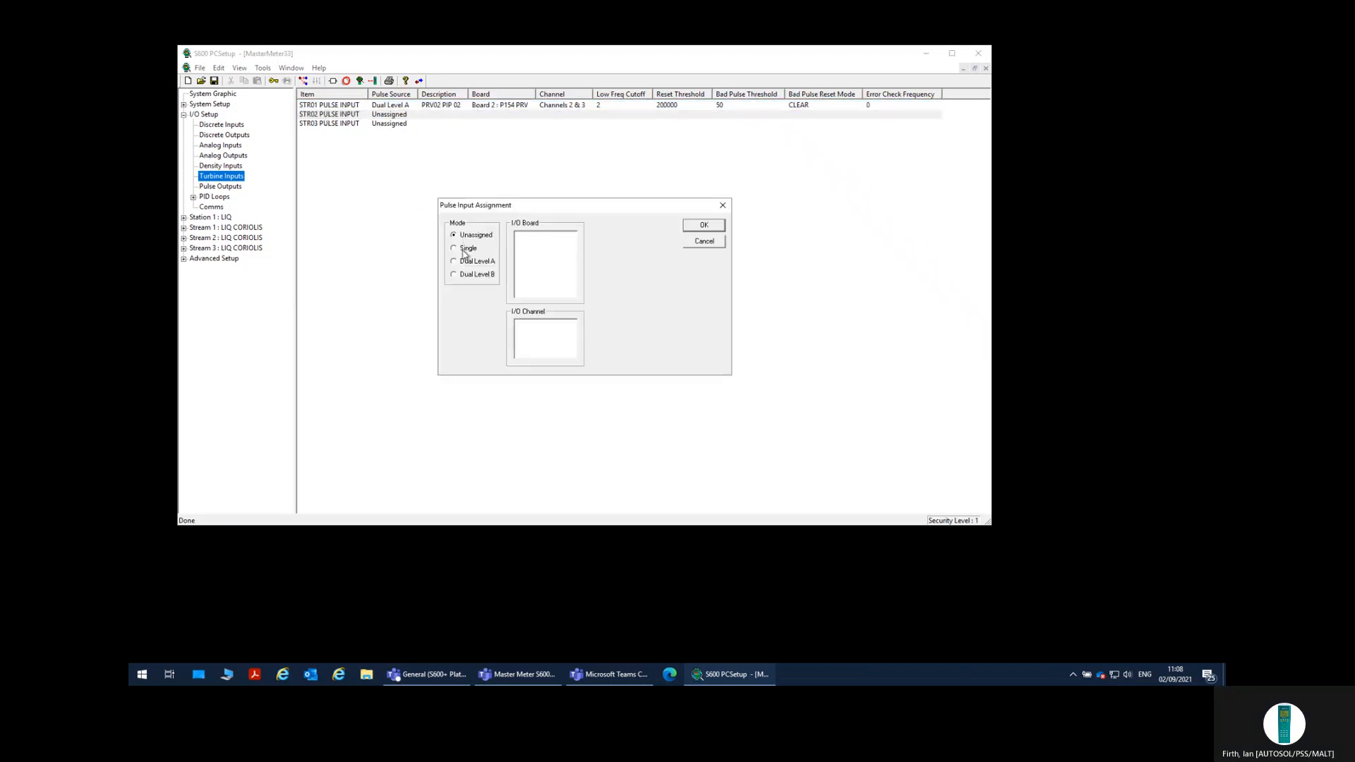
{"action": "left_click", "coordinate": [464, 266]}
{"action": "left_click", "coordinate": [703, 224]}
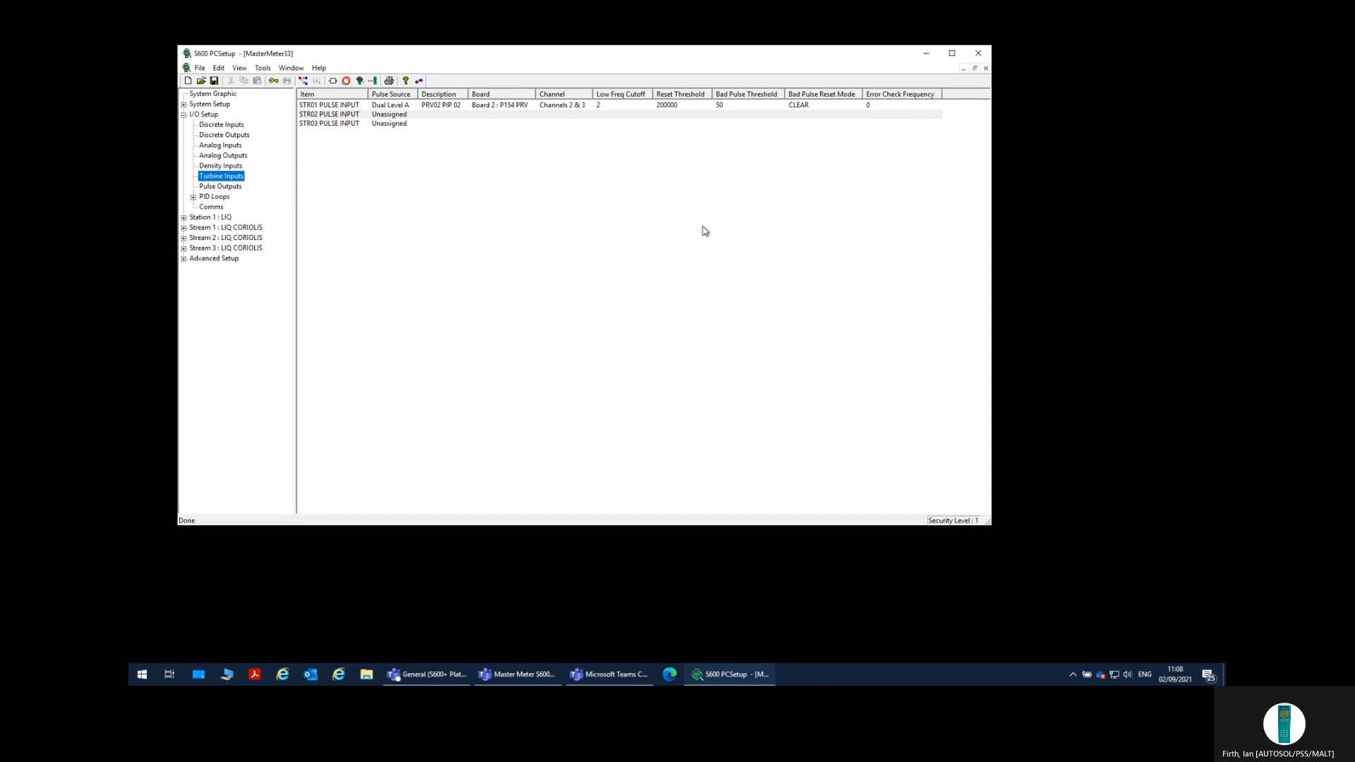
{"action": "left_click", "coordinate": [670, 316]}
Step: Assign the turbine input STR03 PULSE INPUT as Dual Level A on Board 1 P144 IIO, Channels 3 & 4
{"action": "double_click", "coordinate": [346, 124]}
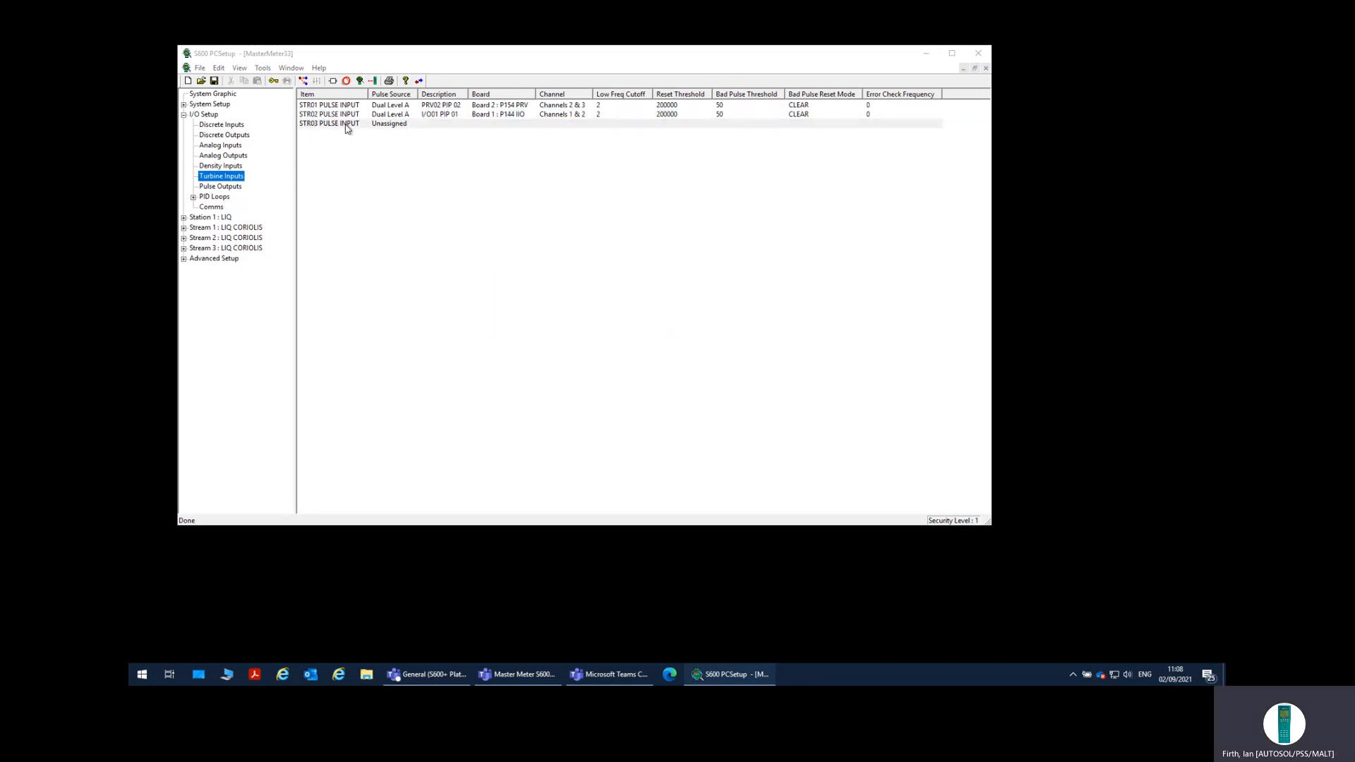
{"action": "left_click", "coordinate": [473, 262]}
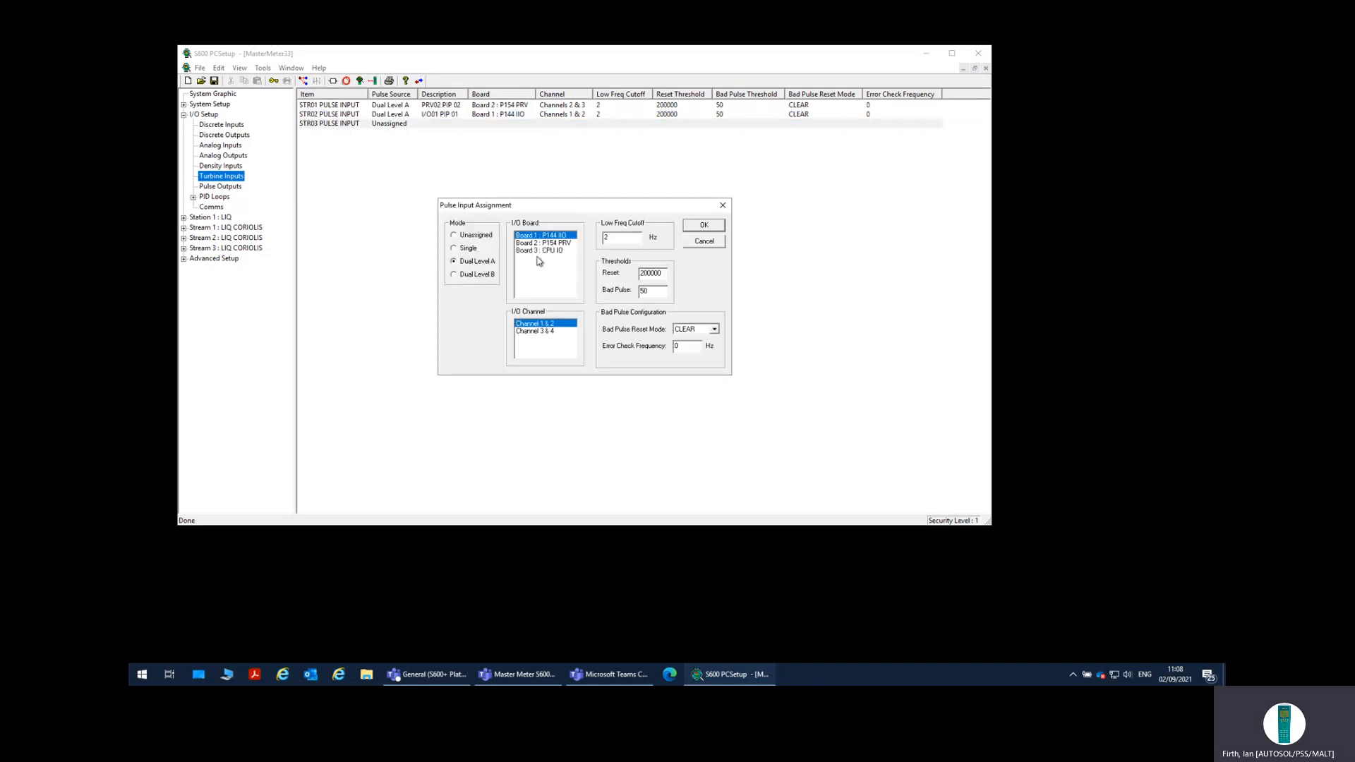
{"action": "left_click", "coordinate": [557, 331]}
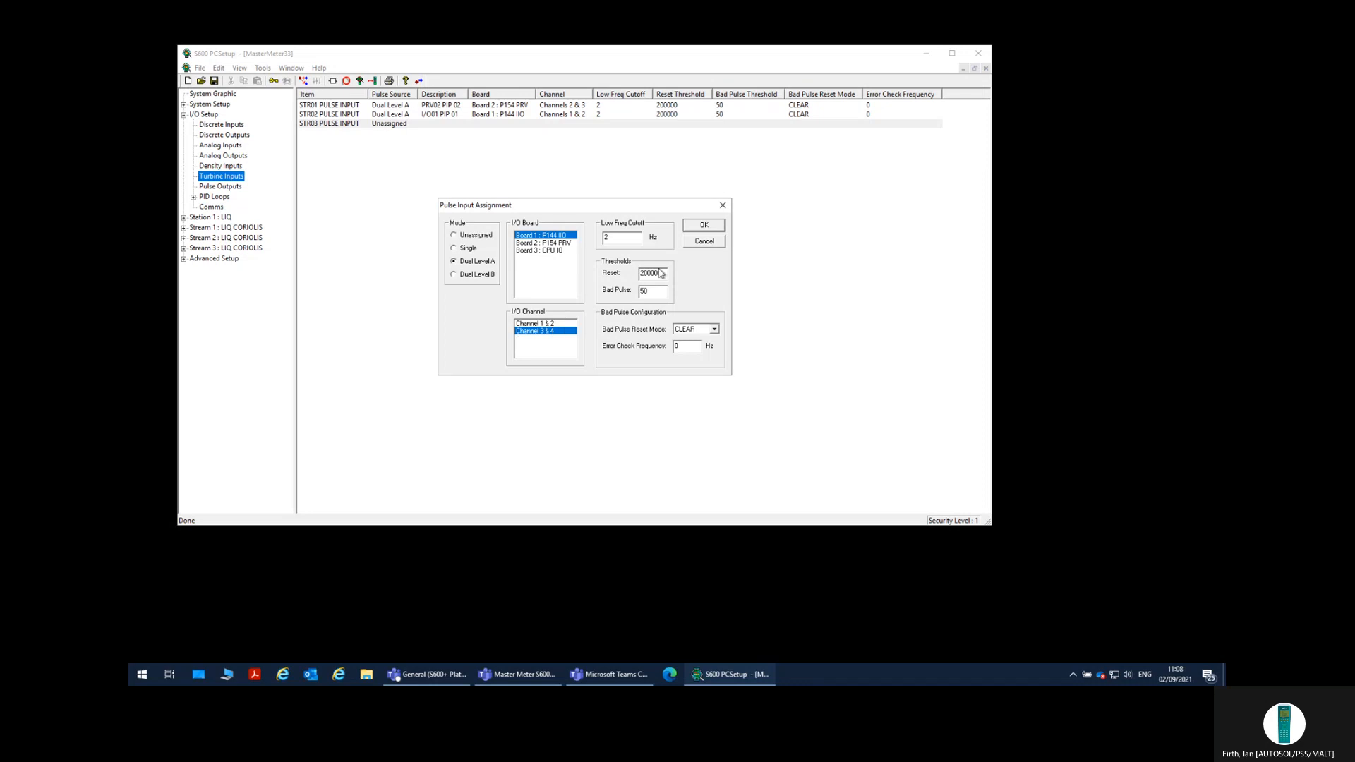
{"action": "left_click", "coordinate": [695, 226]}
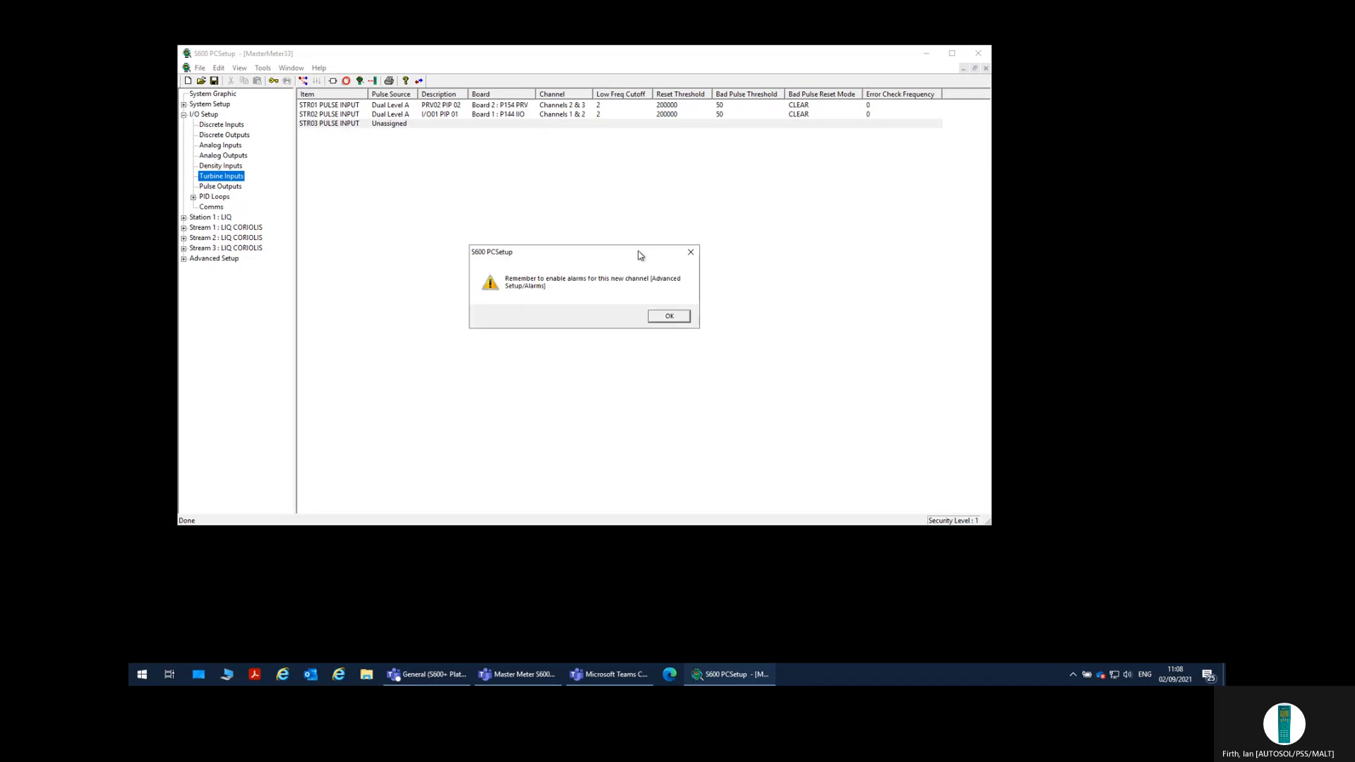
{"action": "left_click", "coordinate": [669, 316]}
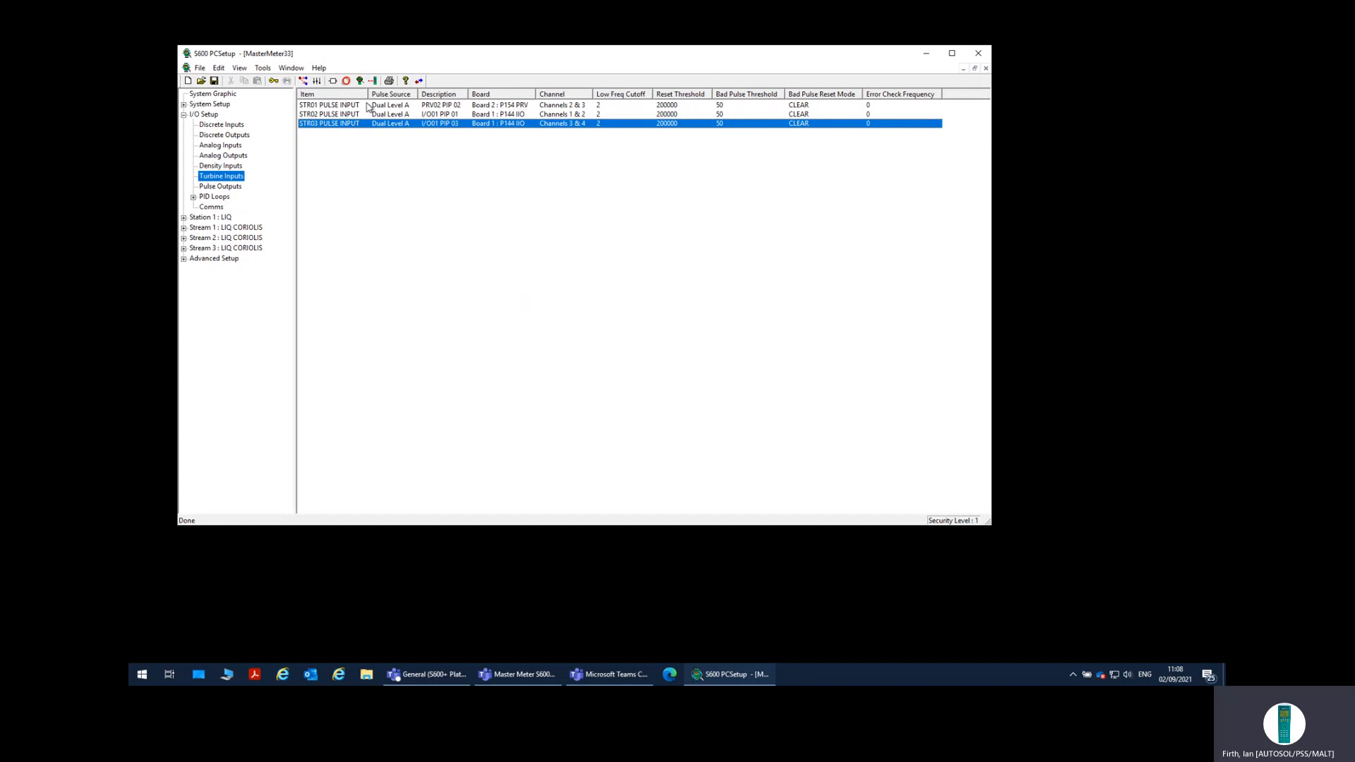
Step: Review the Coriolis comms link settings and station 1's product table and densitometer A and B setup
{"action": "left_click", "coordinate": [206, 207]}
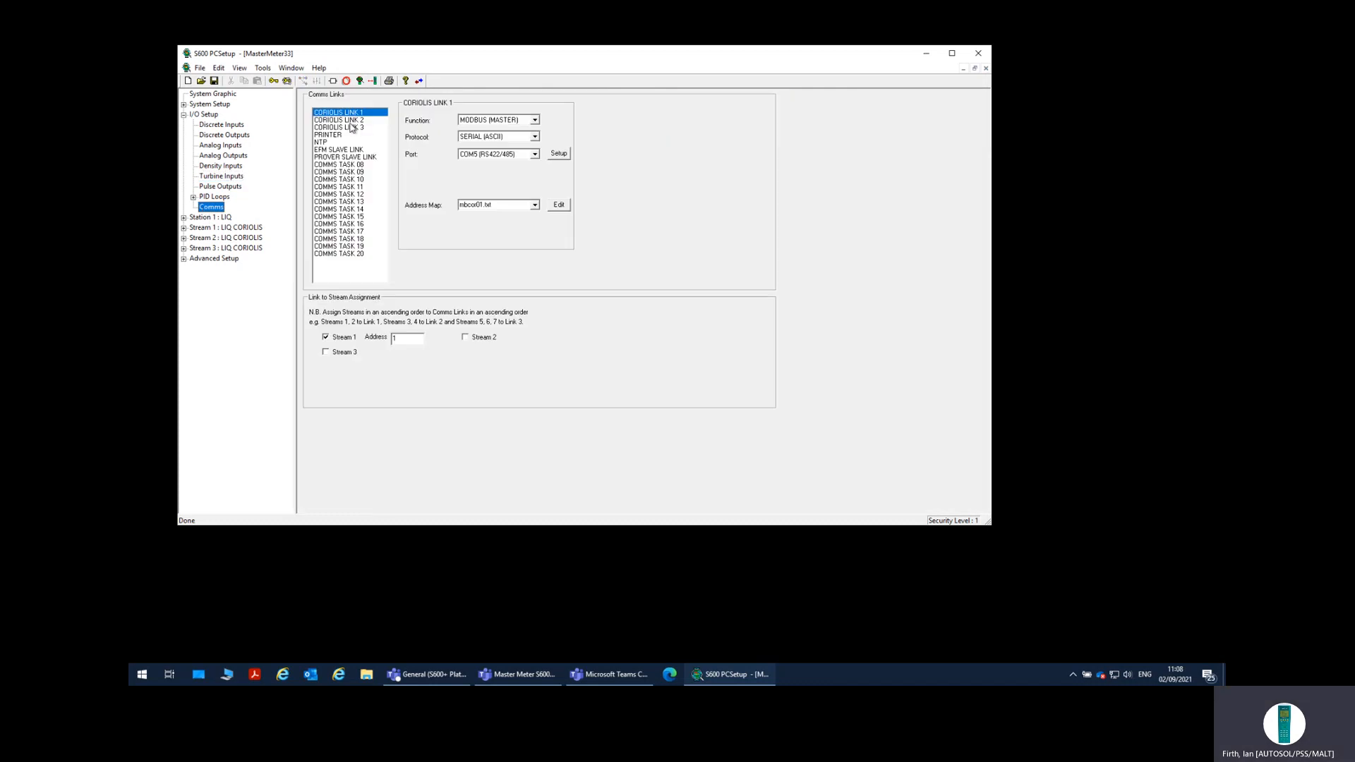
{"action": "left_click", "coordinate": [183, 217]}
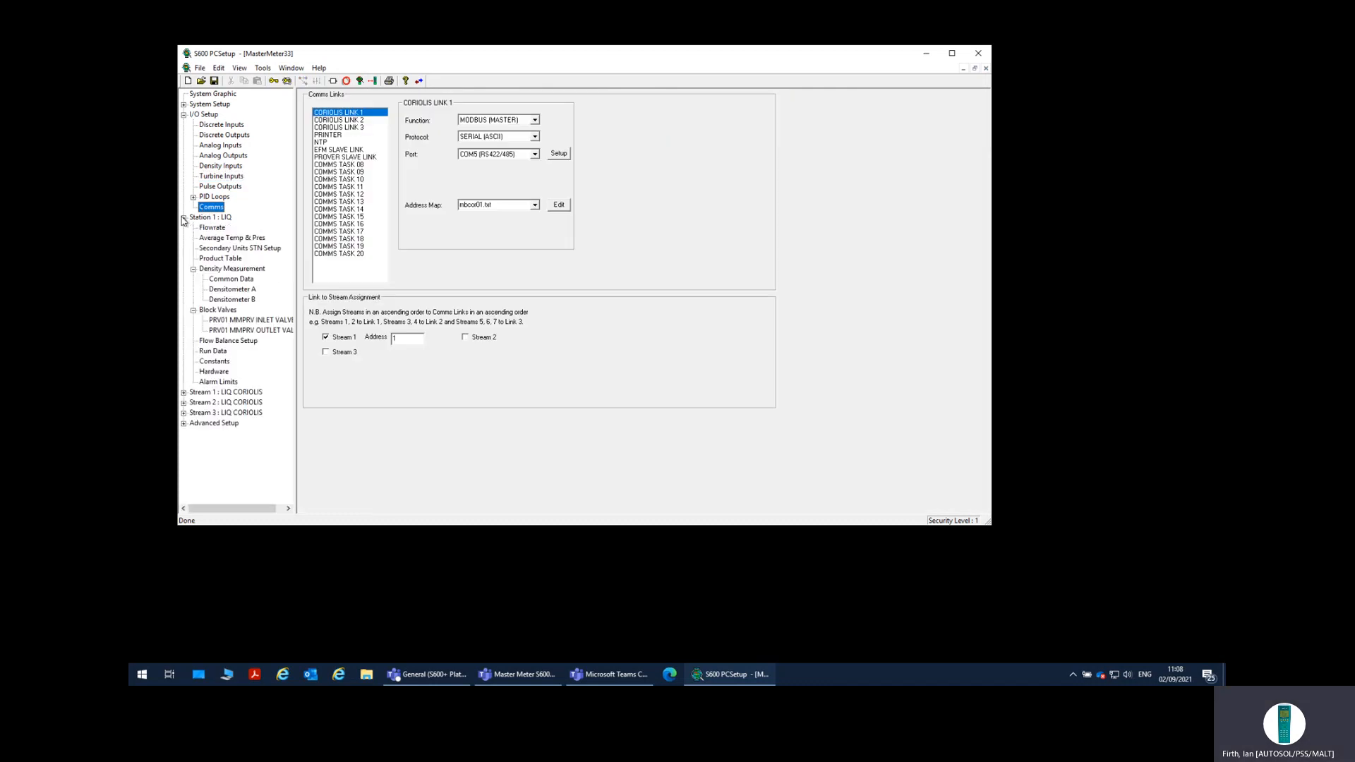
{"action": "left_click", "coordinate": [221, 259]}
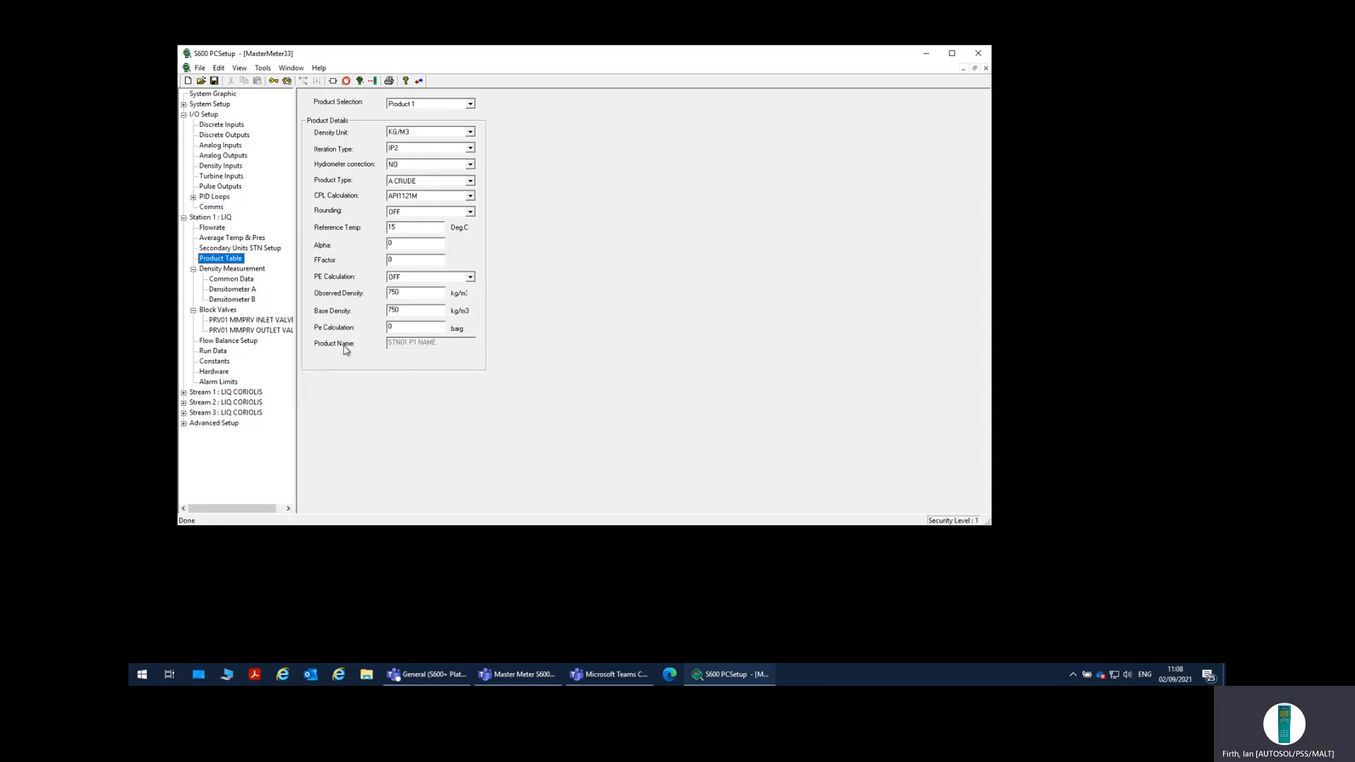
{"action": "left_click", "coordinate": [233, 290]}
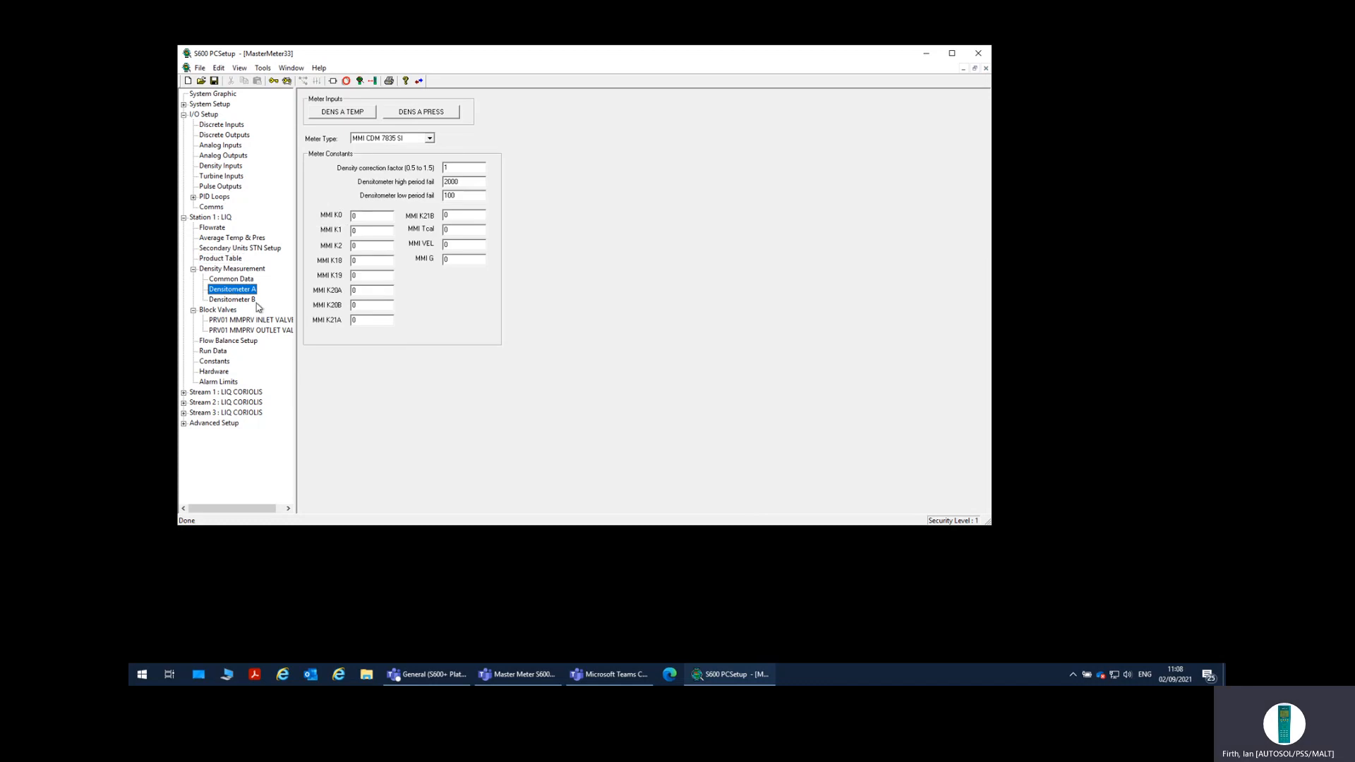
{"action": "left_click", "coordinate": [251, 300]}
Step: Set station 1's flow balance flowrate control to SNAPSHOT and apply the change
{"action": "left_click", "coordinate": [227, 343]}
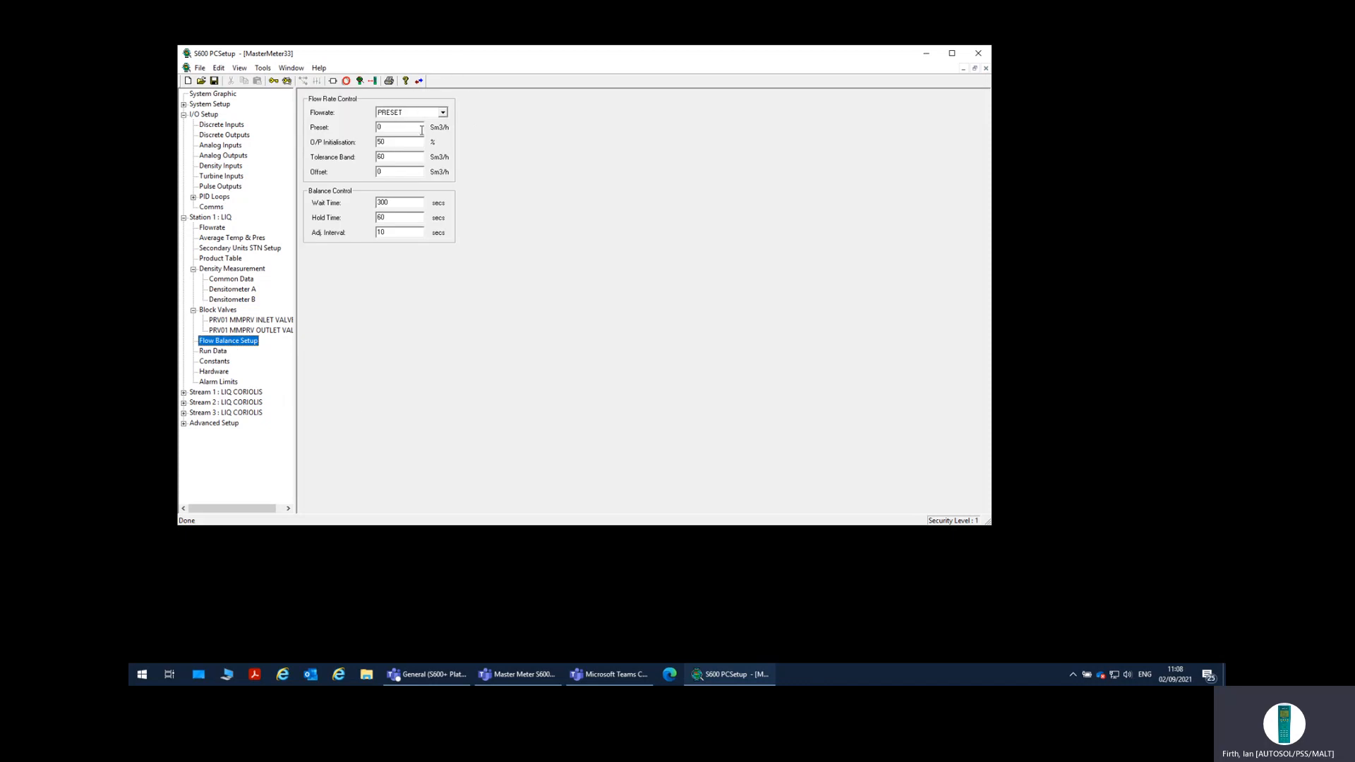
{"action": "left_click", "coordinate": [442, 113]}
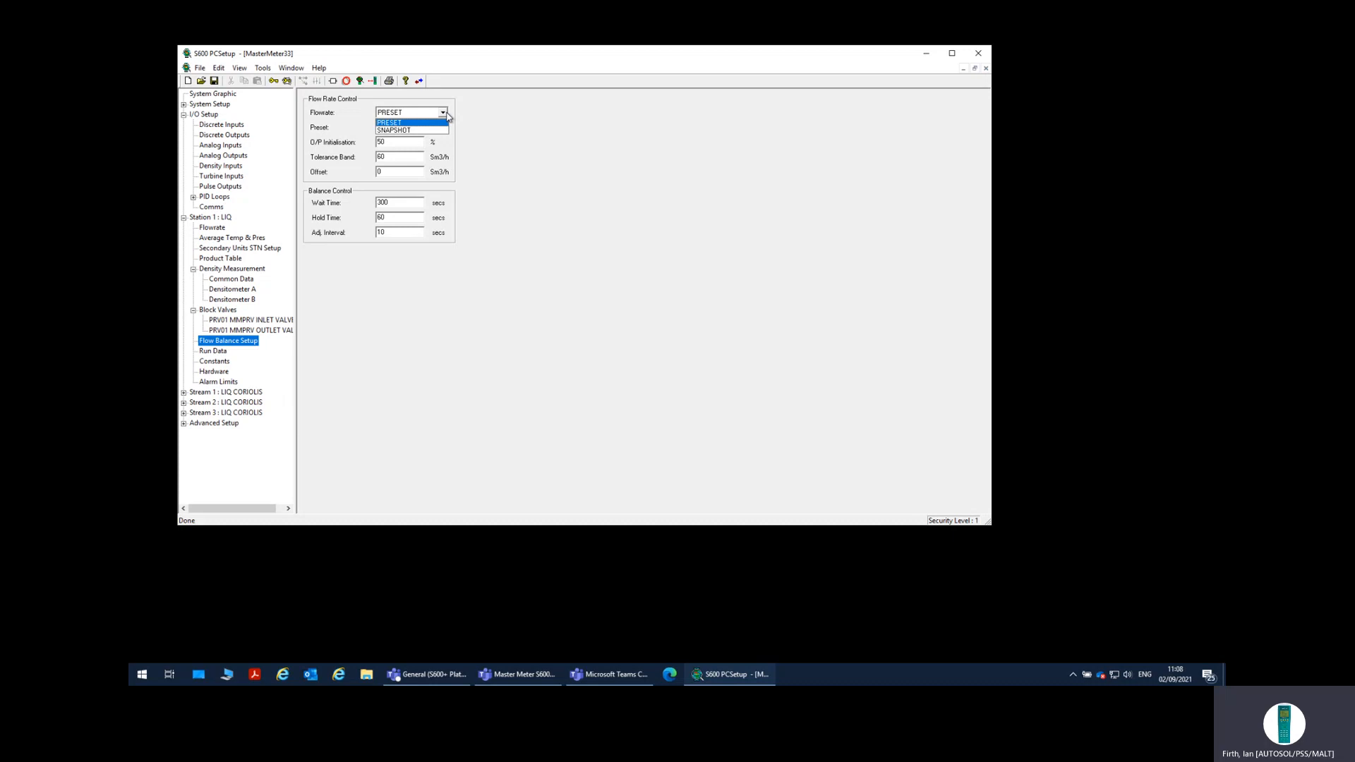
{"action": "left_click", "coordinate": [416, 132]}
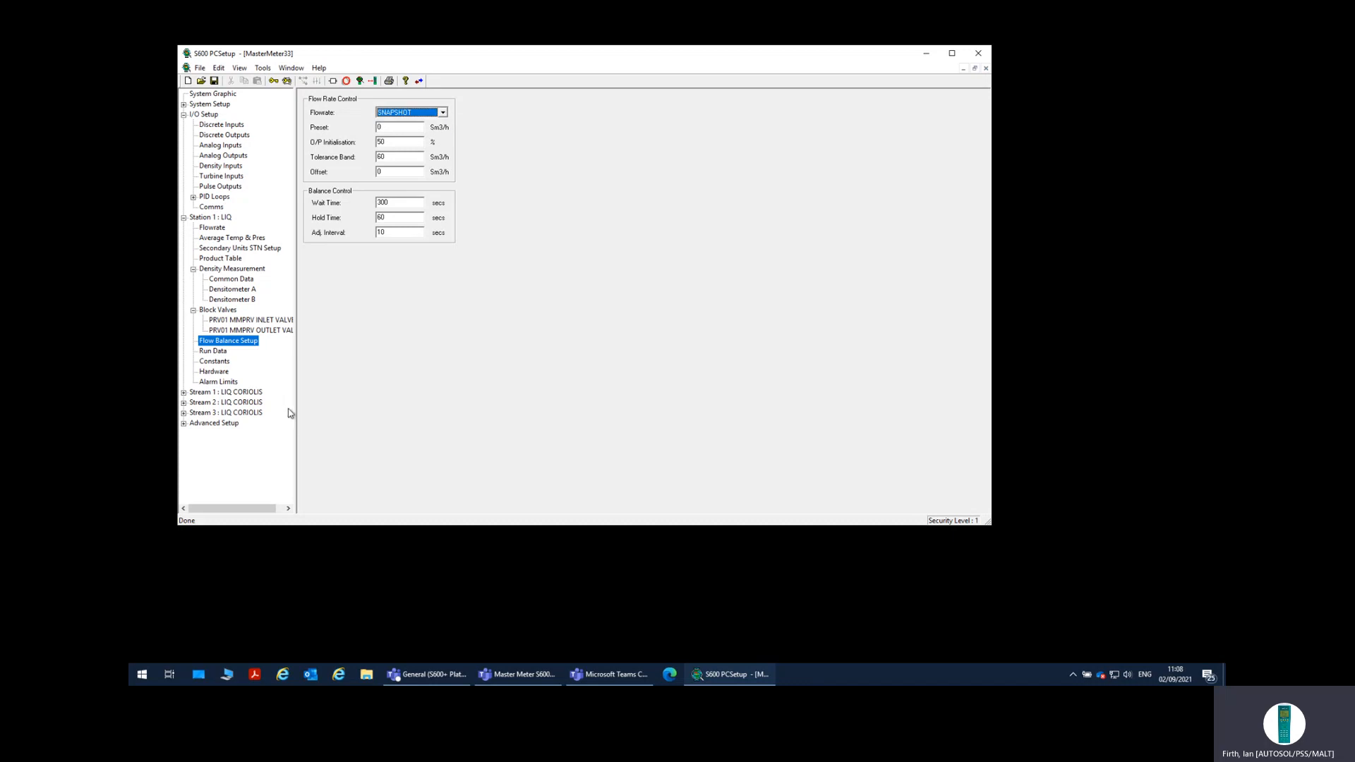
{"action": "left_click", "coordinate": [218, 352]}
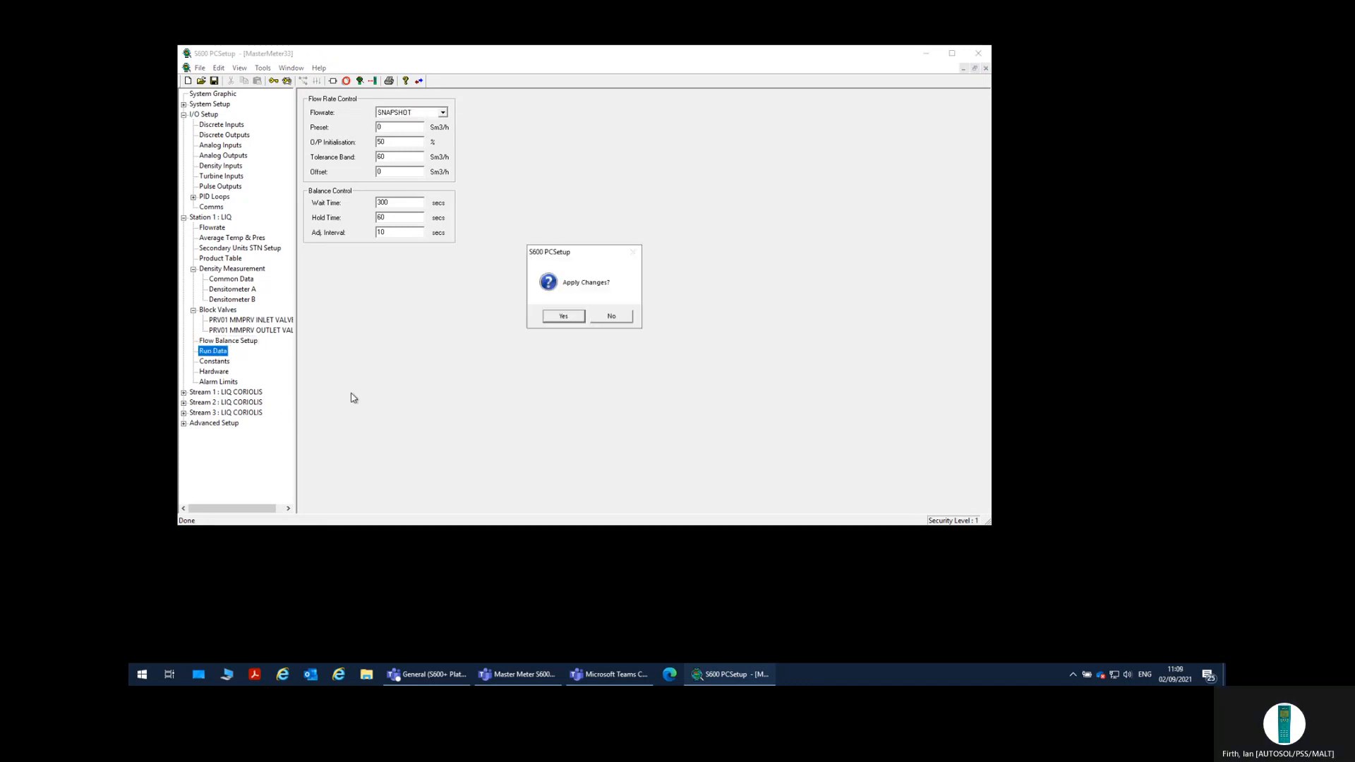
{"action": "left_click", "coordinate": [561, 317]}
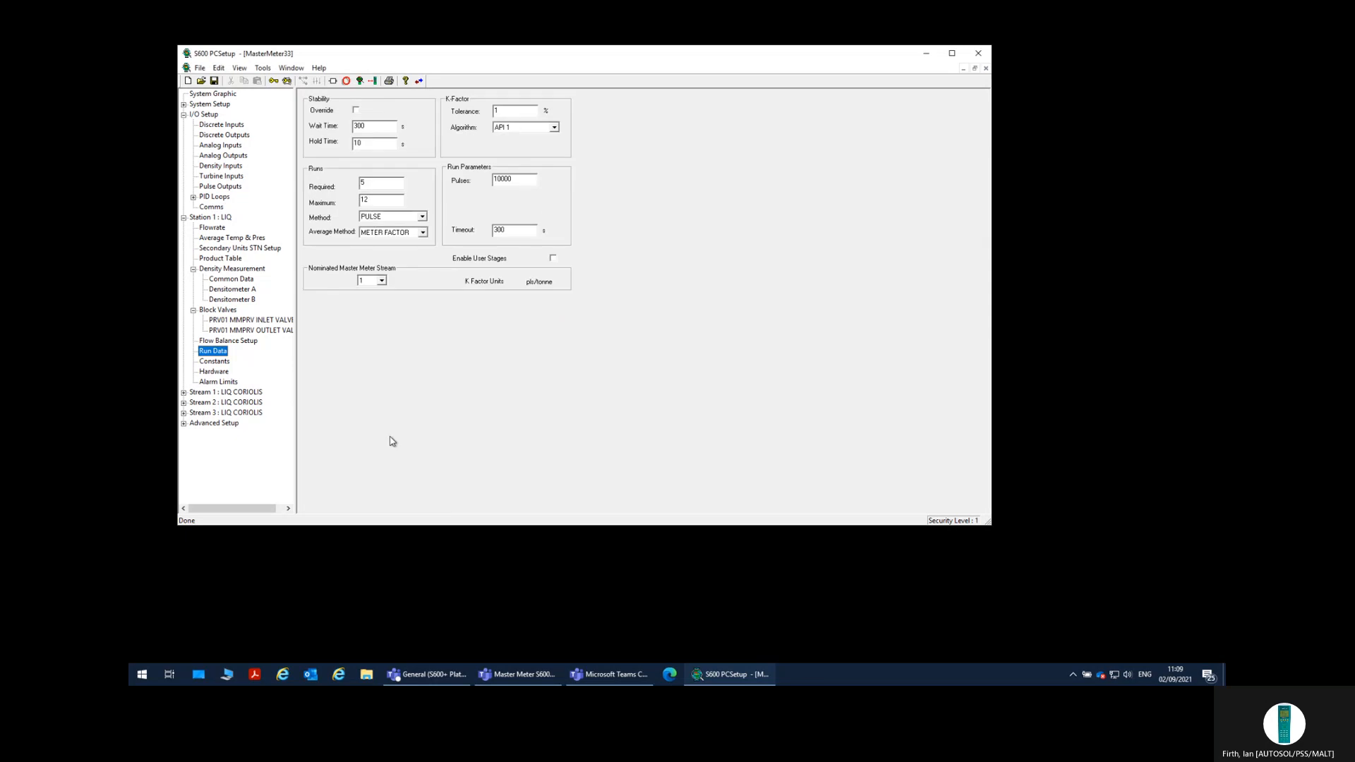
Step: In station 1's run data, enable the stability override, nominate stream 1 as master meter, set pulses to 100000 and apply
{"action": "left_click", "coordinate": [357, 111]}
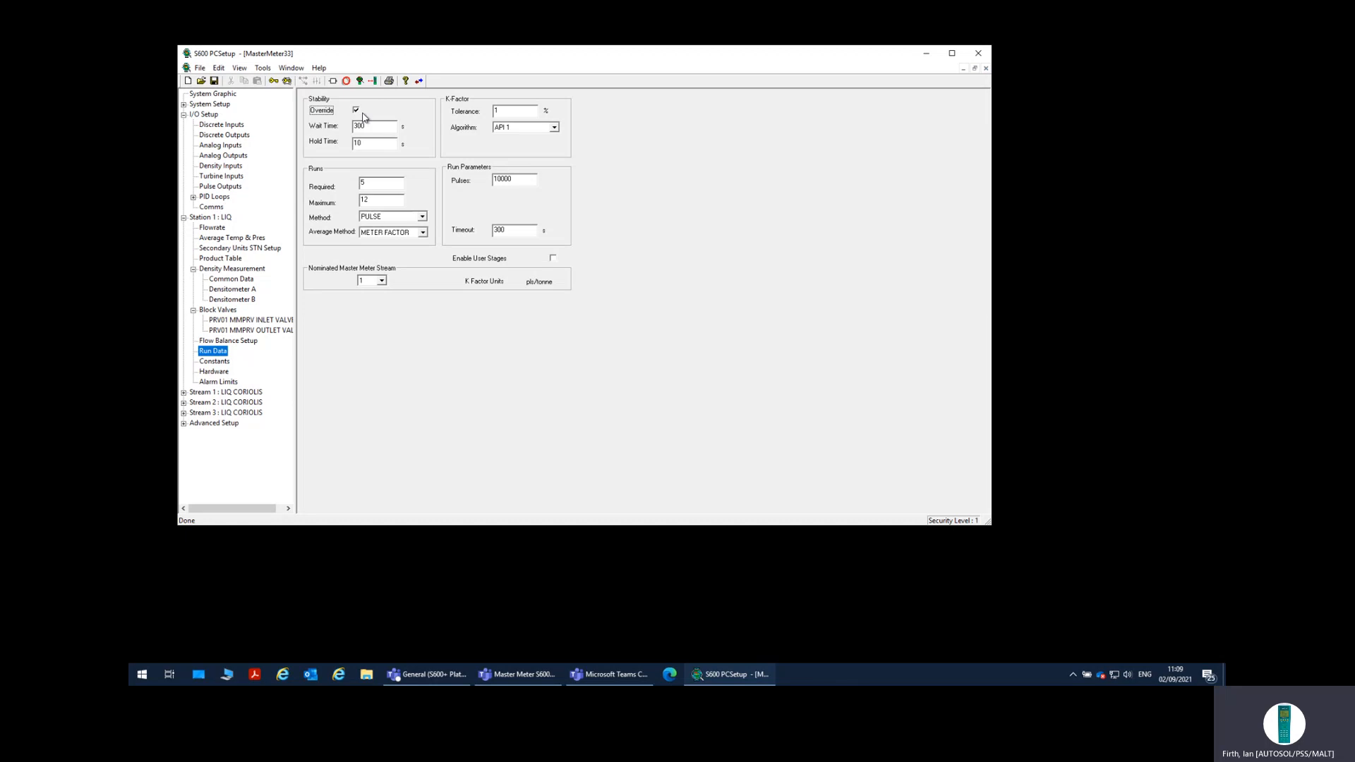
{"action": "left_click", "coordinate": [382, 282]}
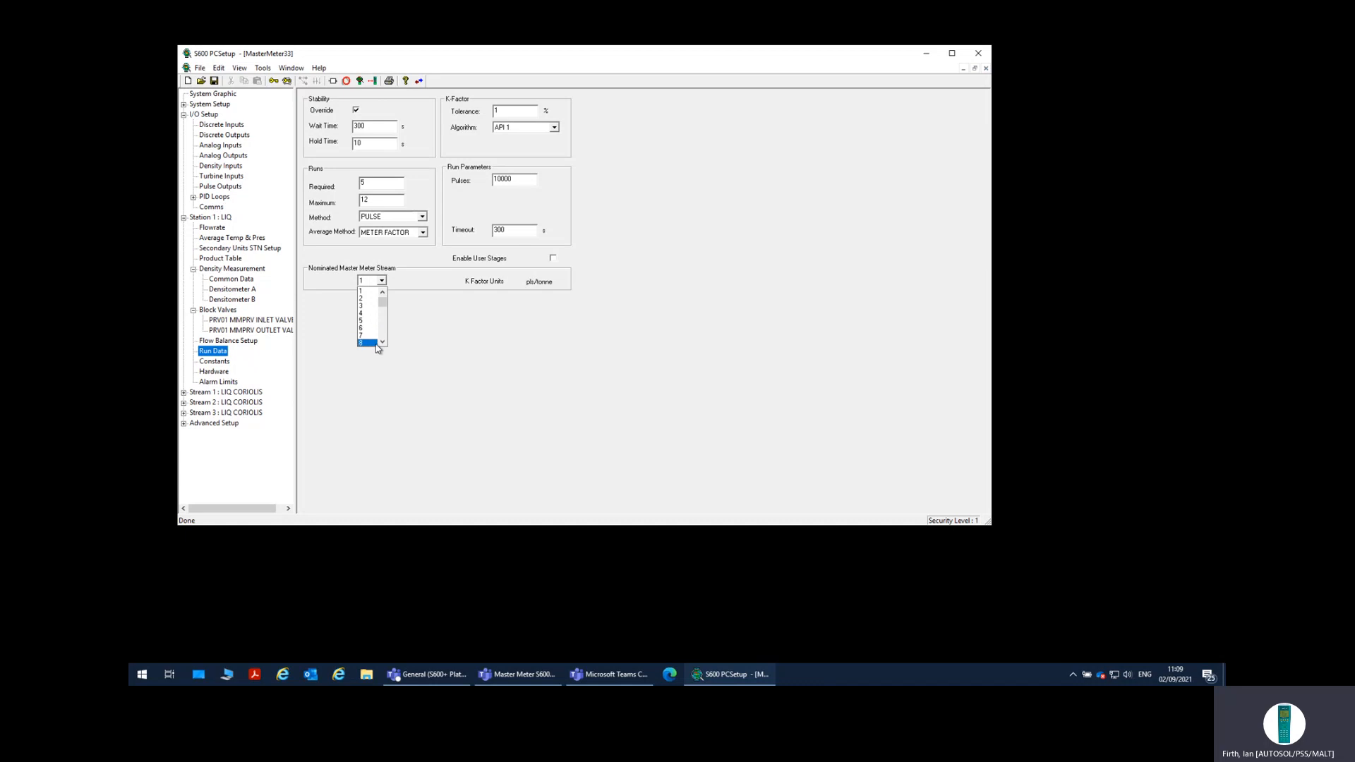
{"action": "left_click", "coordinate": [370, 291]}
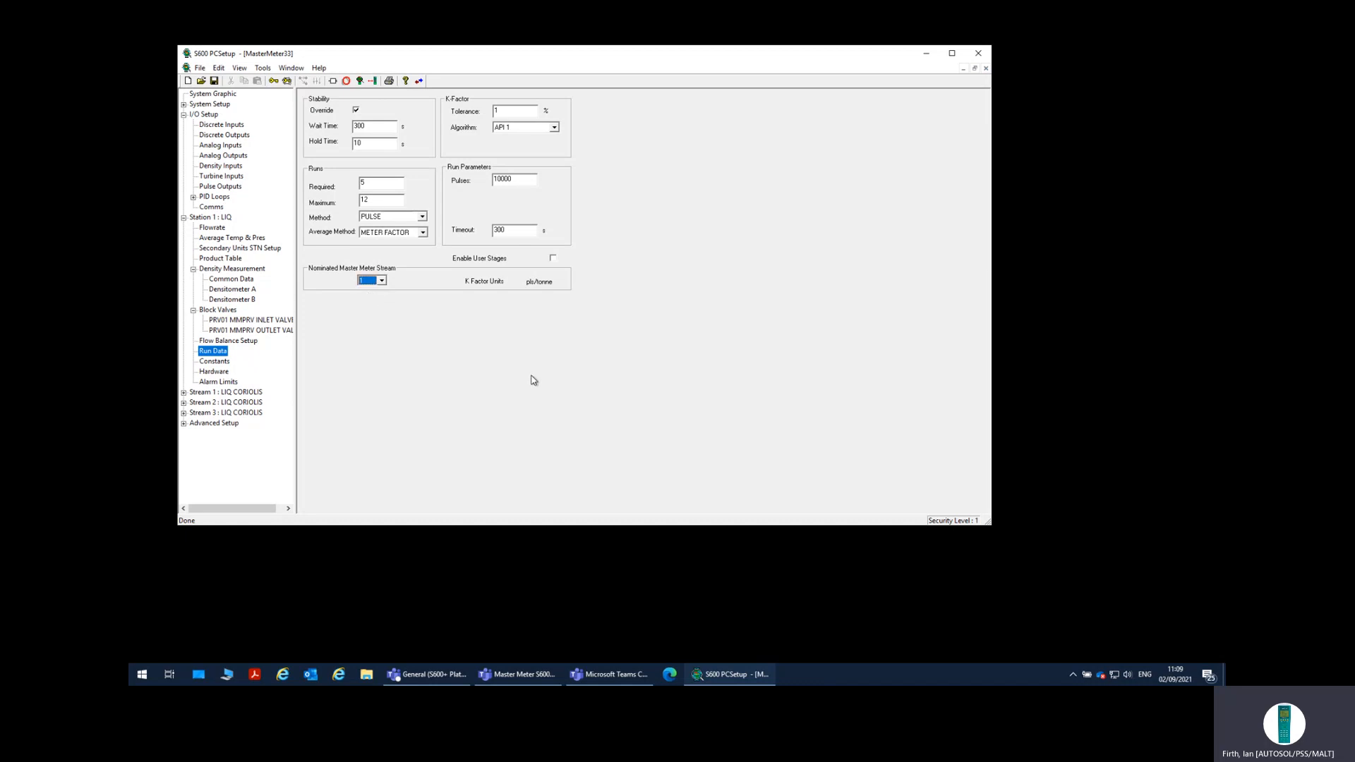
{"action": "left_click", "coordinate": [520, 179]}
{"action": "left_click", "coordinate": [215, 362]}
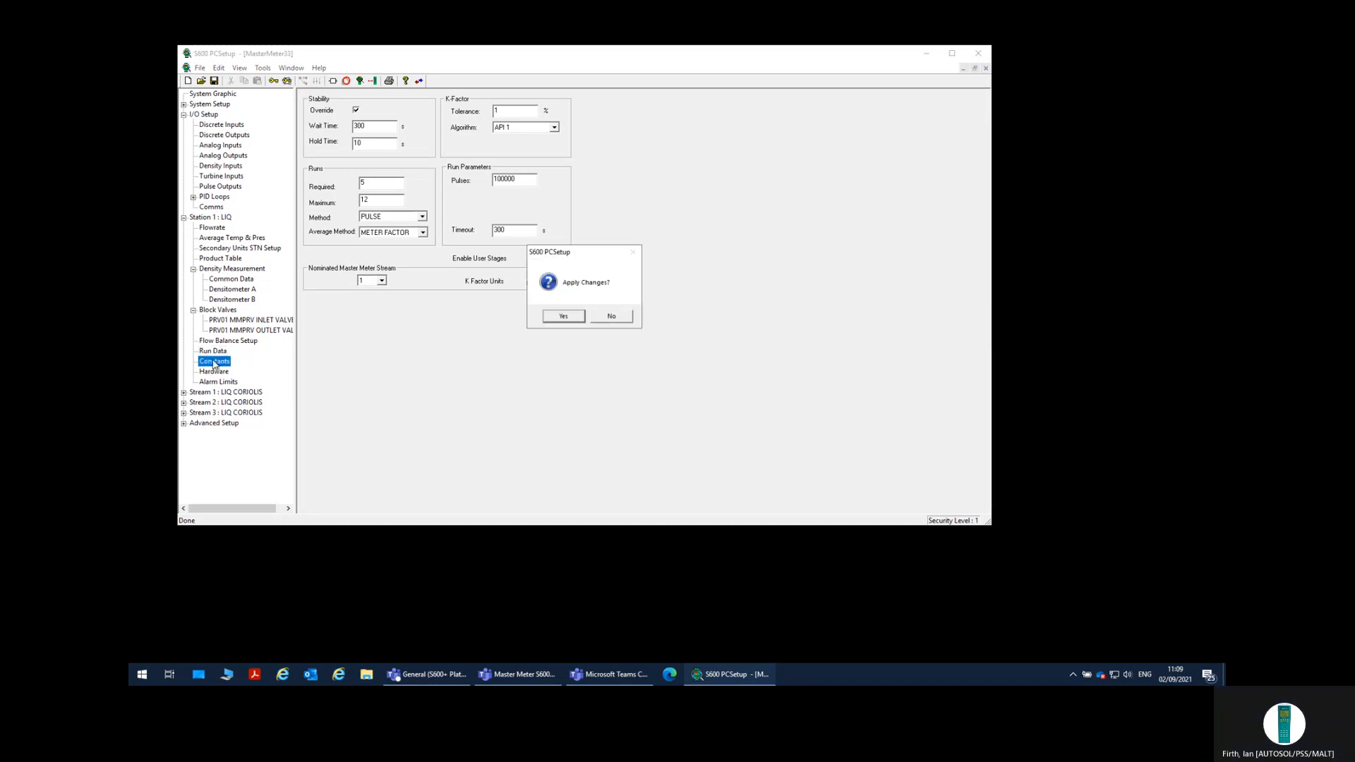
{"action": "left_click", "coordinate": [554, 316]}
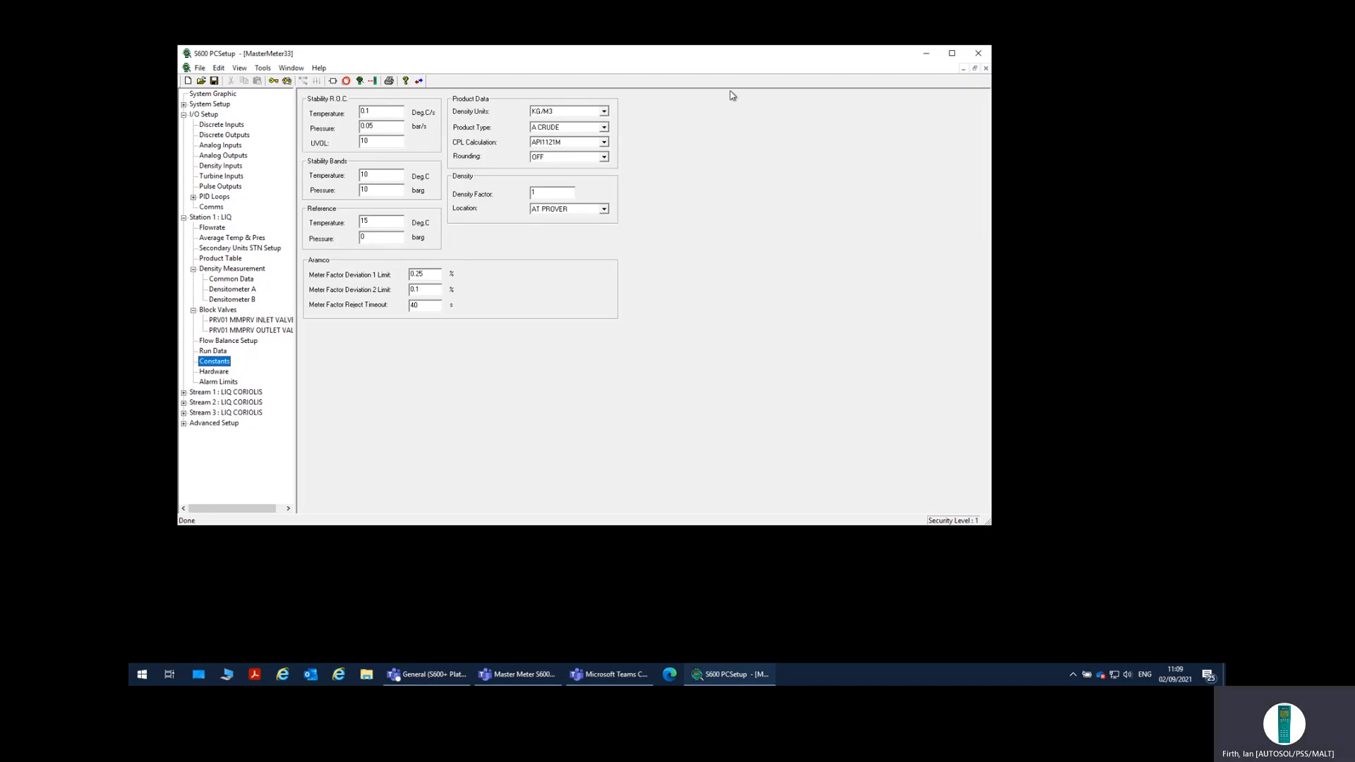
Step: Review station 1's proving hardware settings and the alarm limits for PRV PULSES
{"action": "left_click", "coordinate": [213, 372]}
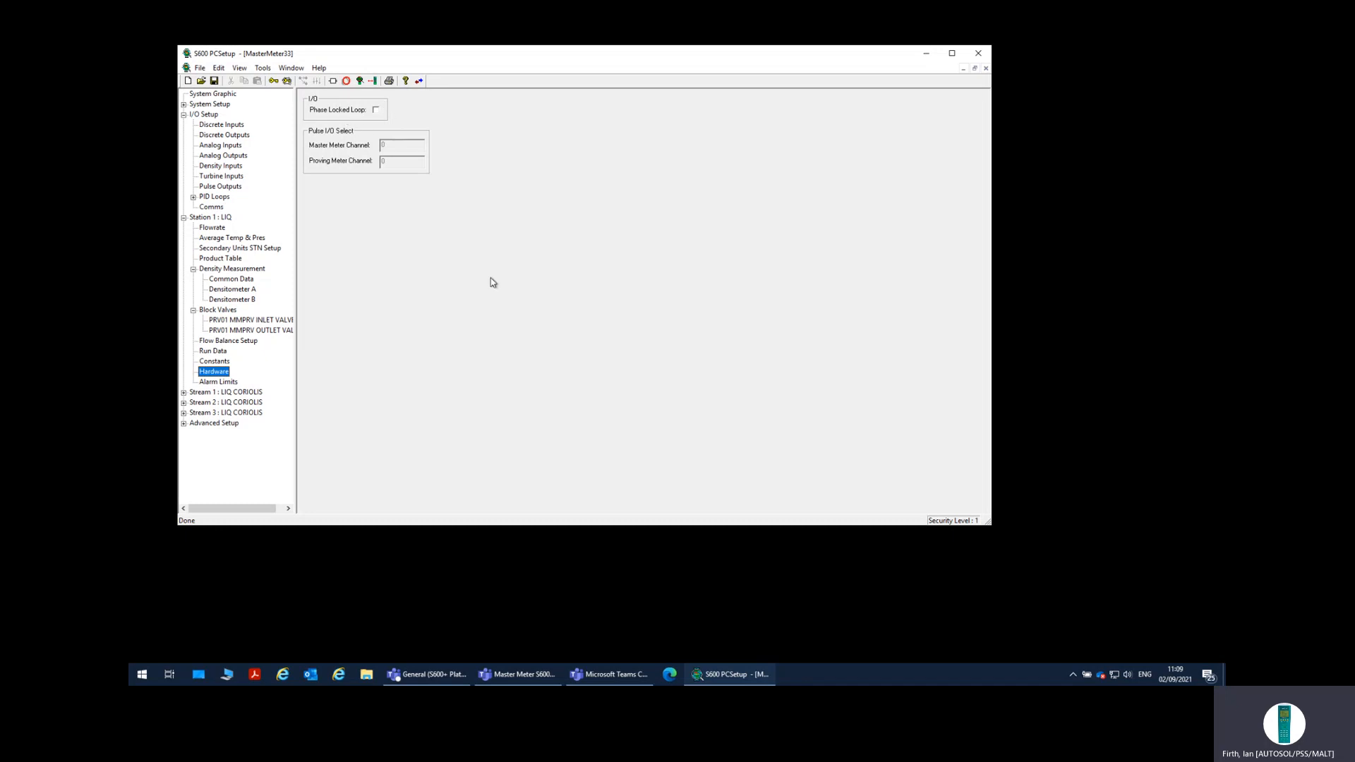
{"action": "left_click", "coordinate": [217, 383]}
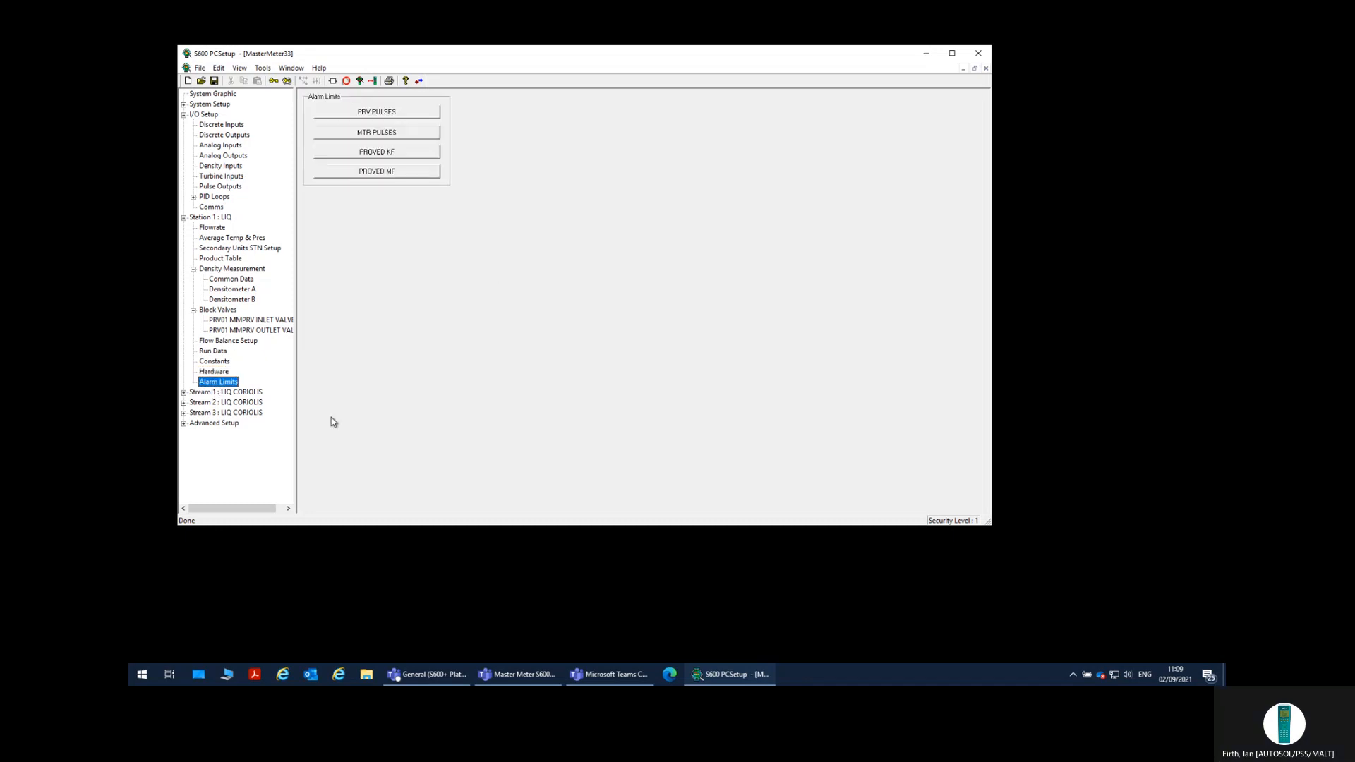
{"action": "left_click", "coordinate": [366, 116]}
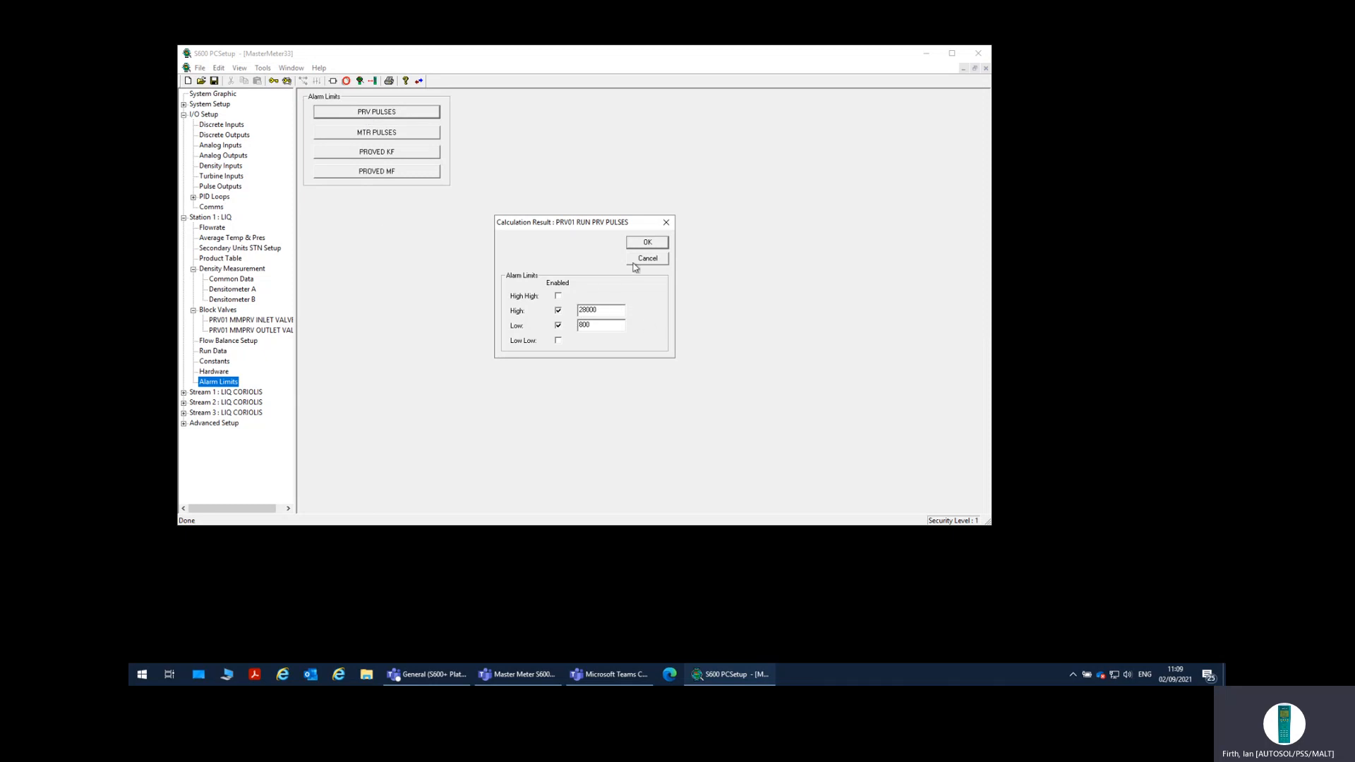
{"action": "left_click", "coordinate": [647, 243]}
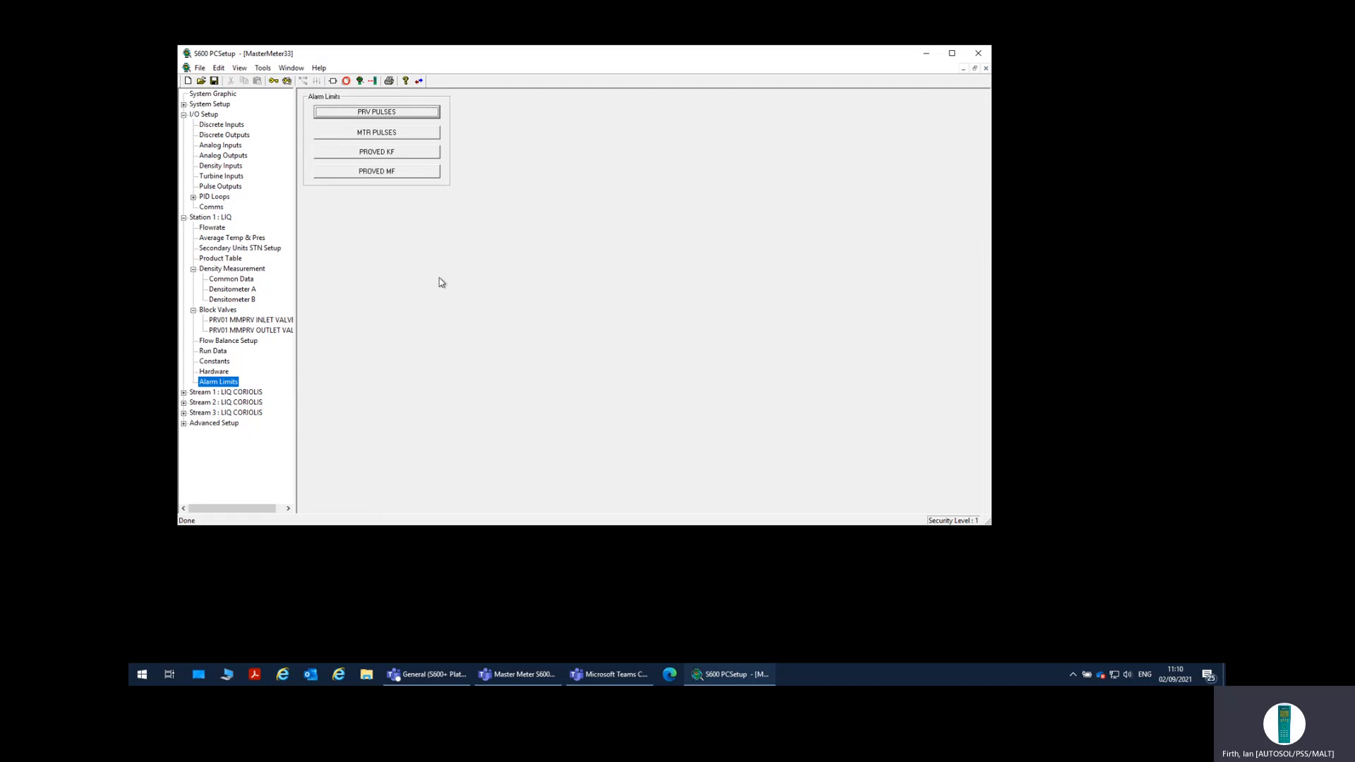
Step: Review stream 1's flowrate, secondary units, linearisation and observed density correction settings
{"action": "left_click", "coordinate": [184, 392]}
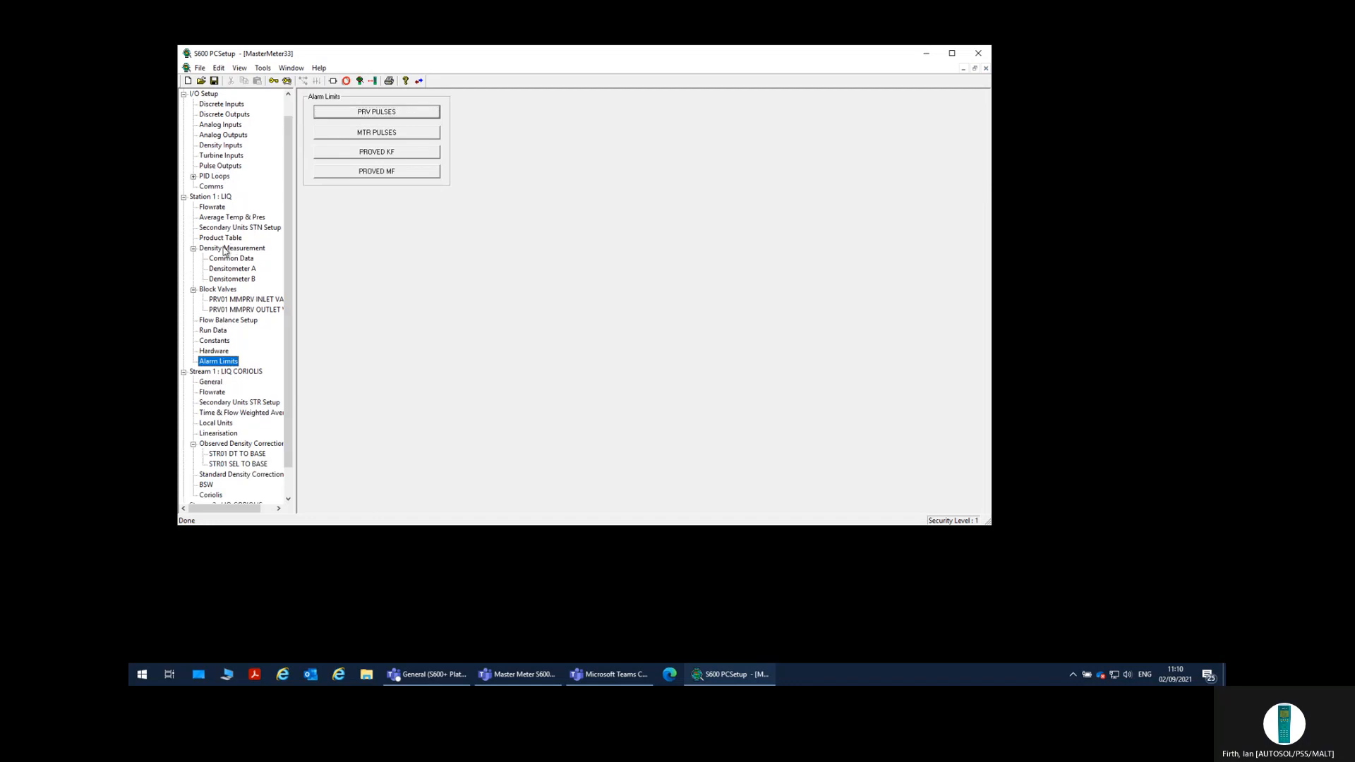
{"action": "left_click", "coordinate": [211, 393]}
{"action": "left_click", "coordinate": [212, 402]}
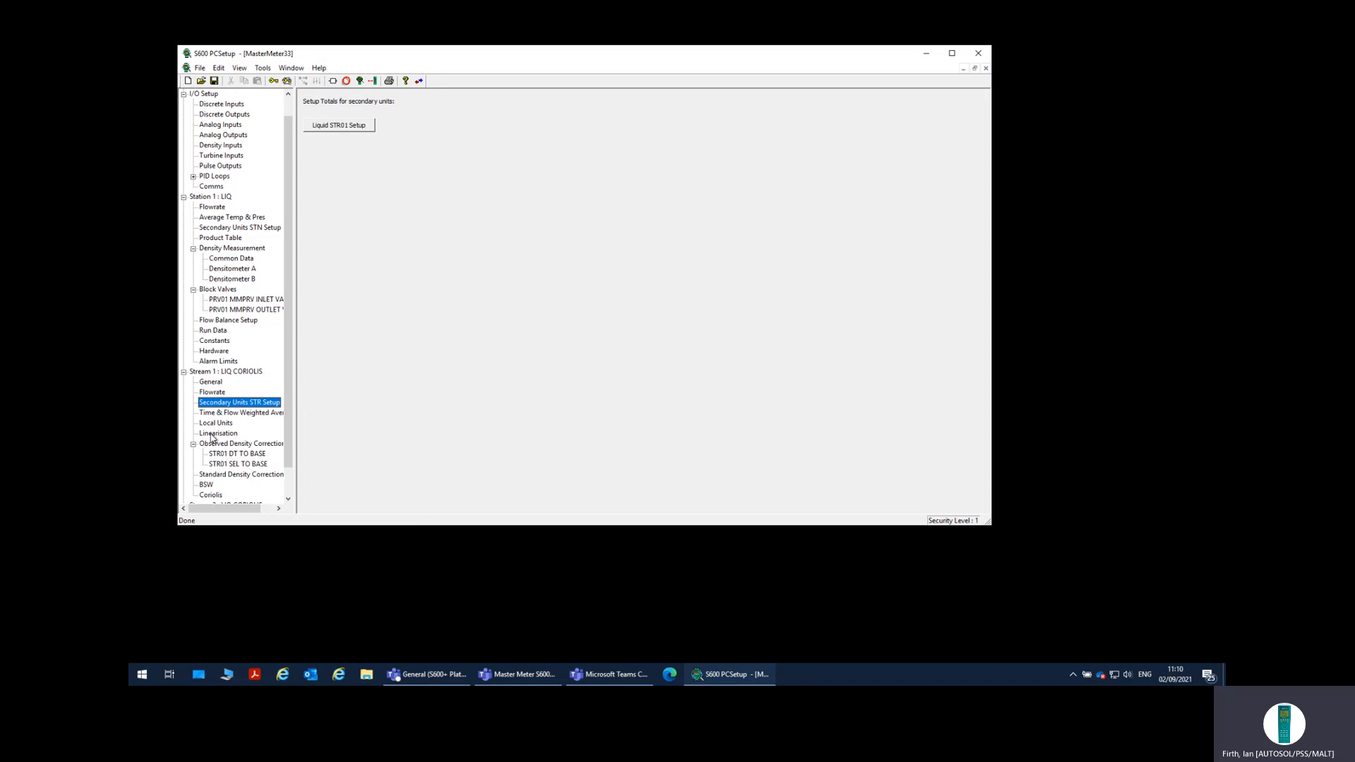
{"action": "left_click", "coordinate": [217, 434]}
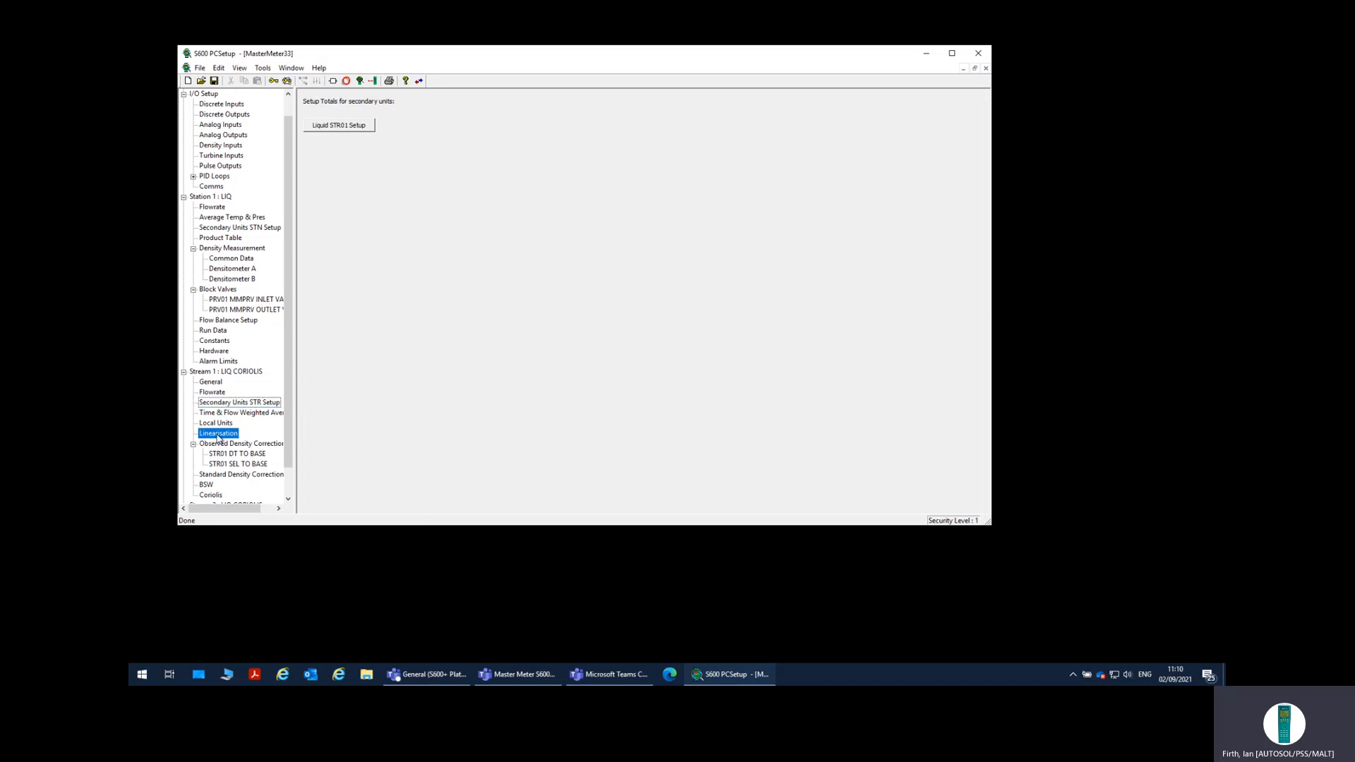
{"action": "left_click", "coordinate": [564, 315]}
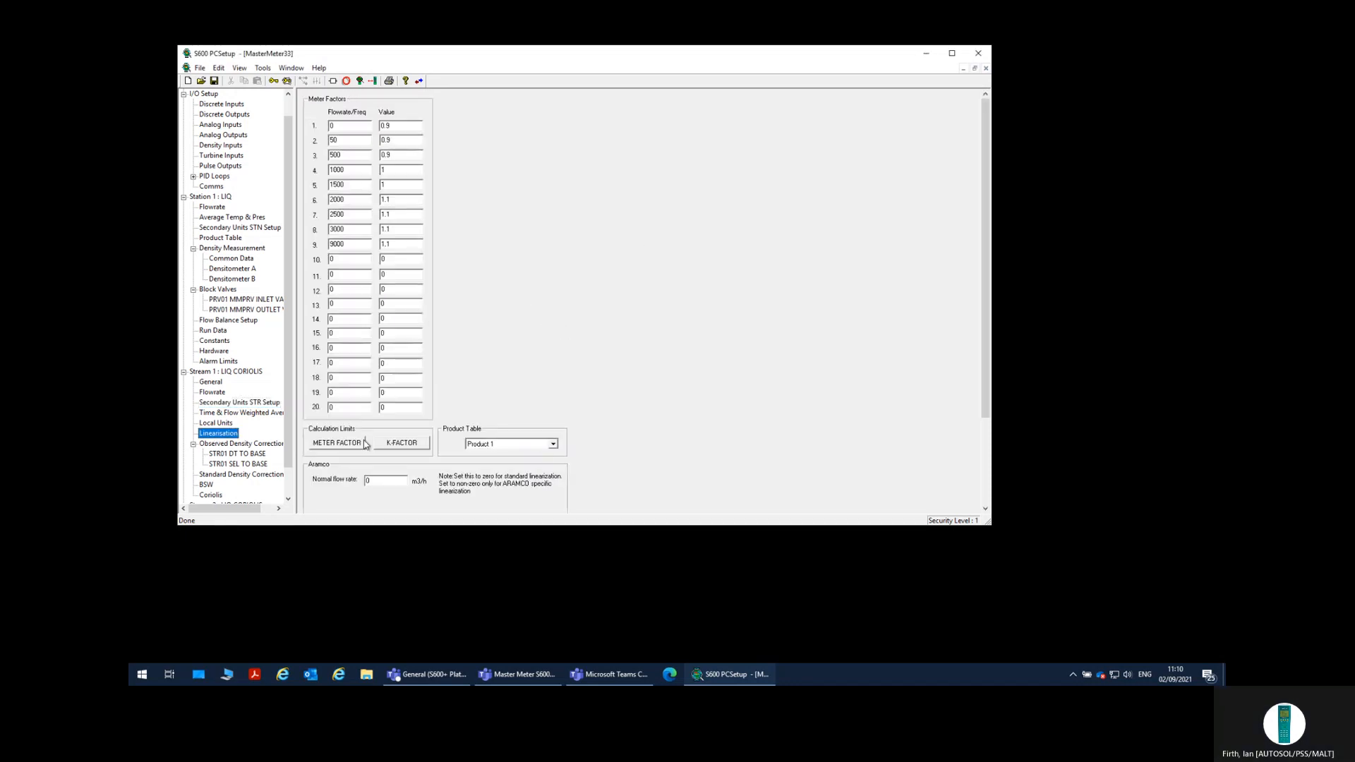
{"action": "left_click", "coordinate": [554, 445]}
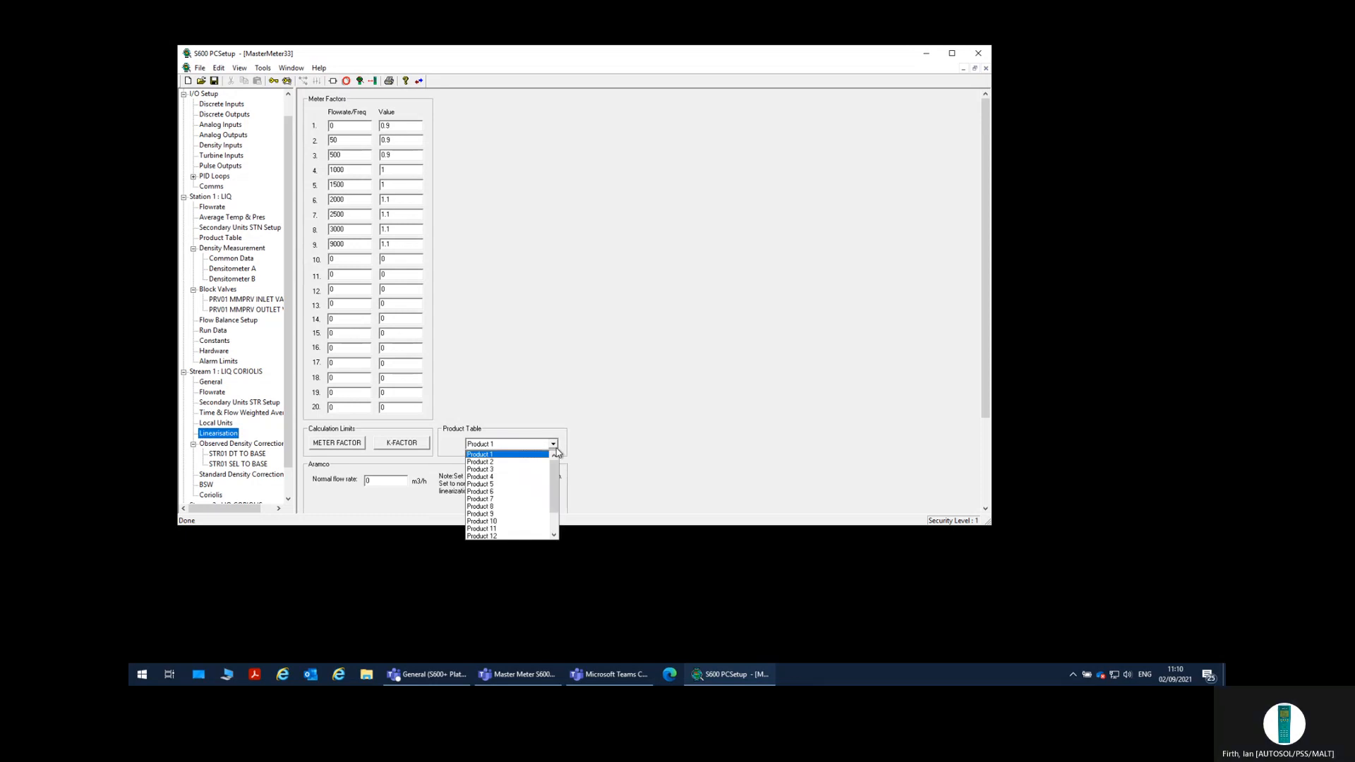
{"action": "left_click", "coordinate": [556, 449]}
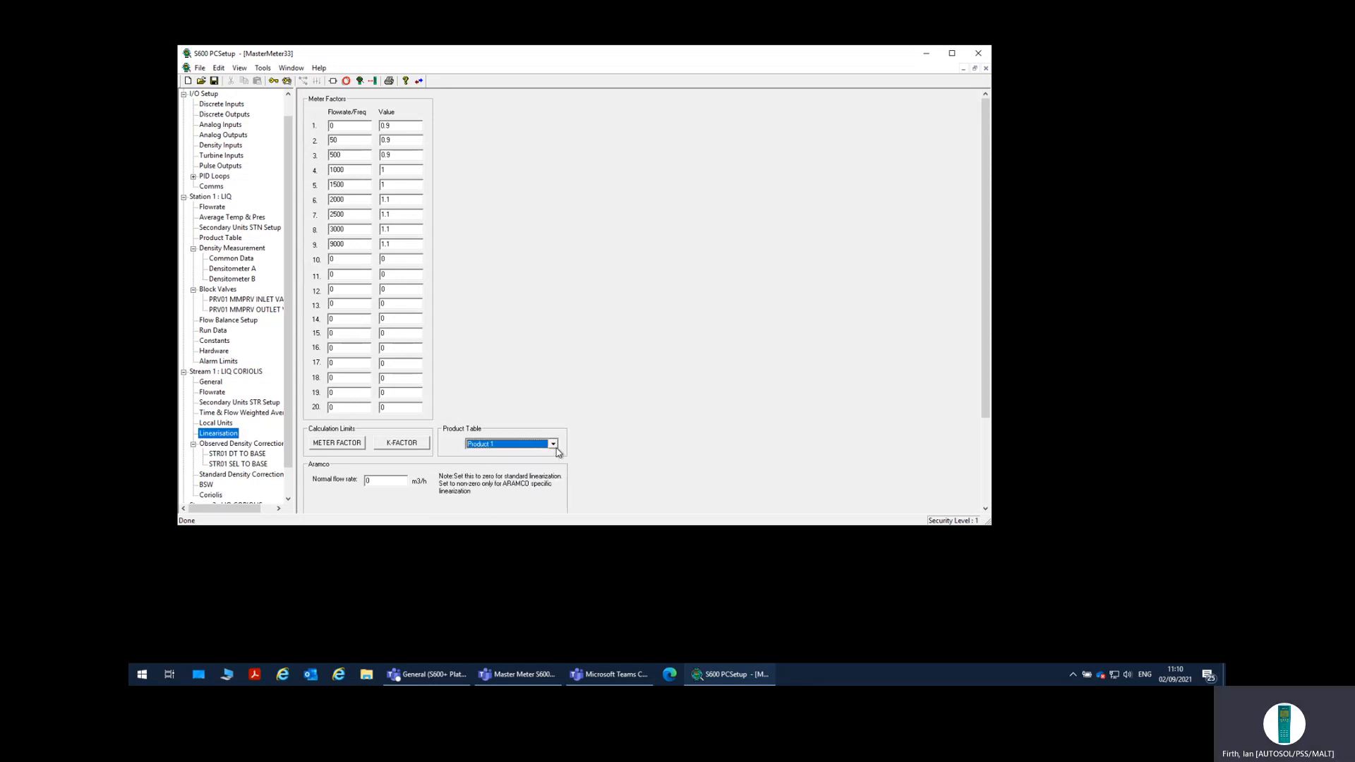
{"action": "left_click", "coordinate": [247, 454]}
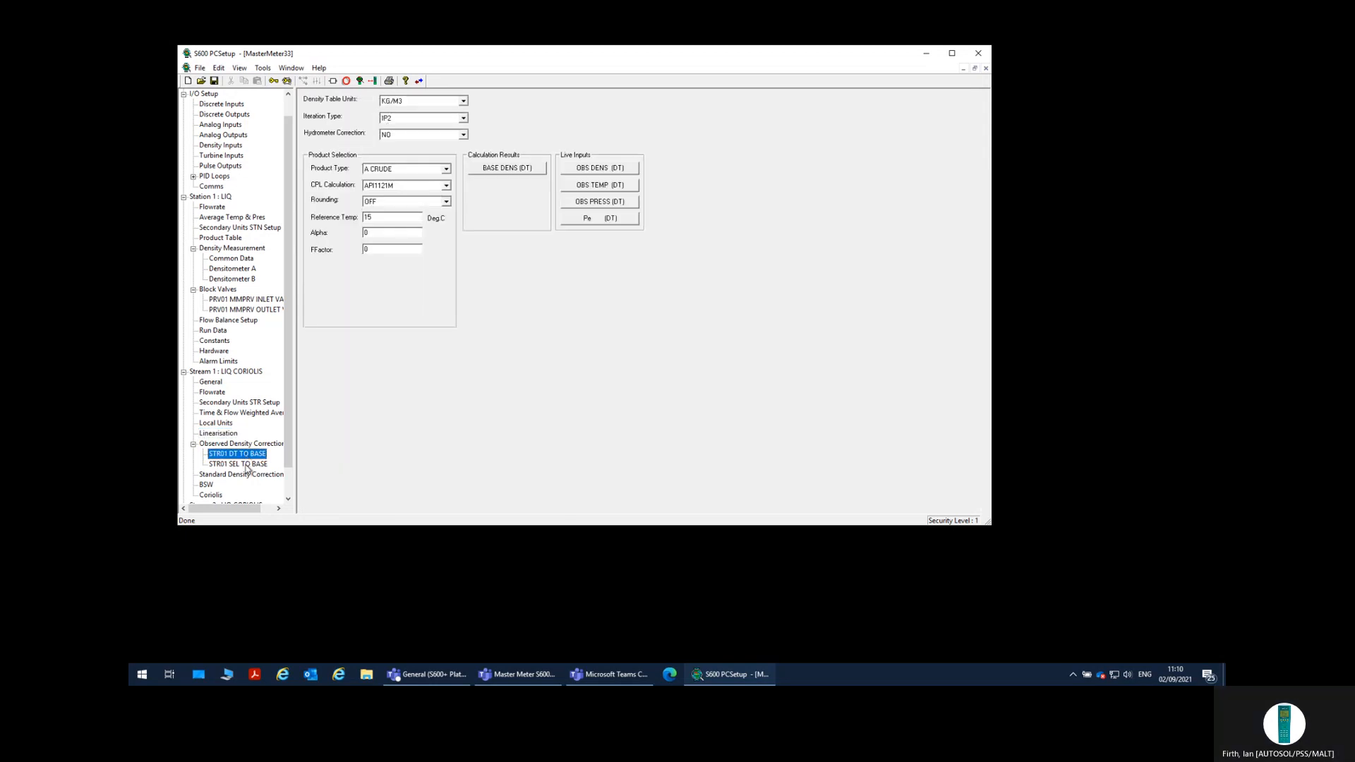
{"action": "left_click", "coordinate": [247, 464]}
Step: Set stream 1's Coriolis flow data source to PULSE I/P and its pressure, temperature and density selections to I/O
{"action": "scroll", "coordinate": [246, 467], "scroll_direction": "down", "scroll_amount": 1}
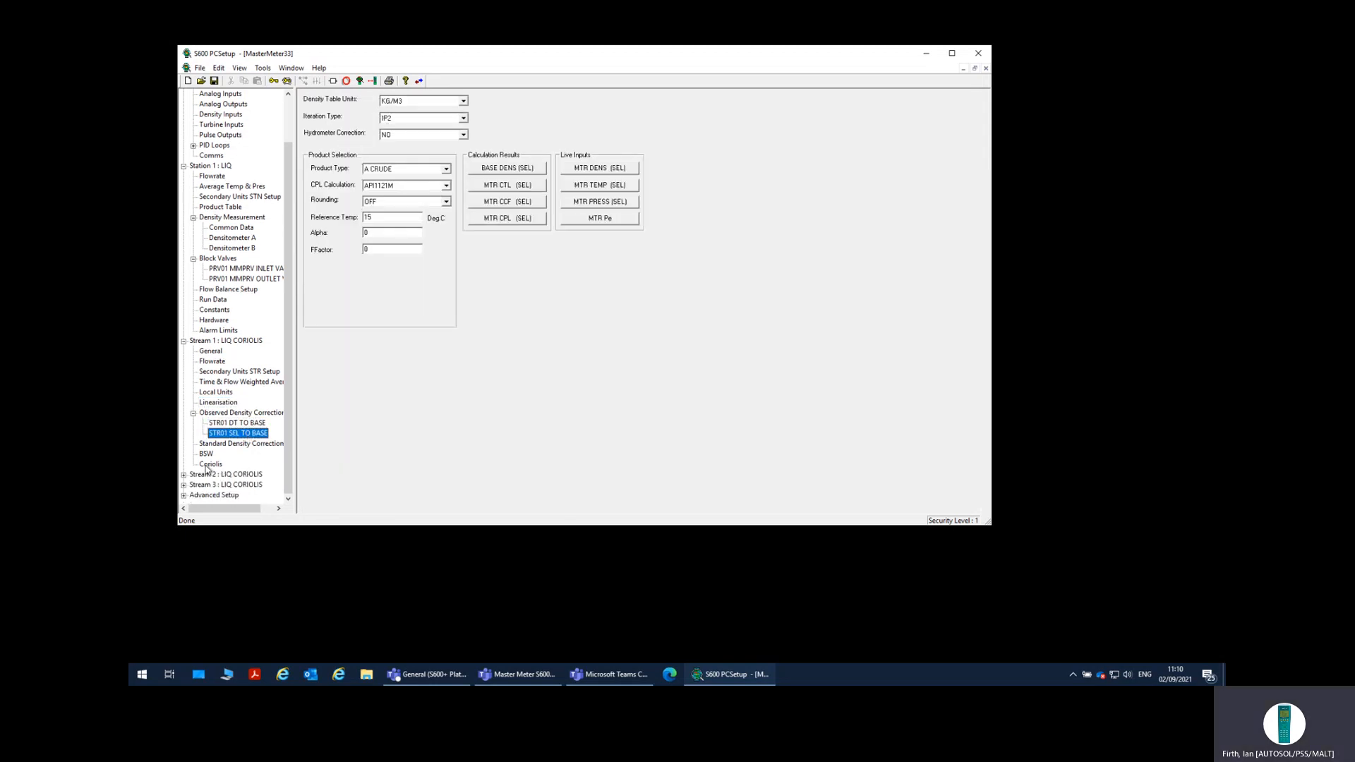
{"action": "left_click", "coordinate": [210, 464]}
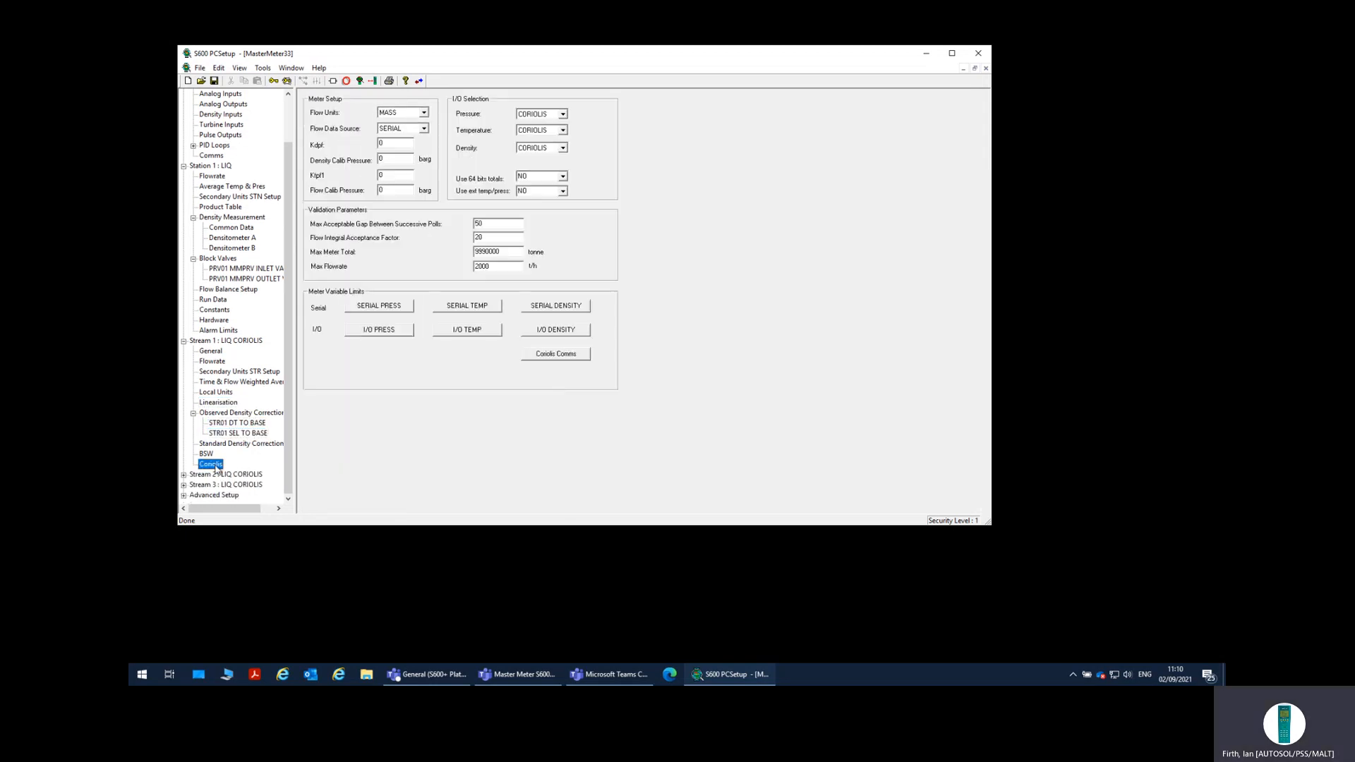
{"action": "left_click", "coordinate": [424, 129]}
{"action": "left_click", "coordinate": [413, 147]}
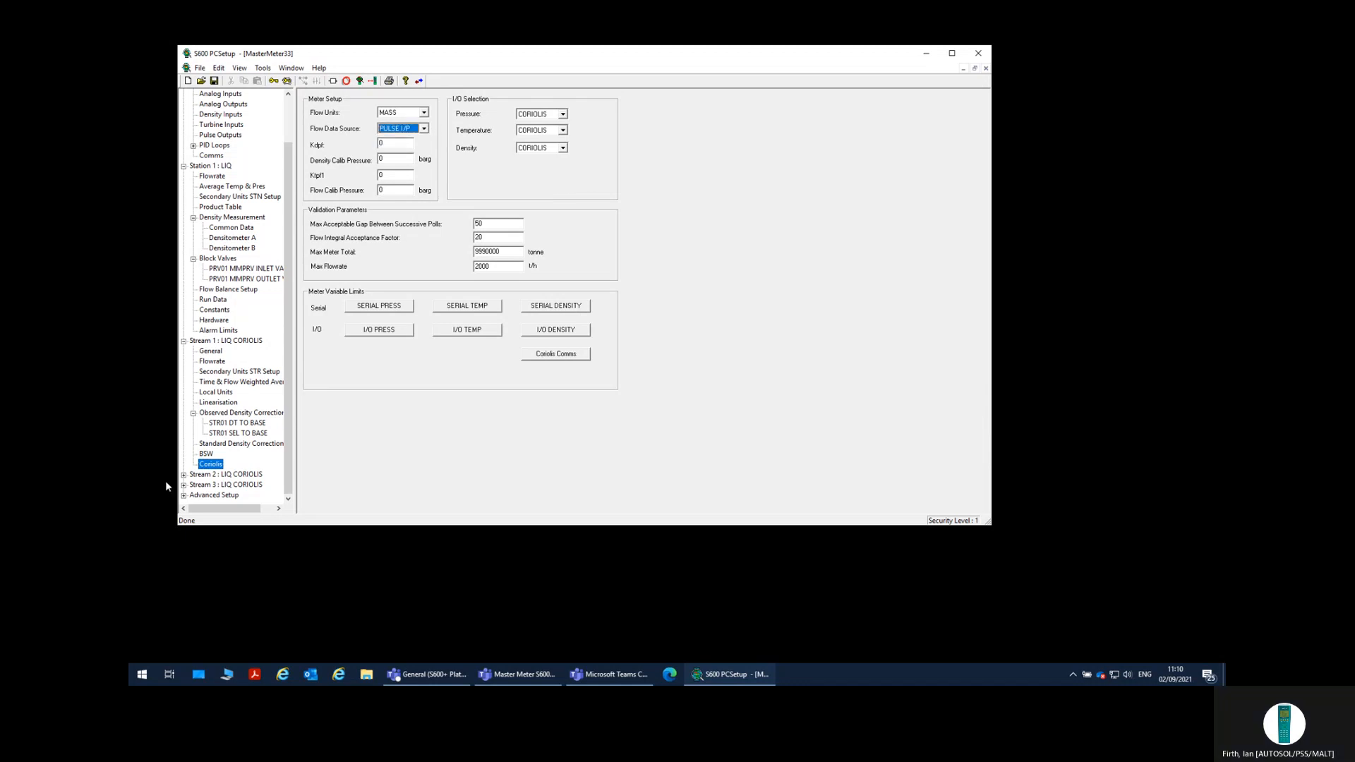
{"action": "left_click", "coordinate": [563, 115]}
{"action": "left_click", "coordinate": [557, 132]}
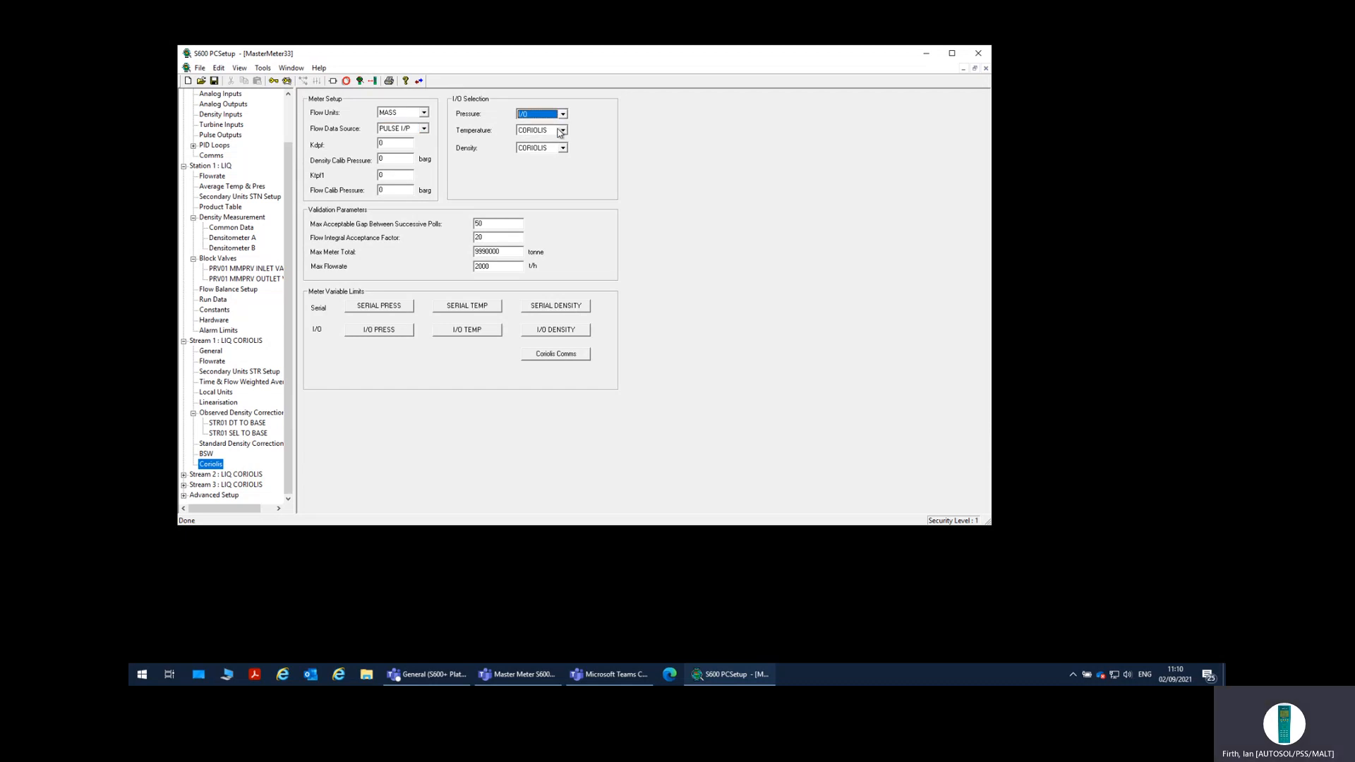
{"action": "left_click", "coordinate": [562, 130]}
{"action": "left_click", "coordinate": [551, 148]}
{"action": "left_click", "coordinate": [562, 148]}
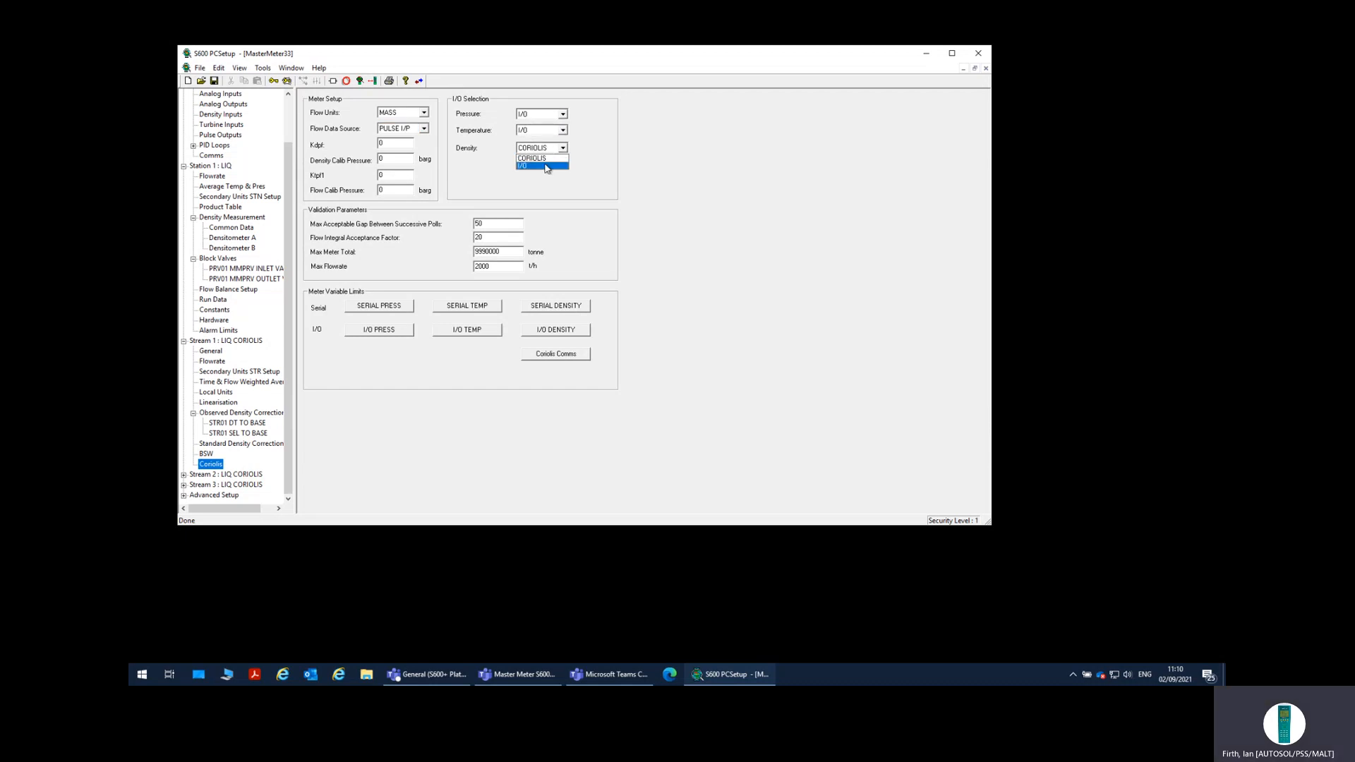
{"action": "left_click", "coordinate": [545, 166]}
Step: Apply stream 1's changes and set stream 2's Coriolis flow data source to PULSE I/P, with pressure, temperature and density from I/O
{"action": "left_click", "coordinate": [184, 475]}
{"action": "scroll", "coordinate": [233, 462], "scroll_direction": "down", "scroll_amount": 4}
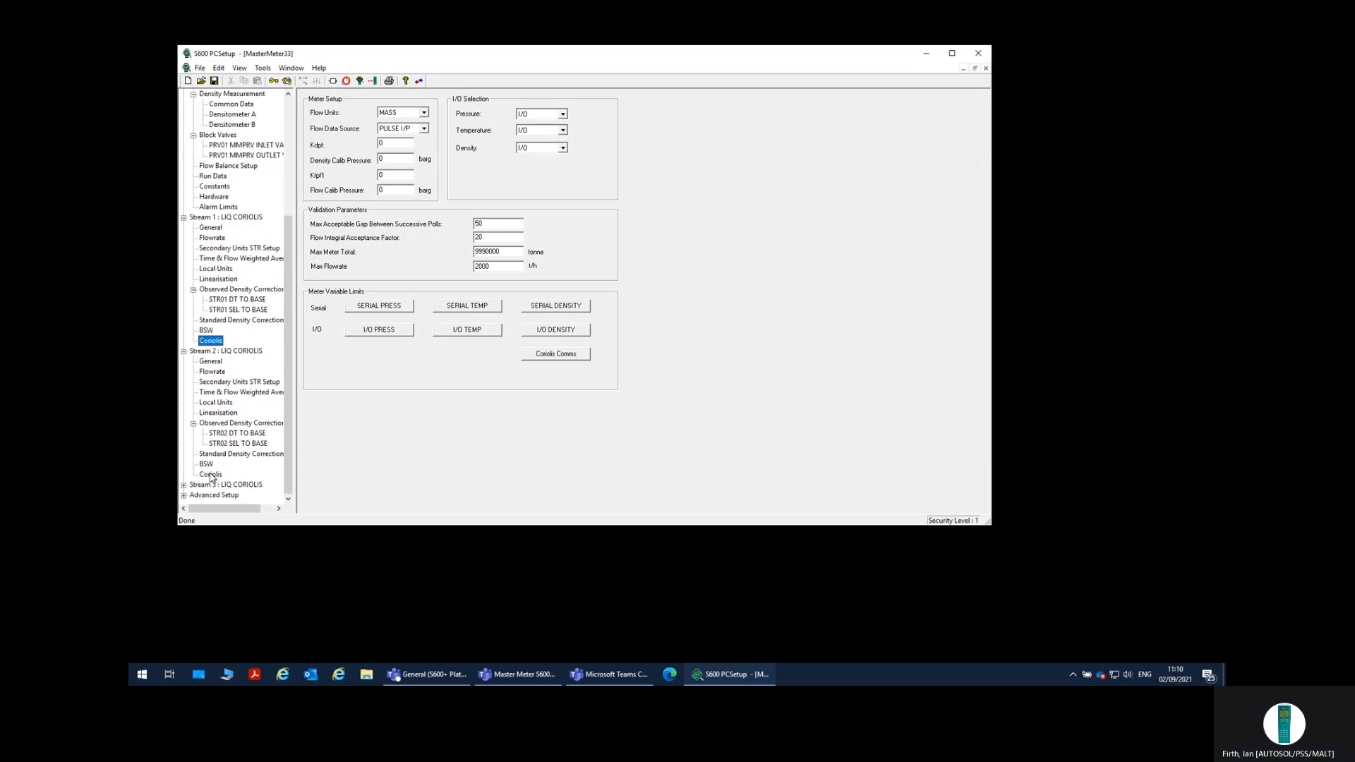
{"action": "left_click", "coordinate": [211, 475]}
{"action": "left_click", "coordinate": [556, 318]}
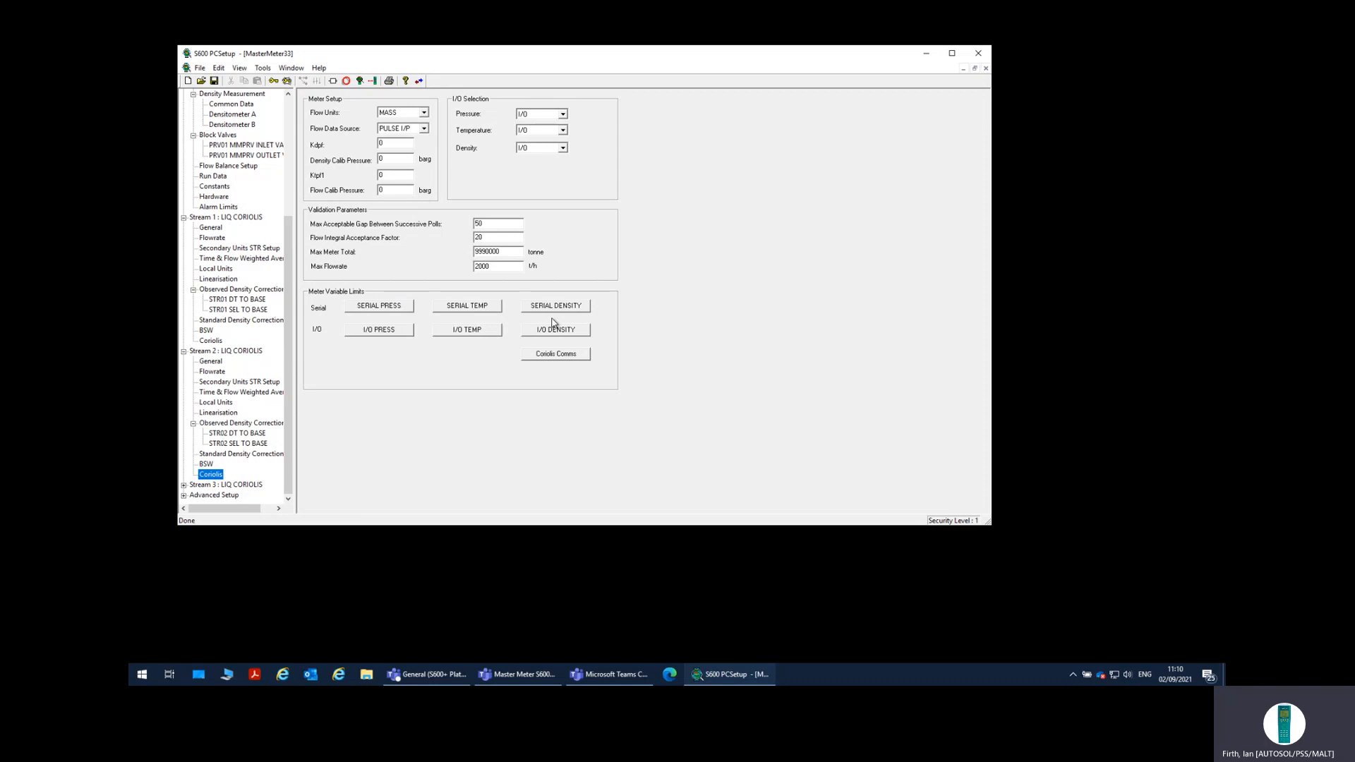
{"action": "left_click", "coordinate": [423, 129]}
{"action": "left_click", "coordinate": [397, 148]}
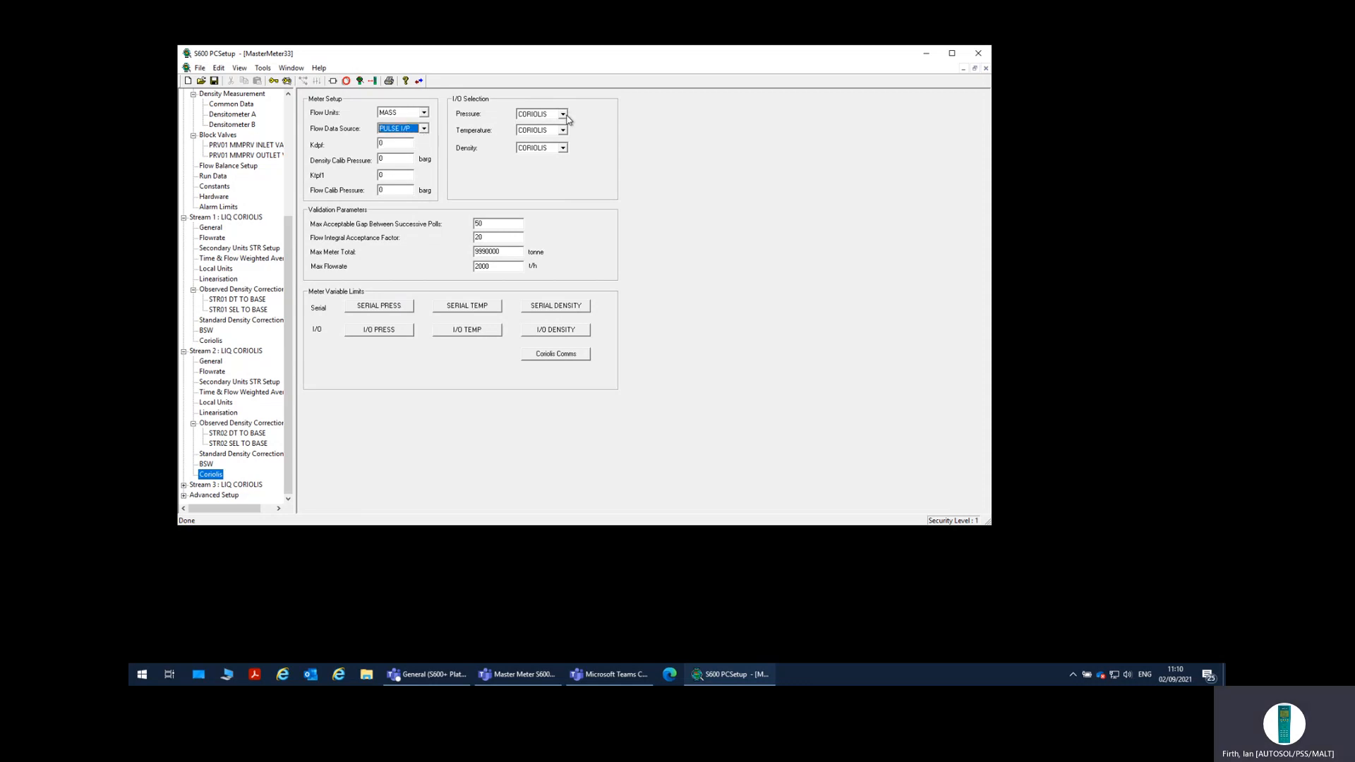
{"action": "left_click", "coordinate": [563, 115]}
{"action": "left_click", "coordinate": [540, 132]}
{"action": "left_click", "coordinate": [563, 131]}
{"action": "left_click", "coordinate": [550, 148]}
{"action": "left_click", "coordinate": [563, 148]}
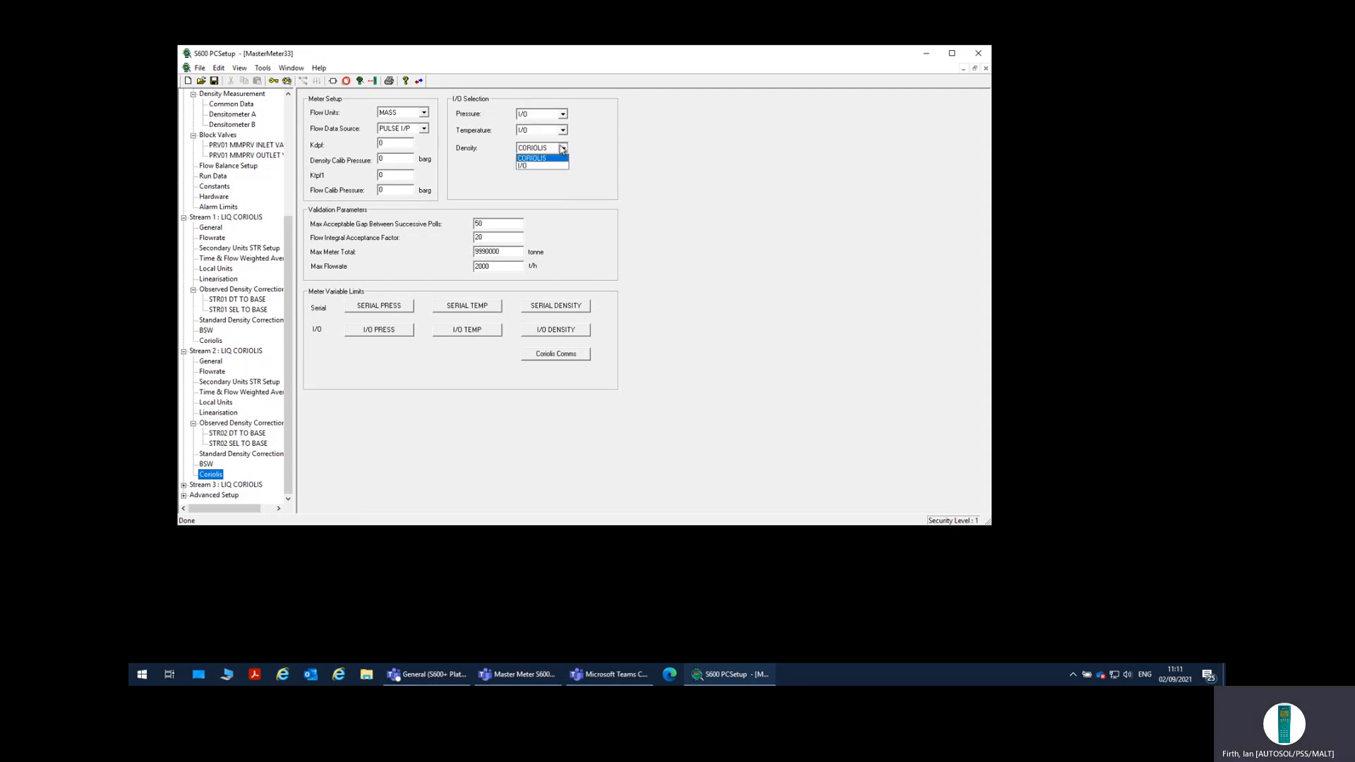
{"action": "left_click", "coordinate": [556, 167]}
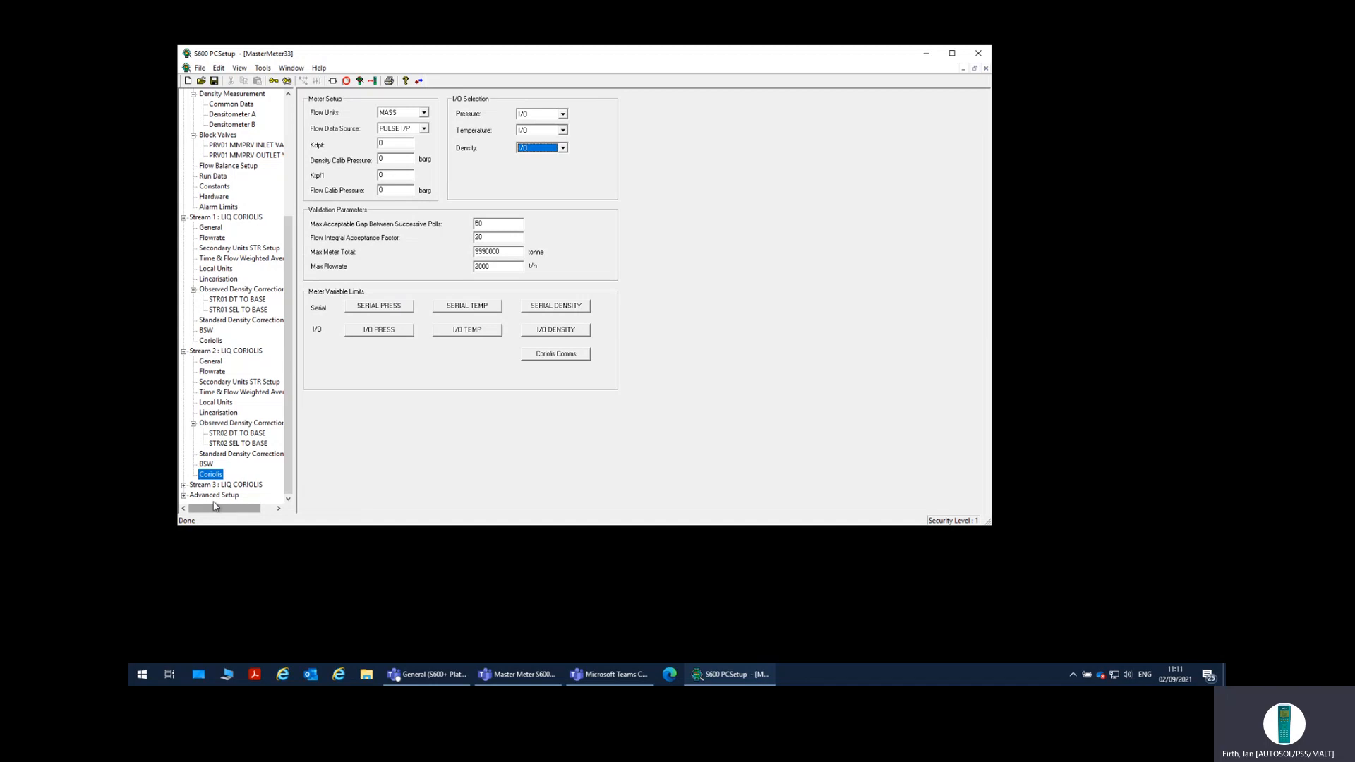
Step: Apply stream 2's changes and set stream 3's Coriolis flow data source to PULSE I/P, with pressure, temperature and density from I/O
{"action": "left_click", "coordinate": [184, 486]}
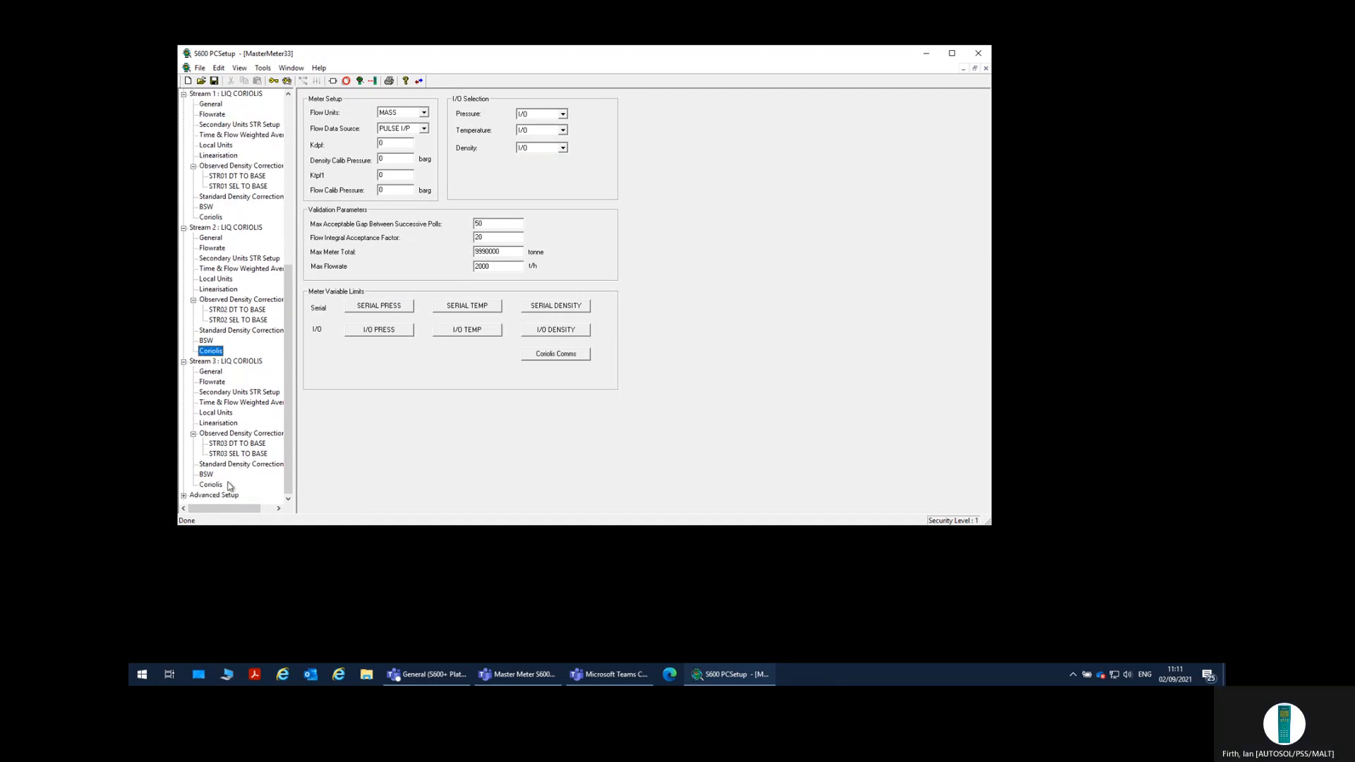
{"action": "left_click", "coordinate": [210, 484]}
{"action": "left_click", "coordinate": [563, 315]}
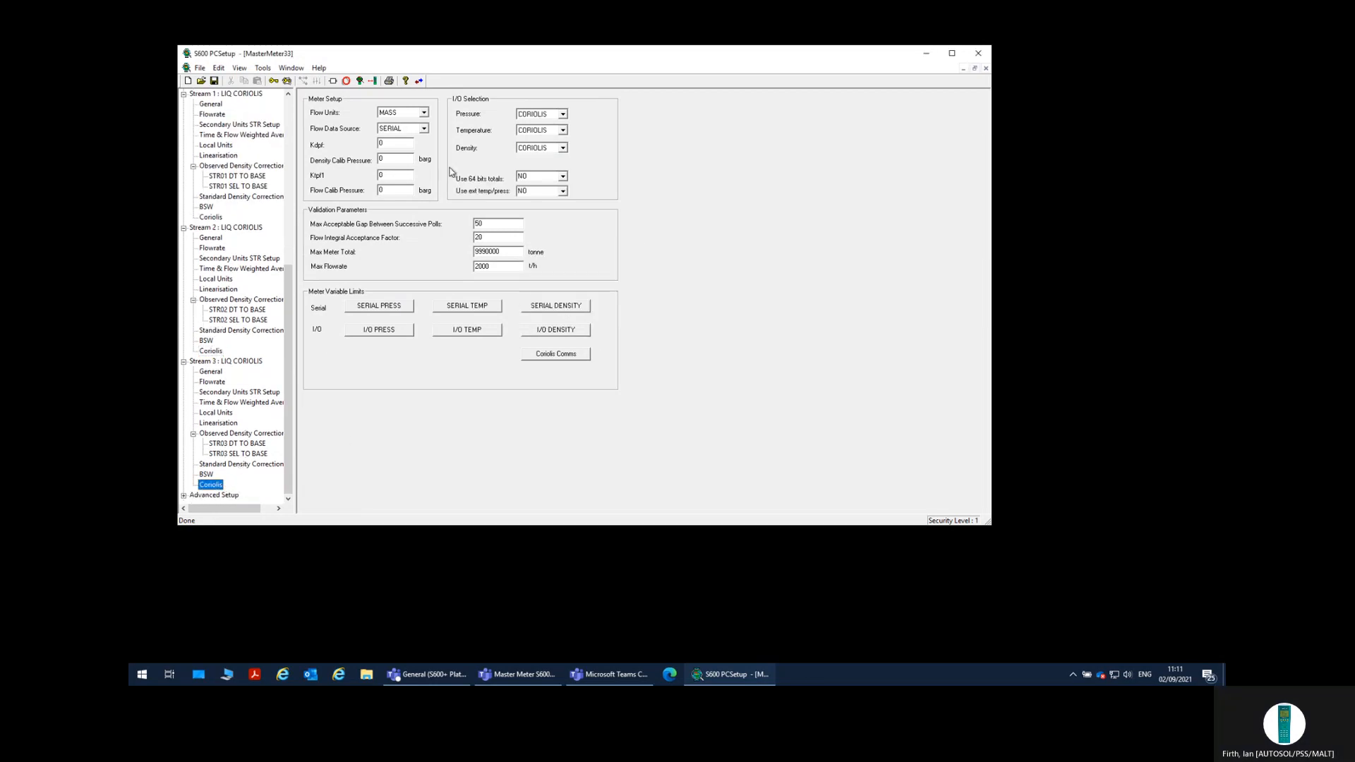
{"action": "left_click", "coordinate": [423, 129]}
{"action": "left_click", "coordinate": [424, 145]}
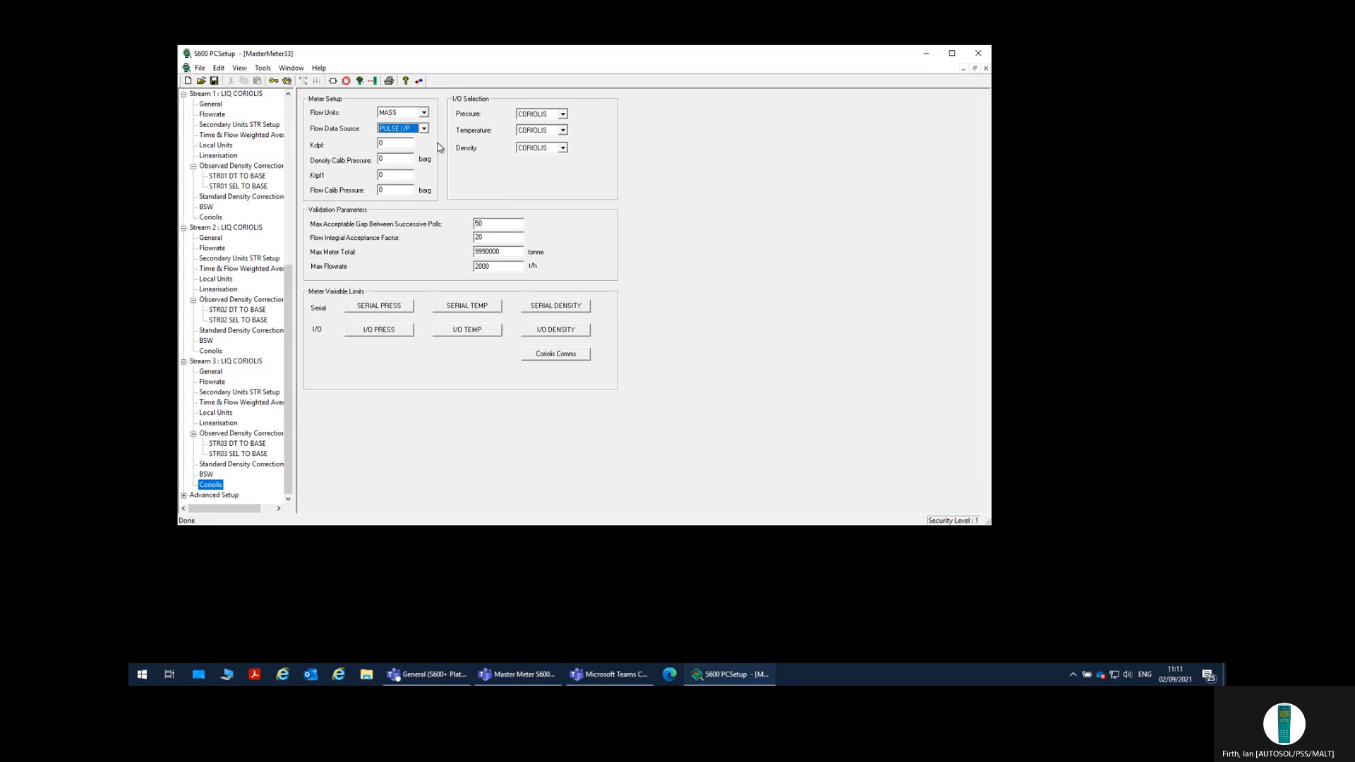
{"action": "left_click", "coordinate": [562, 114]}
{"action": "left_click", "coordinate": [552, 132]}
{"action": "left_click", "coordinate": [552, 131]}
{"action": "left_click", "coordinate": [552, 149]}
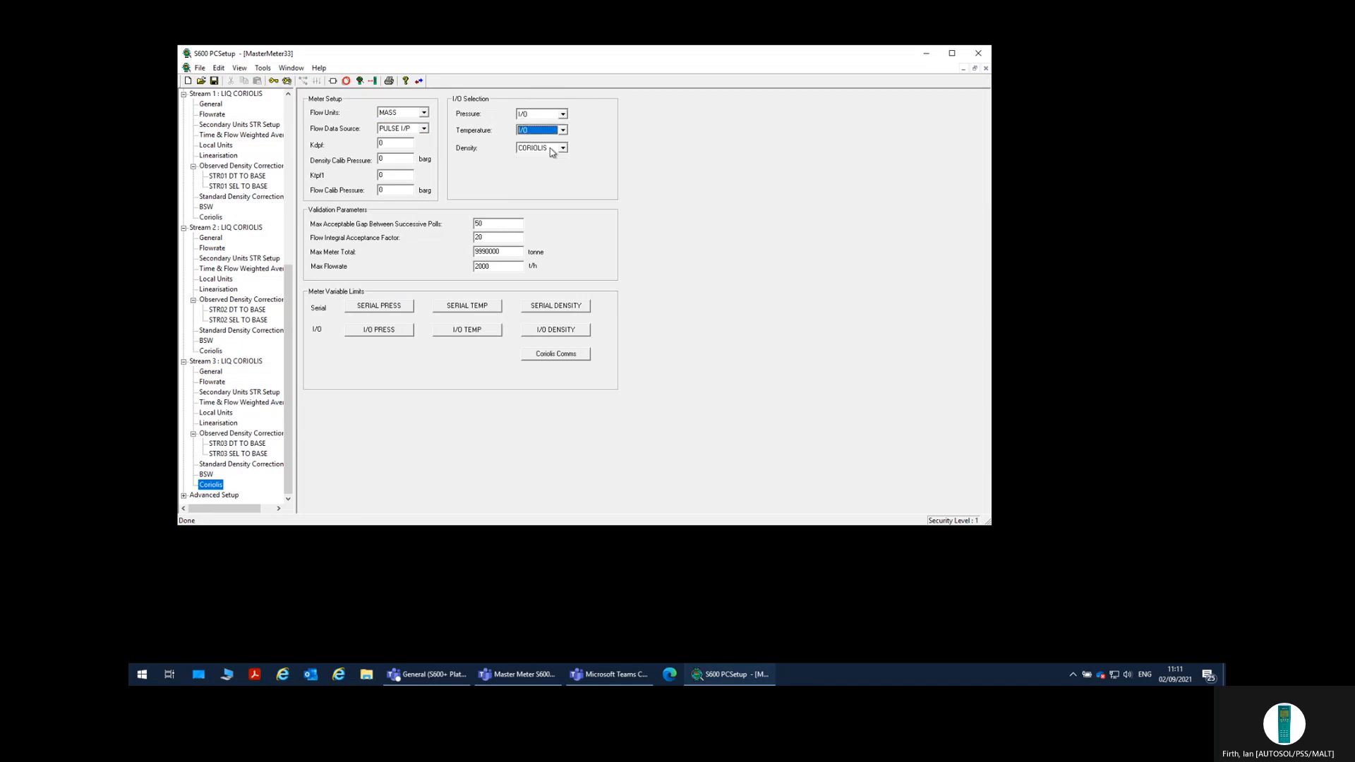
{"action": "left_click", "coordinate": [552, 148]}
{"action": "left_click", "coordinate": [552, 166]}
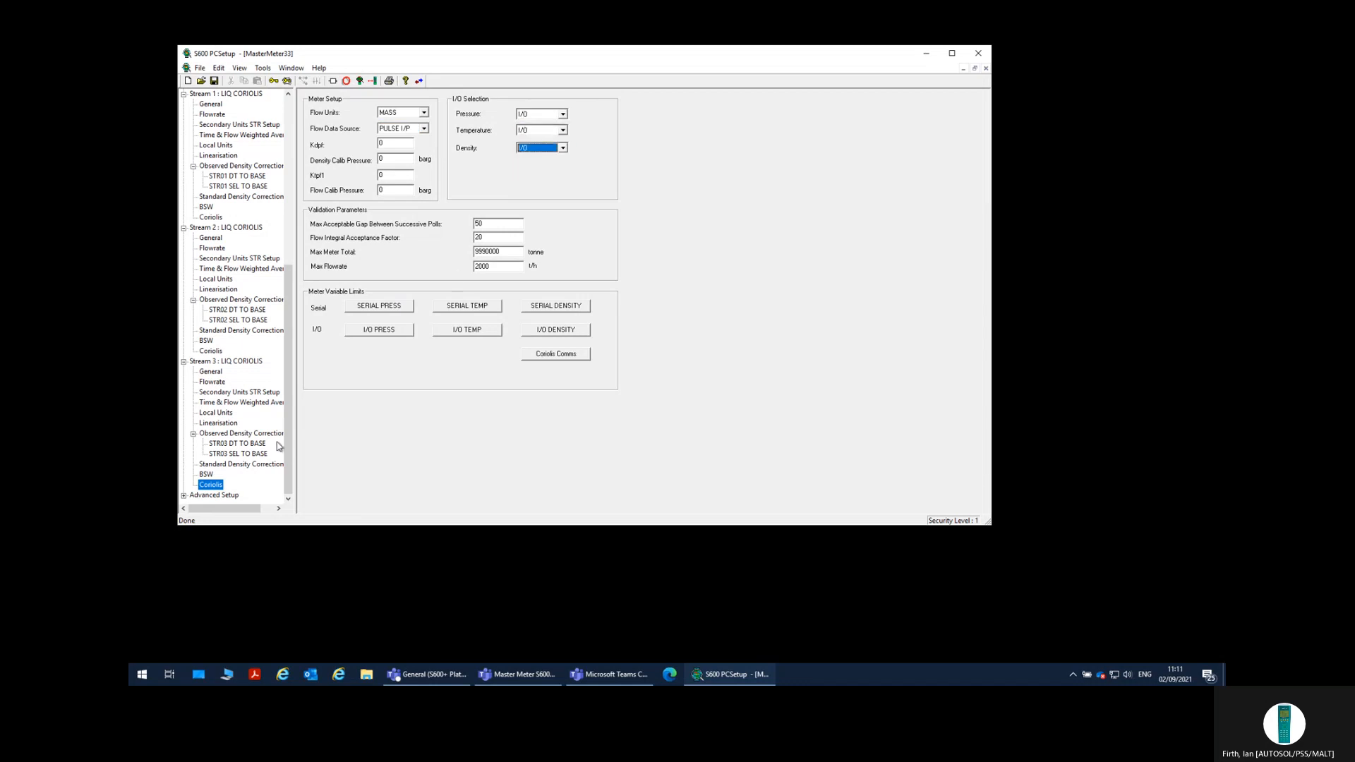
Step: Save the configuration, applying stream 3's pending changes and accepting the completed ID sync
{"action": "left_click", "coordinate": [289, 474]}
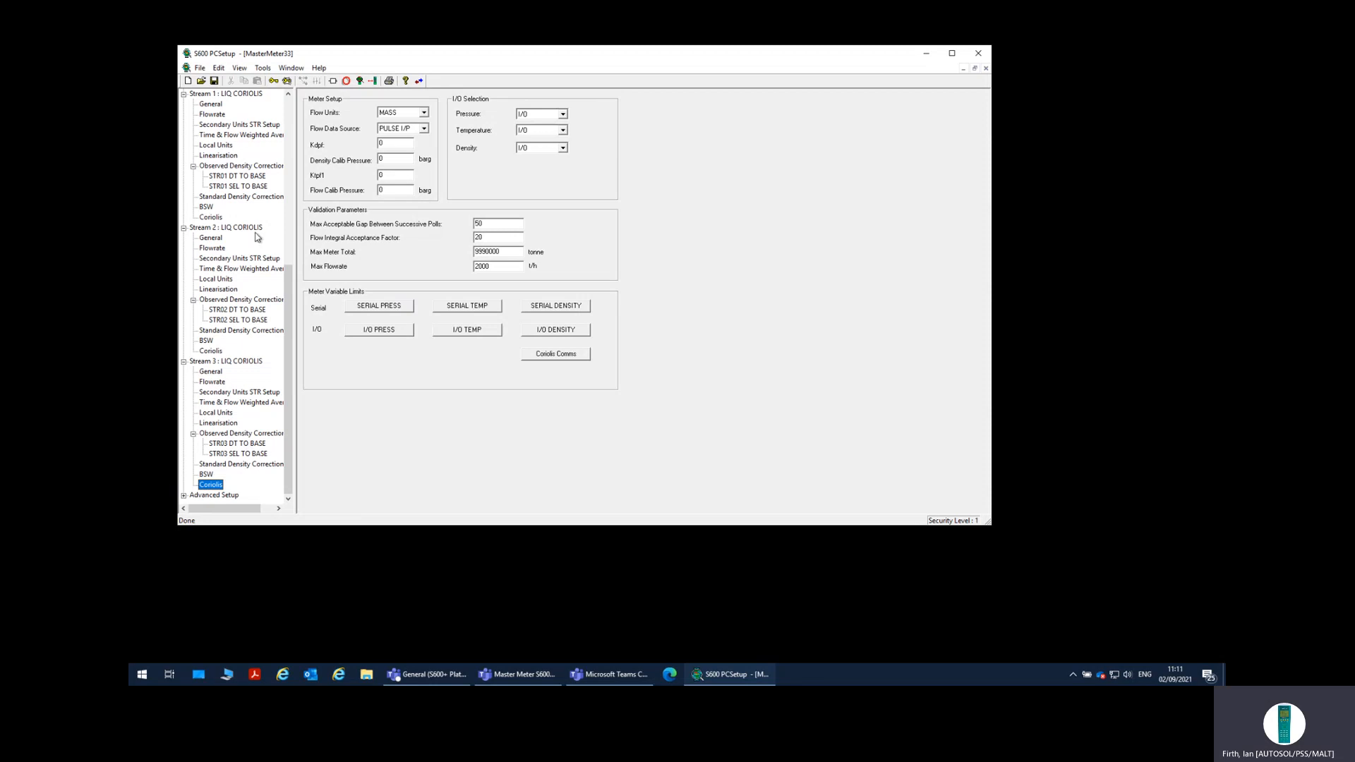
{"action": "left_click", "coordinate": [214, 81]}
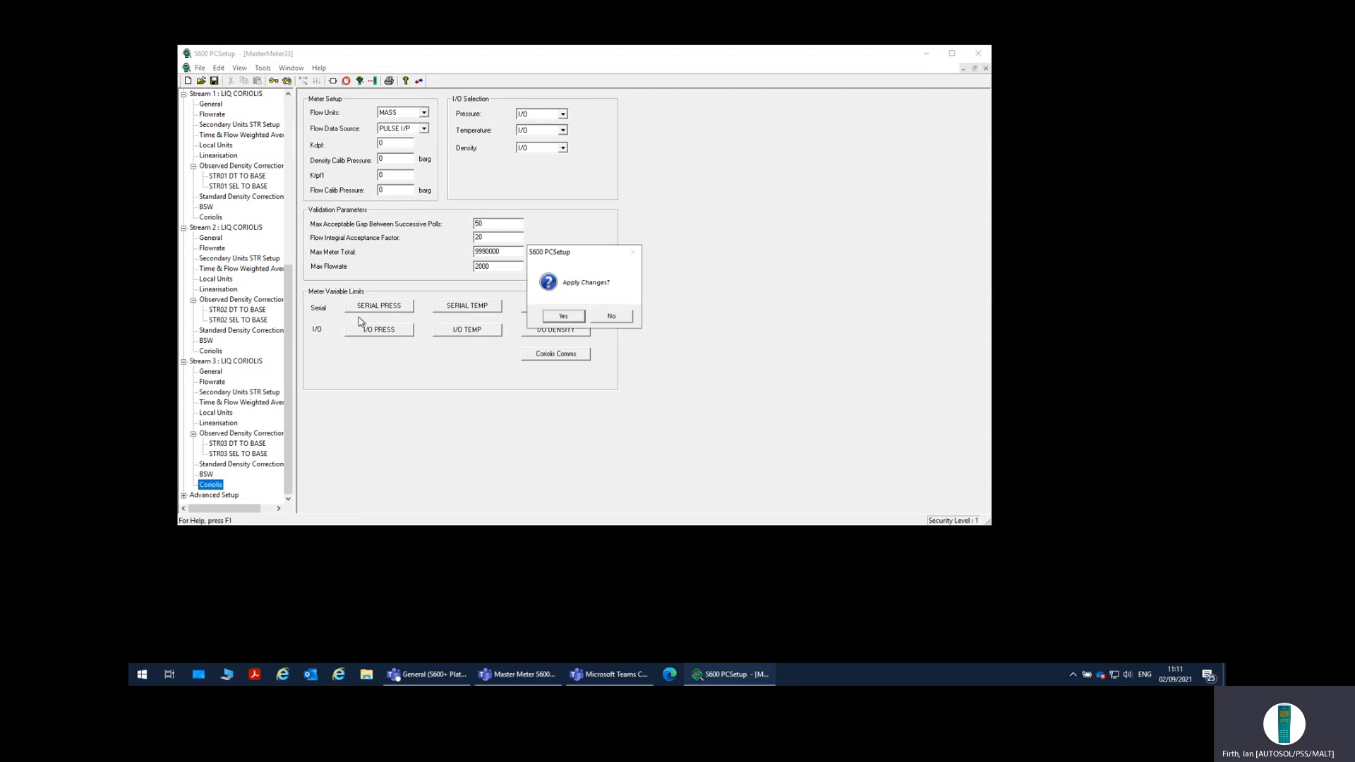
{"action": "left_click", "coordinate": [566, 318]}
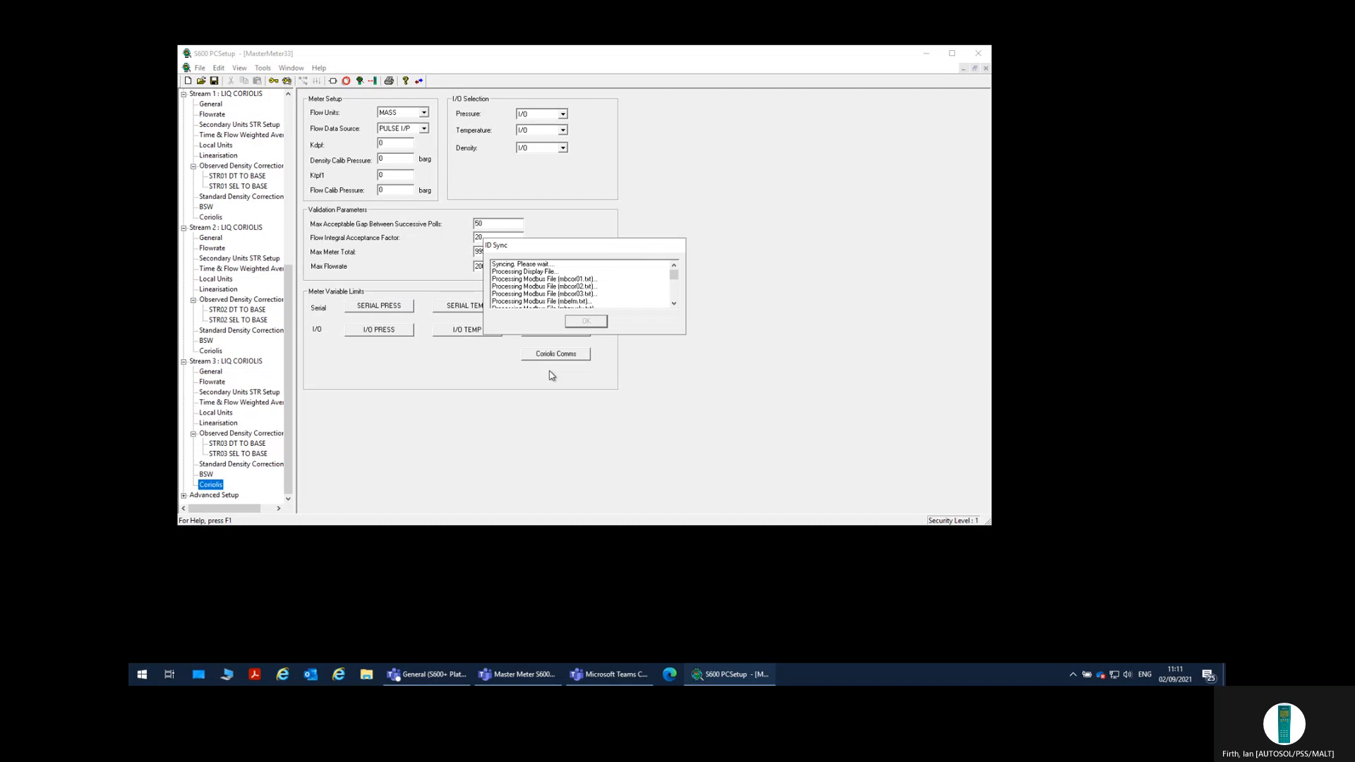
{"action": "left_click", "coordinate": [576, 326]}
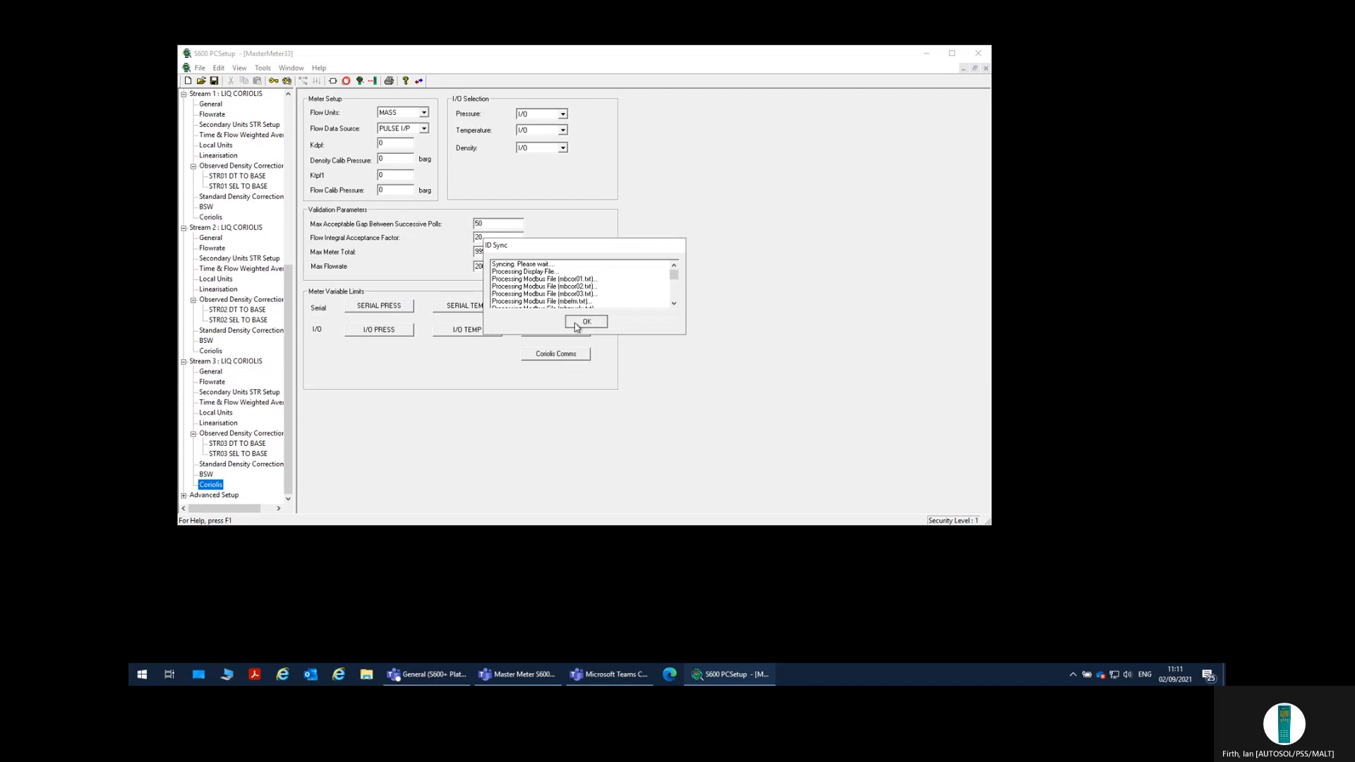